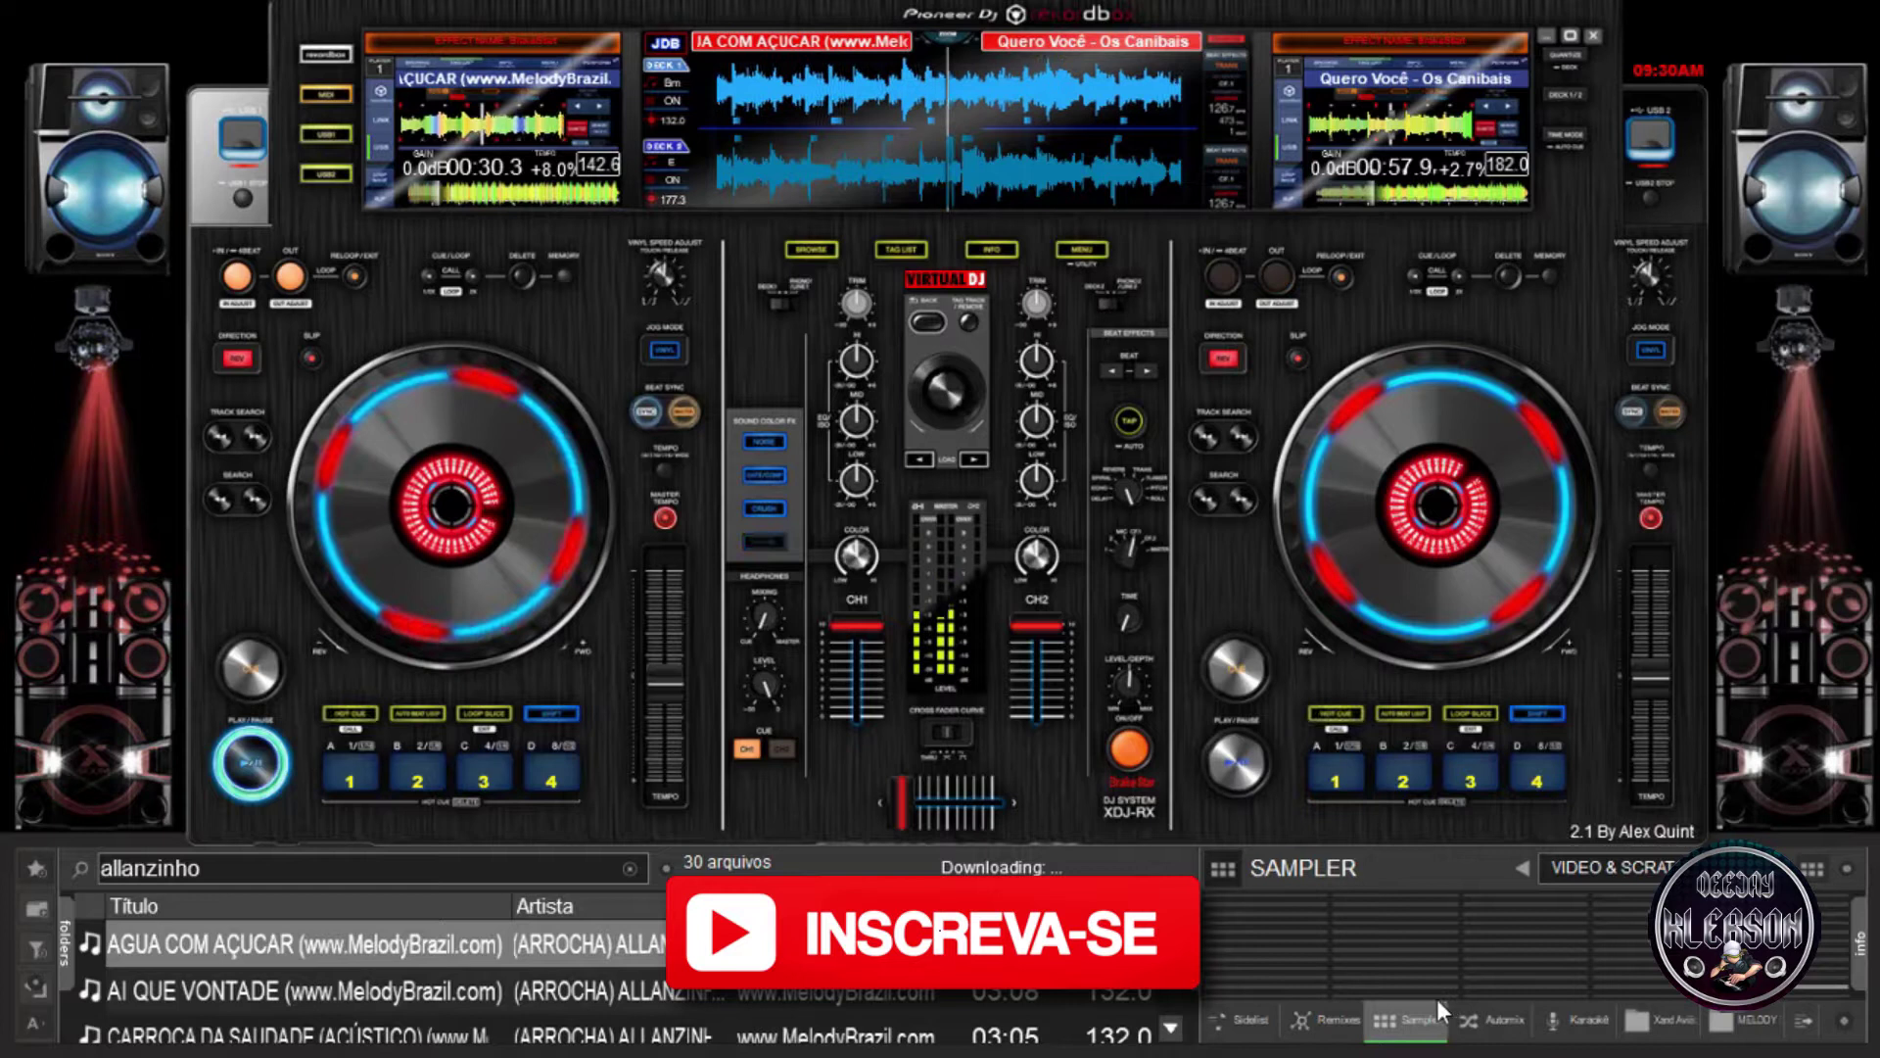
Load AI QUE VONTADE onto deck 2, position its waveform at the first beat, and mix over to that deck.
double_click(720, 990)
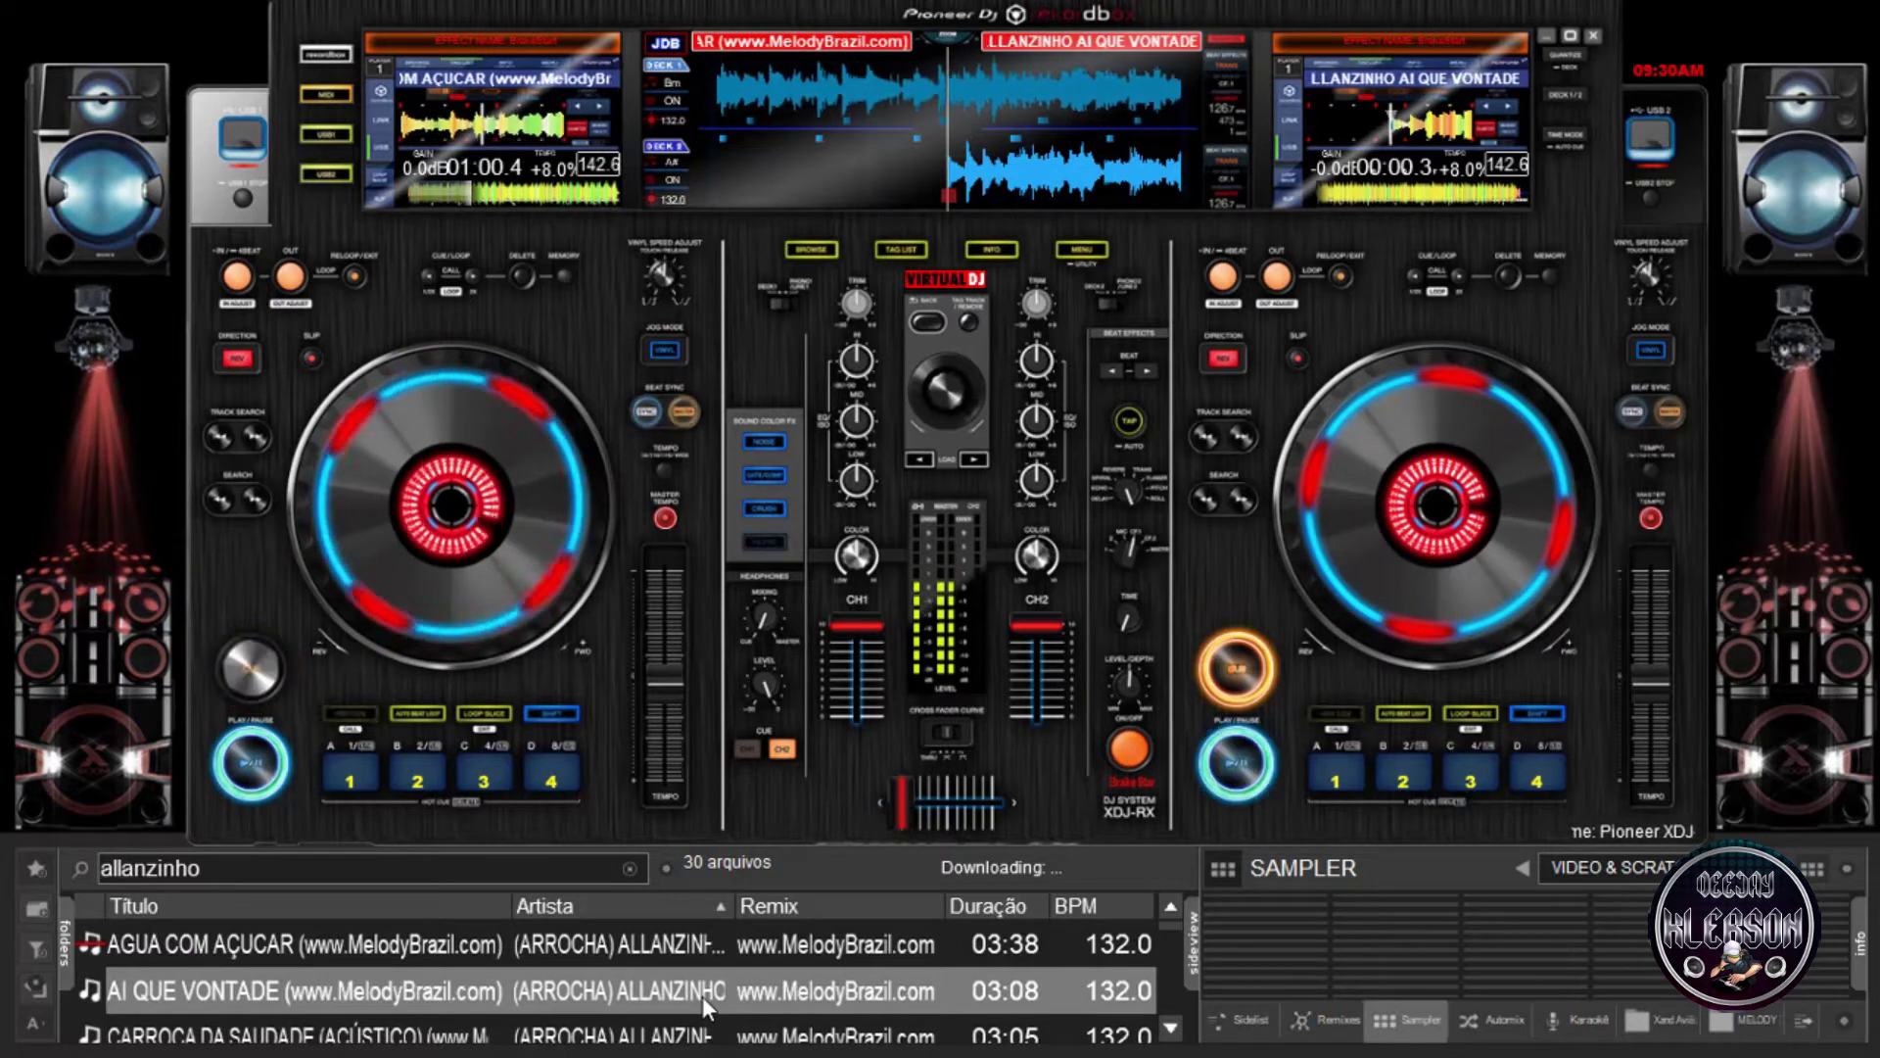
drag(1089, 186, 1021, 199)
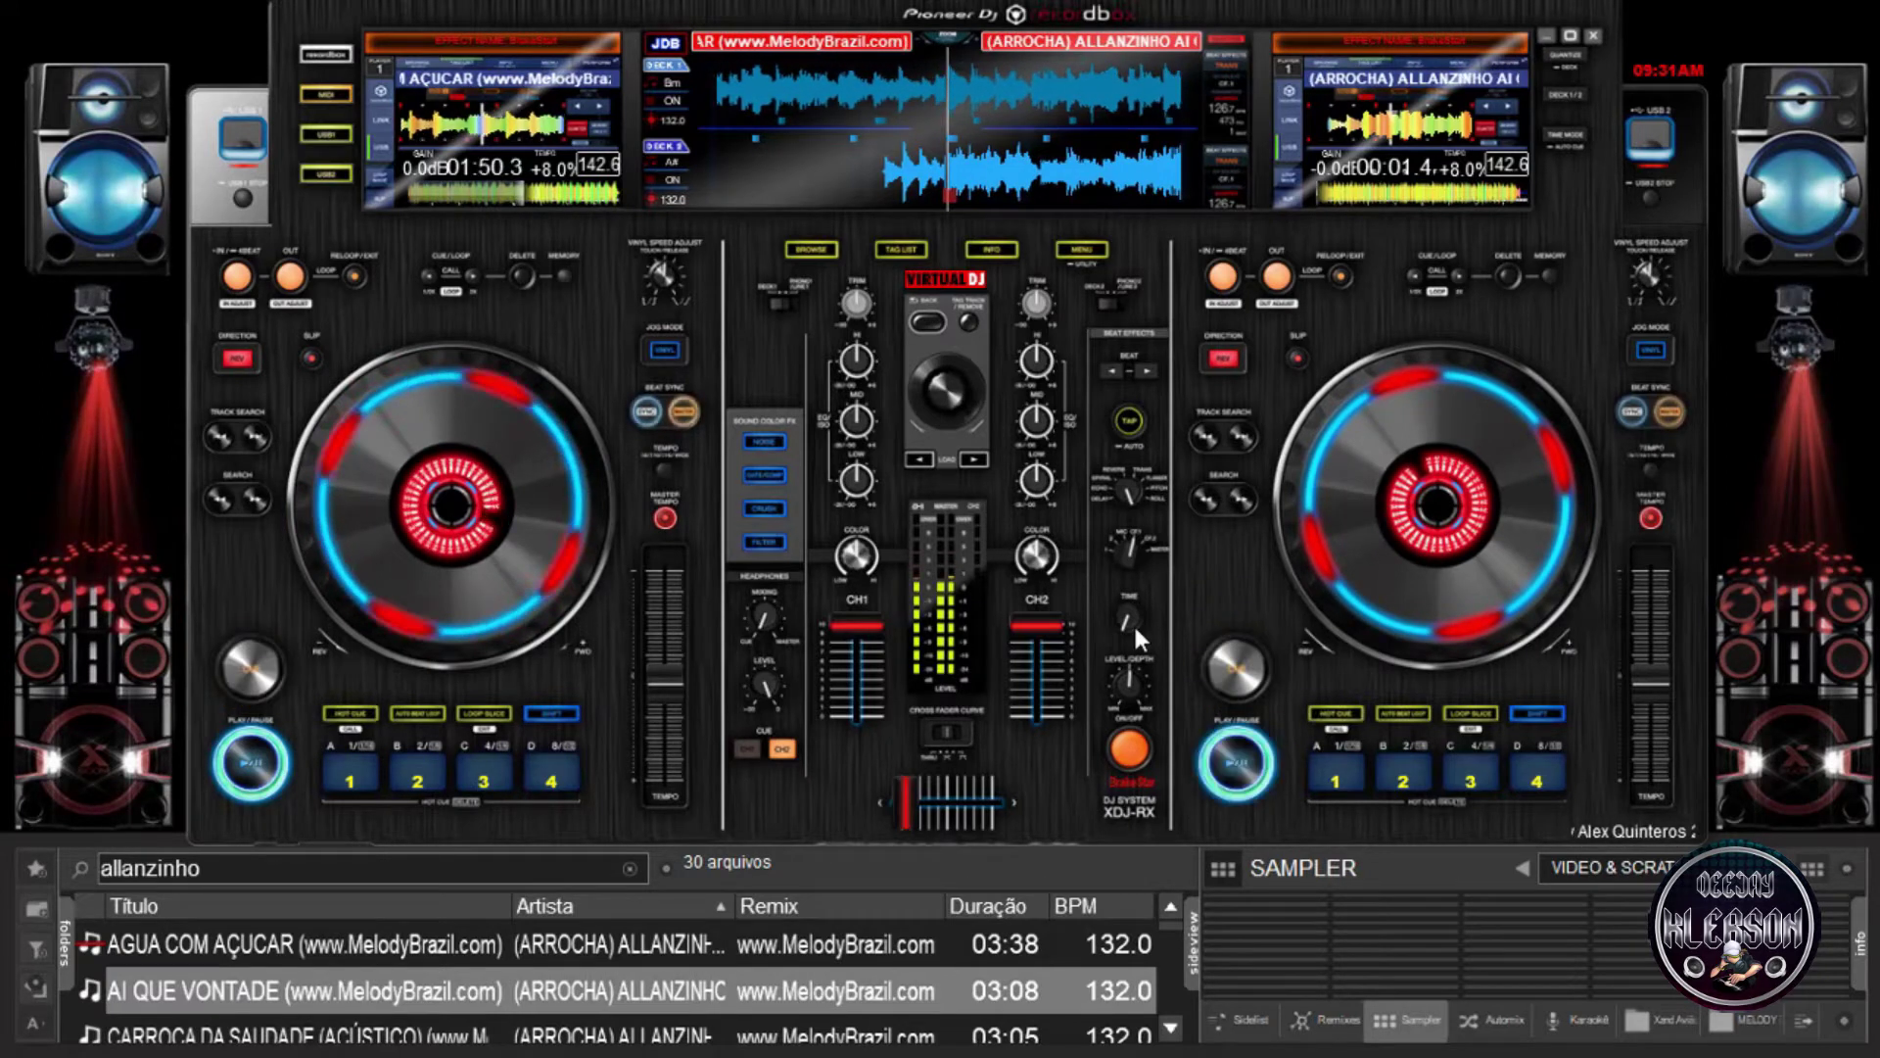
mouse_move(1134, 627)
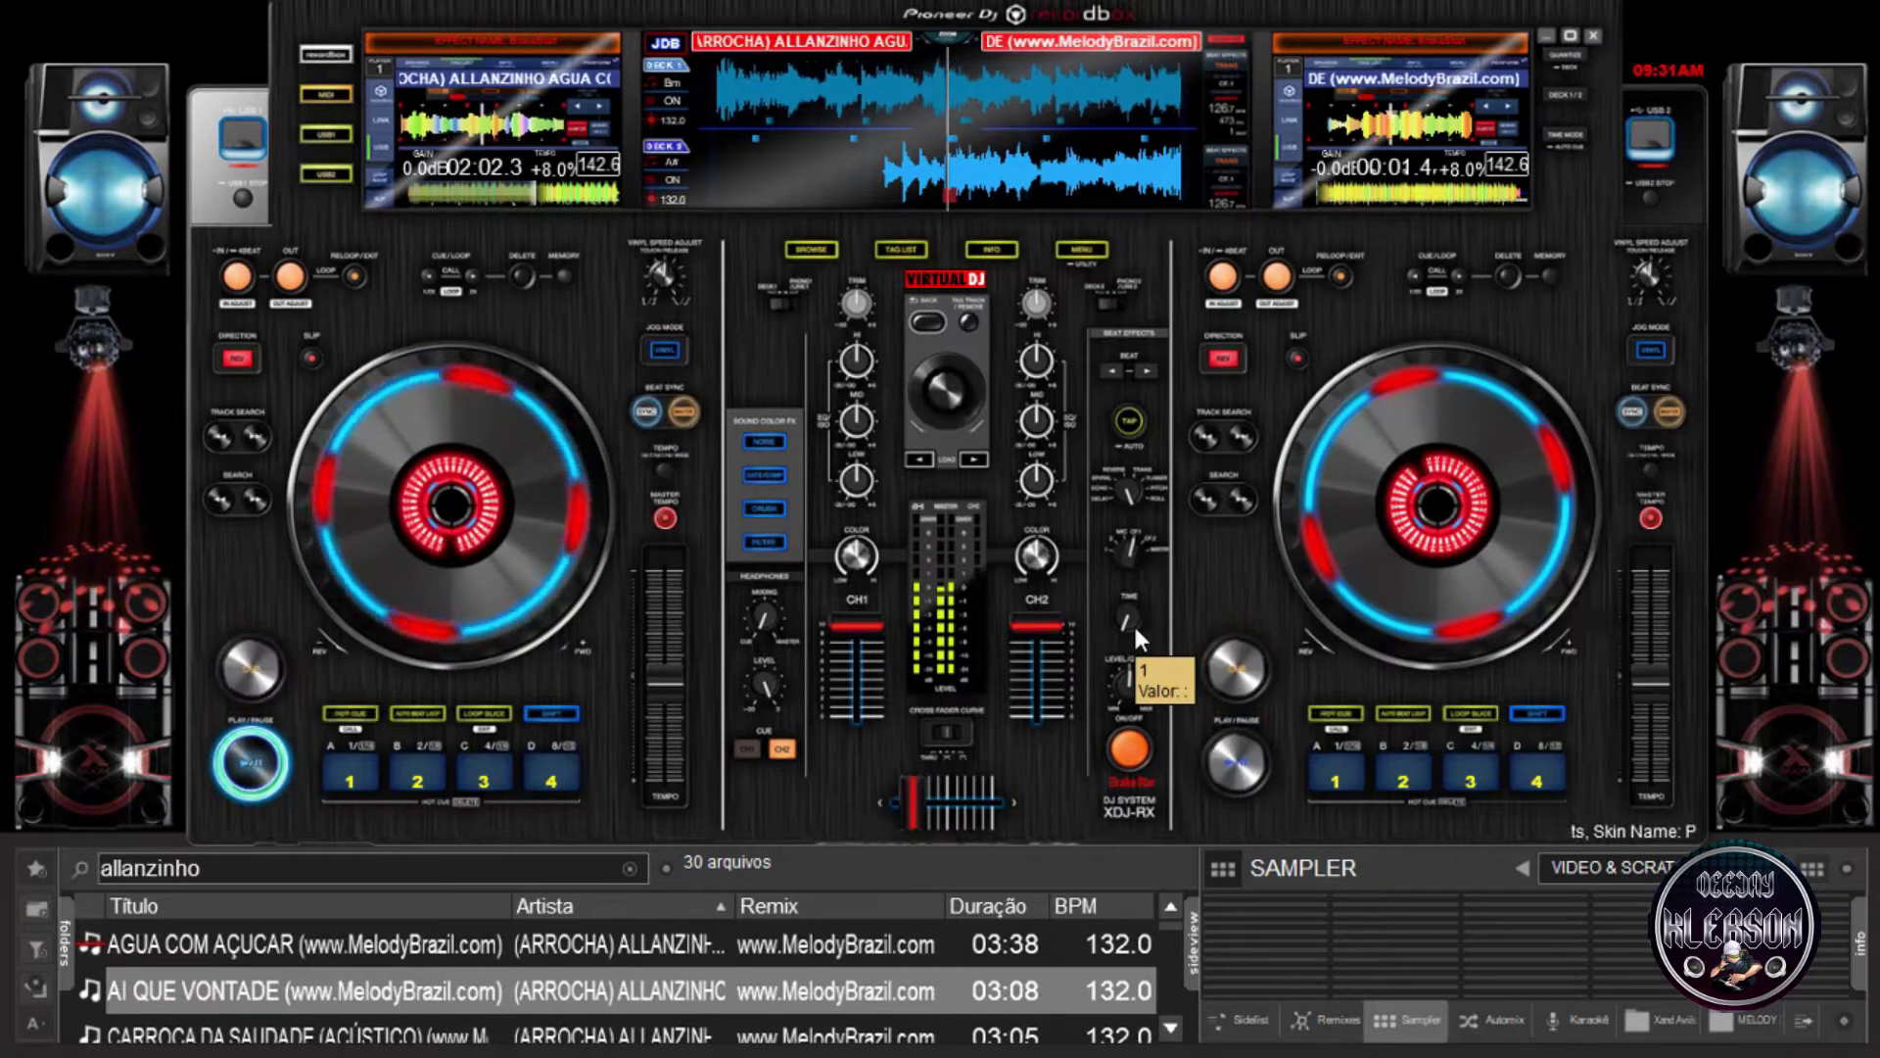
key(space)
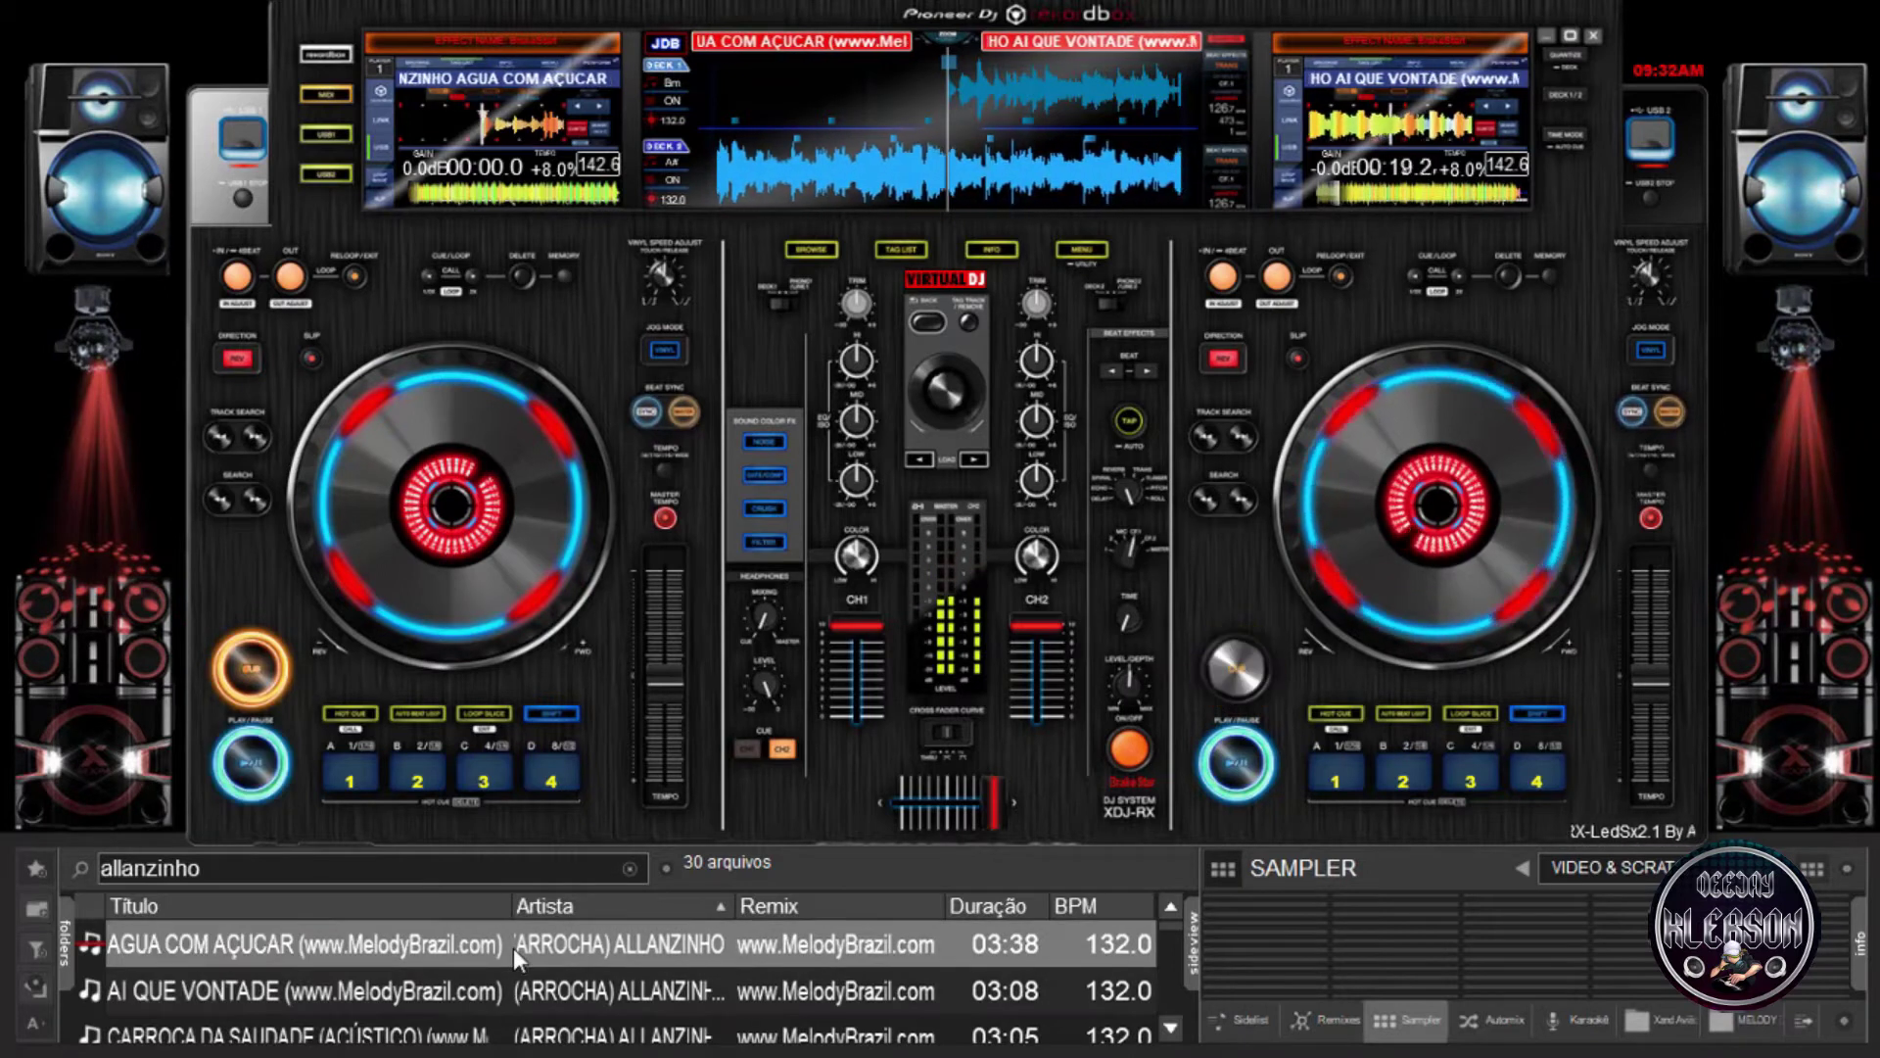
Load the non-acoustic CARROÇA DA SAUDADE onto deck 1 and position the track at its opening beat.
key(Down)
key(Down)
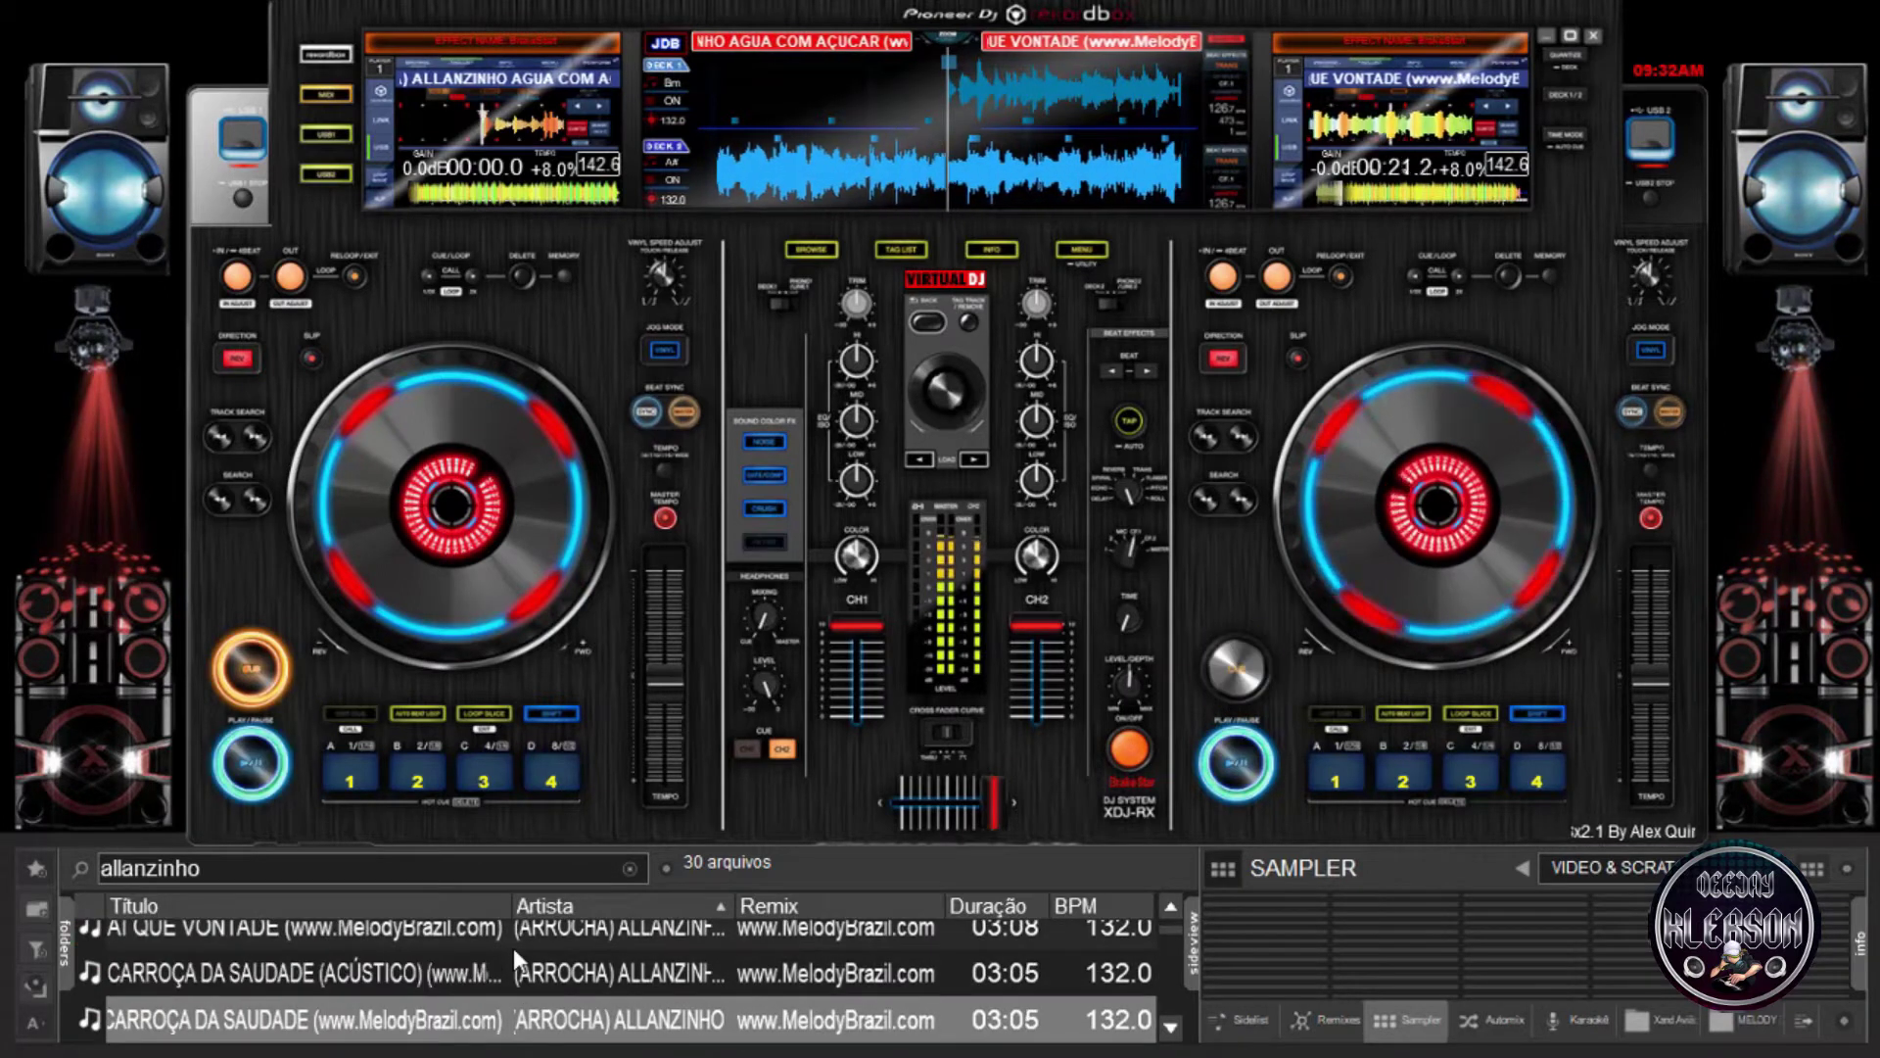
key(Left)
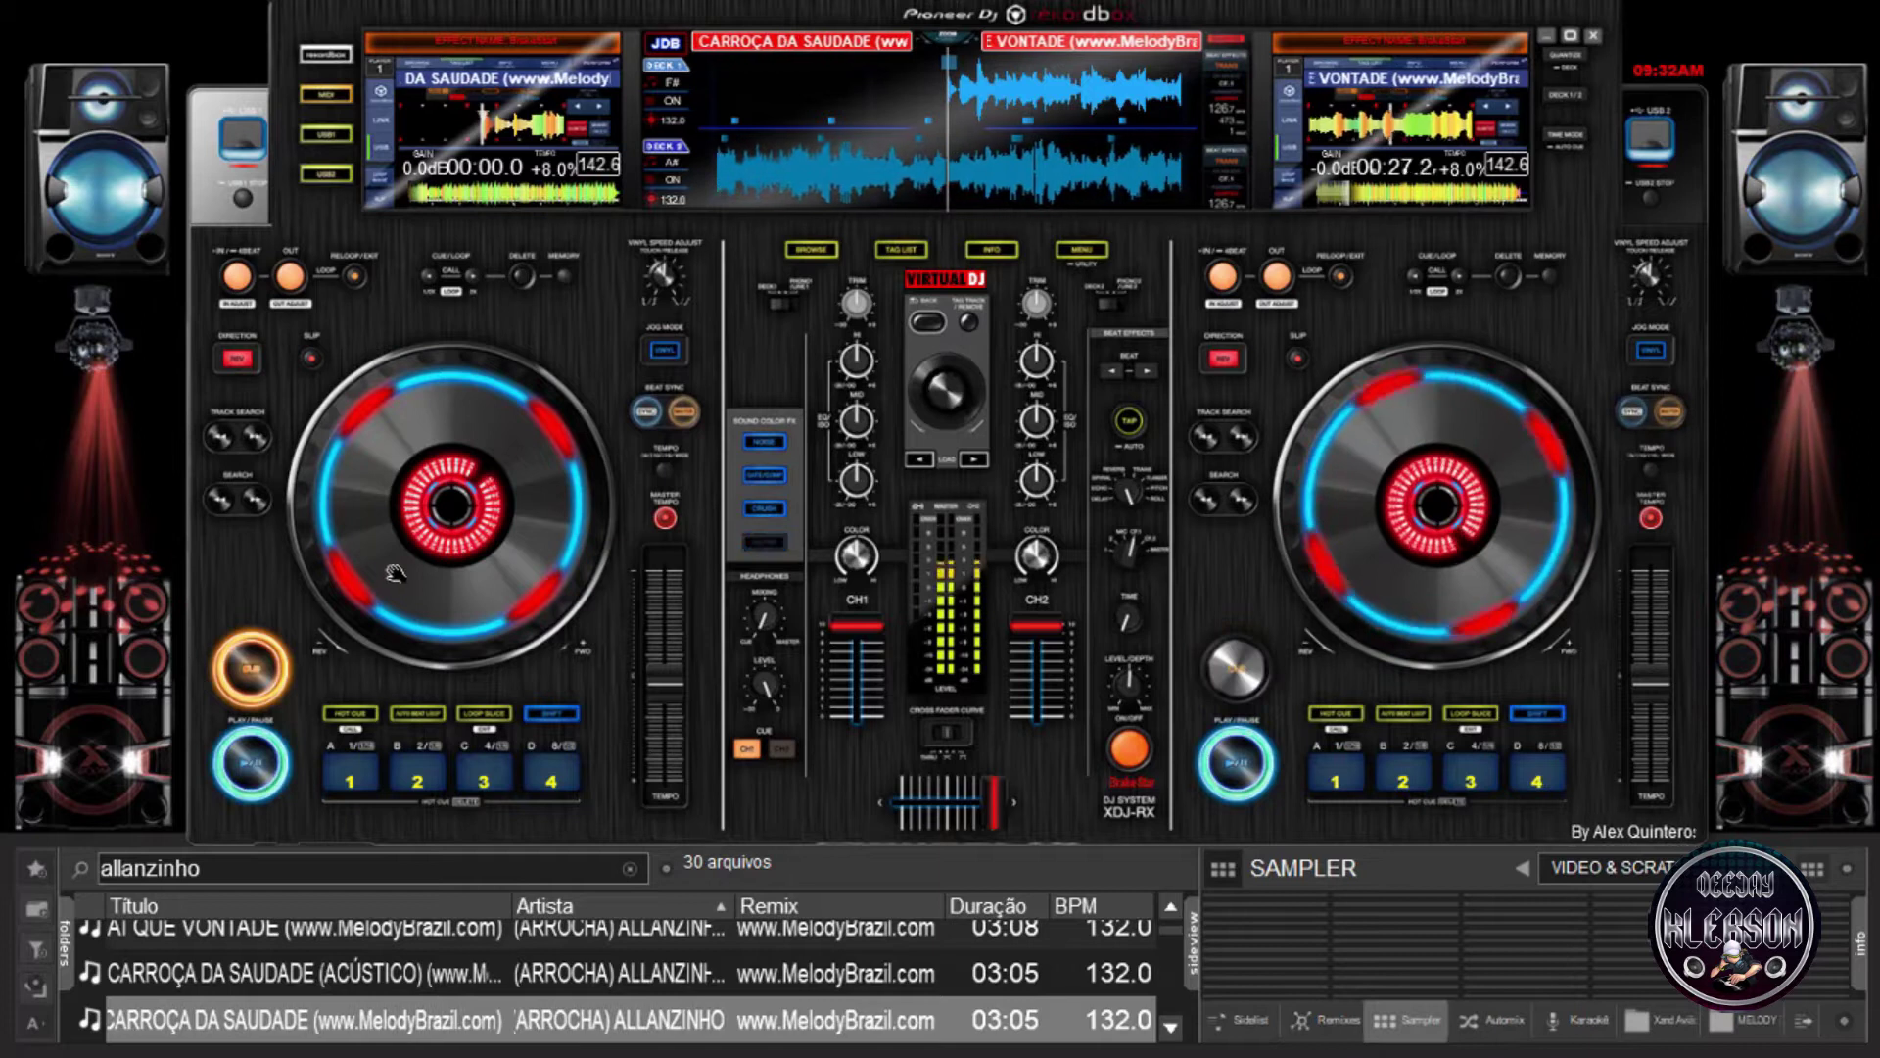
drag(378, 565, 483, 487)
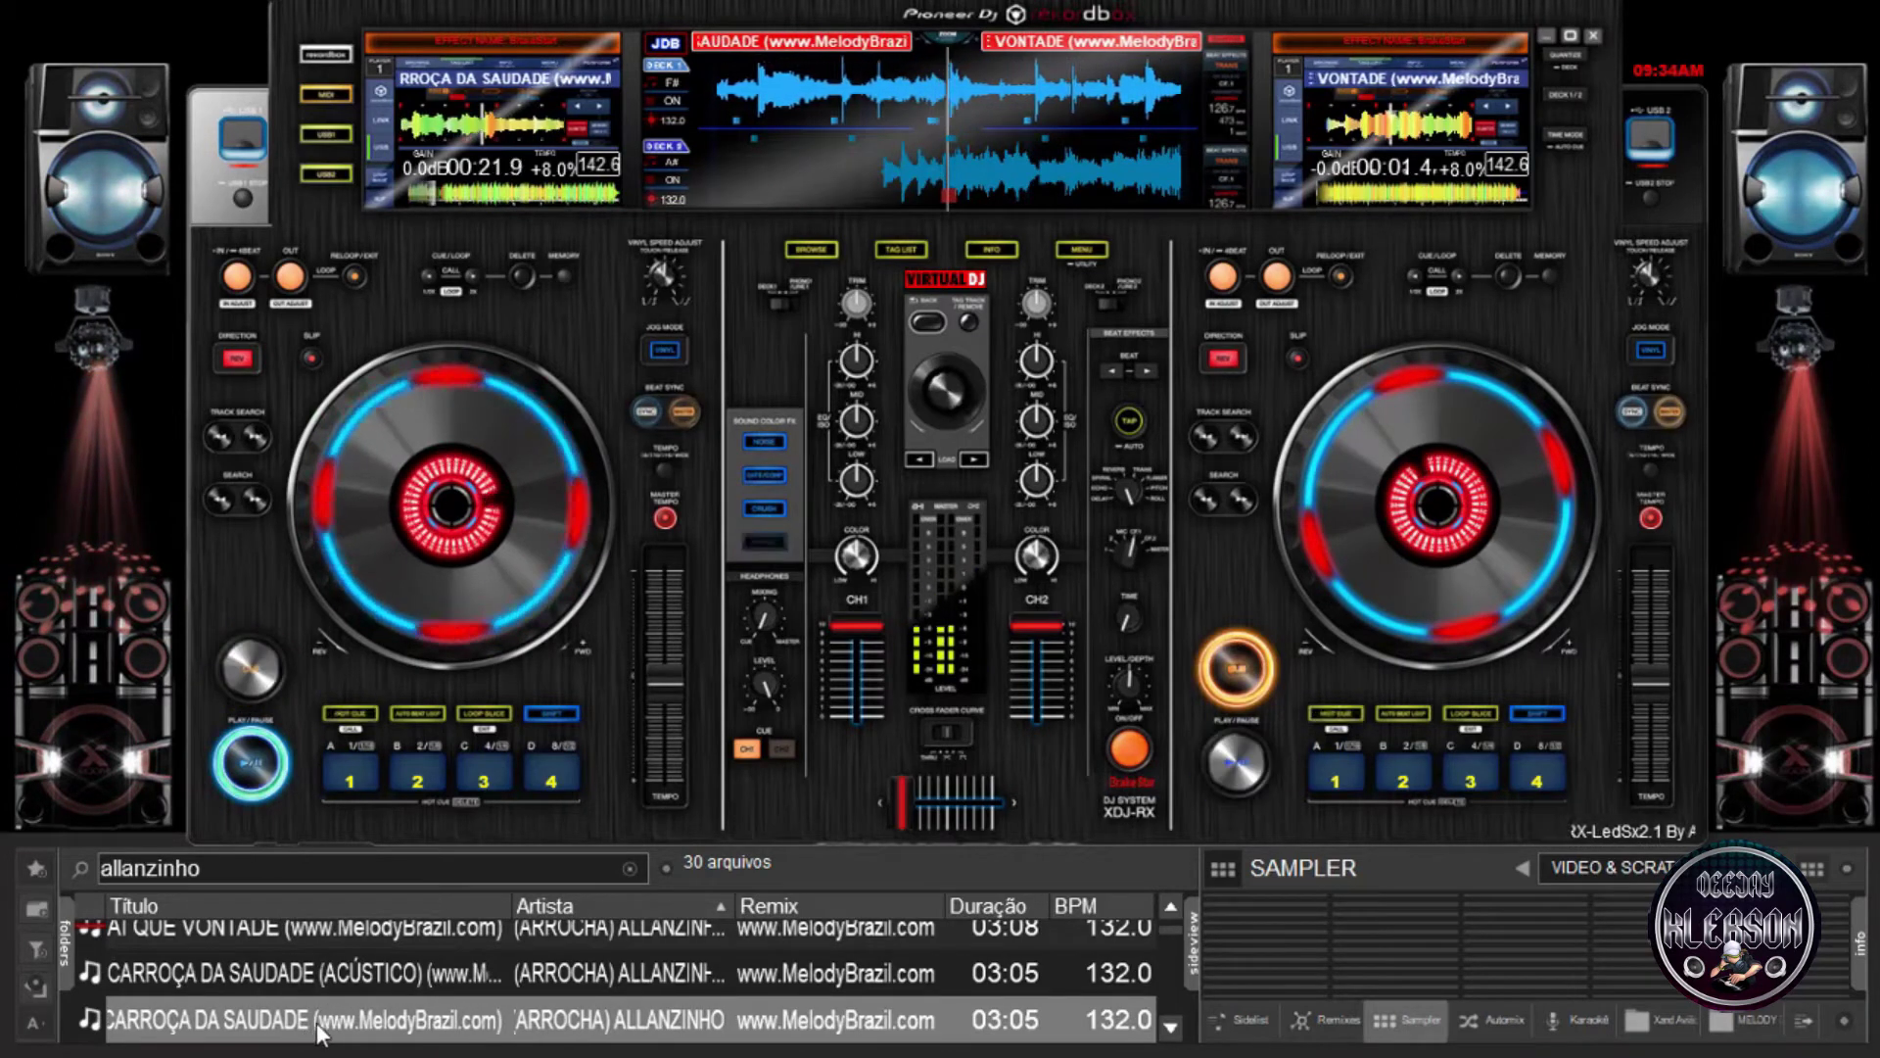
Load DONA DA RAZÃO (2019) onto deck 2 and position the track at its first beat.
key(Down)
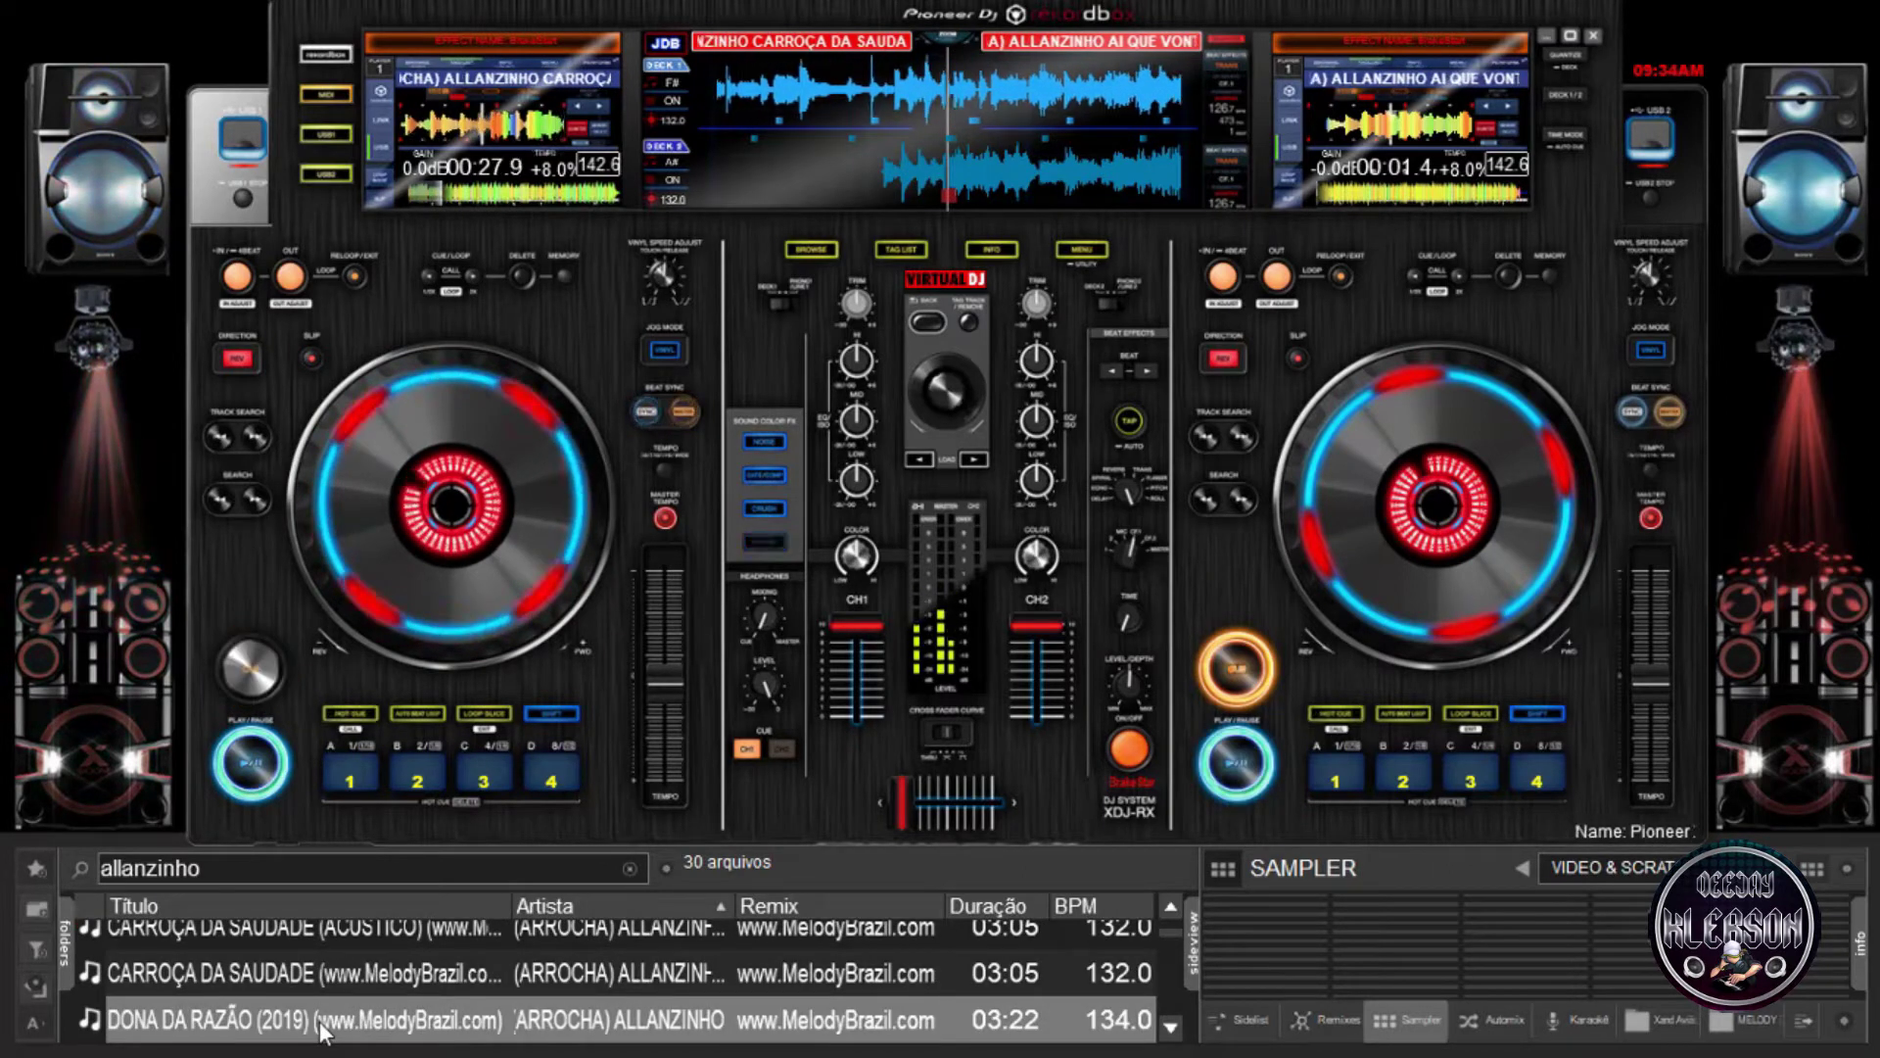
double_click(324, 1020)
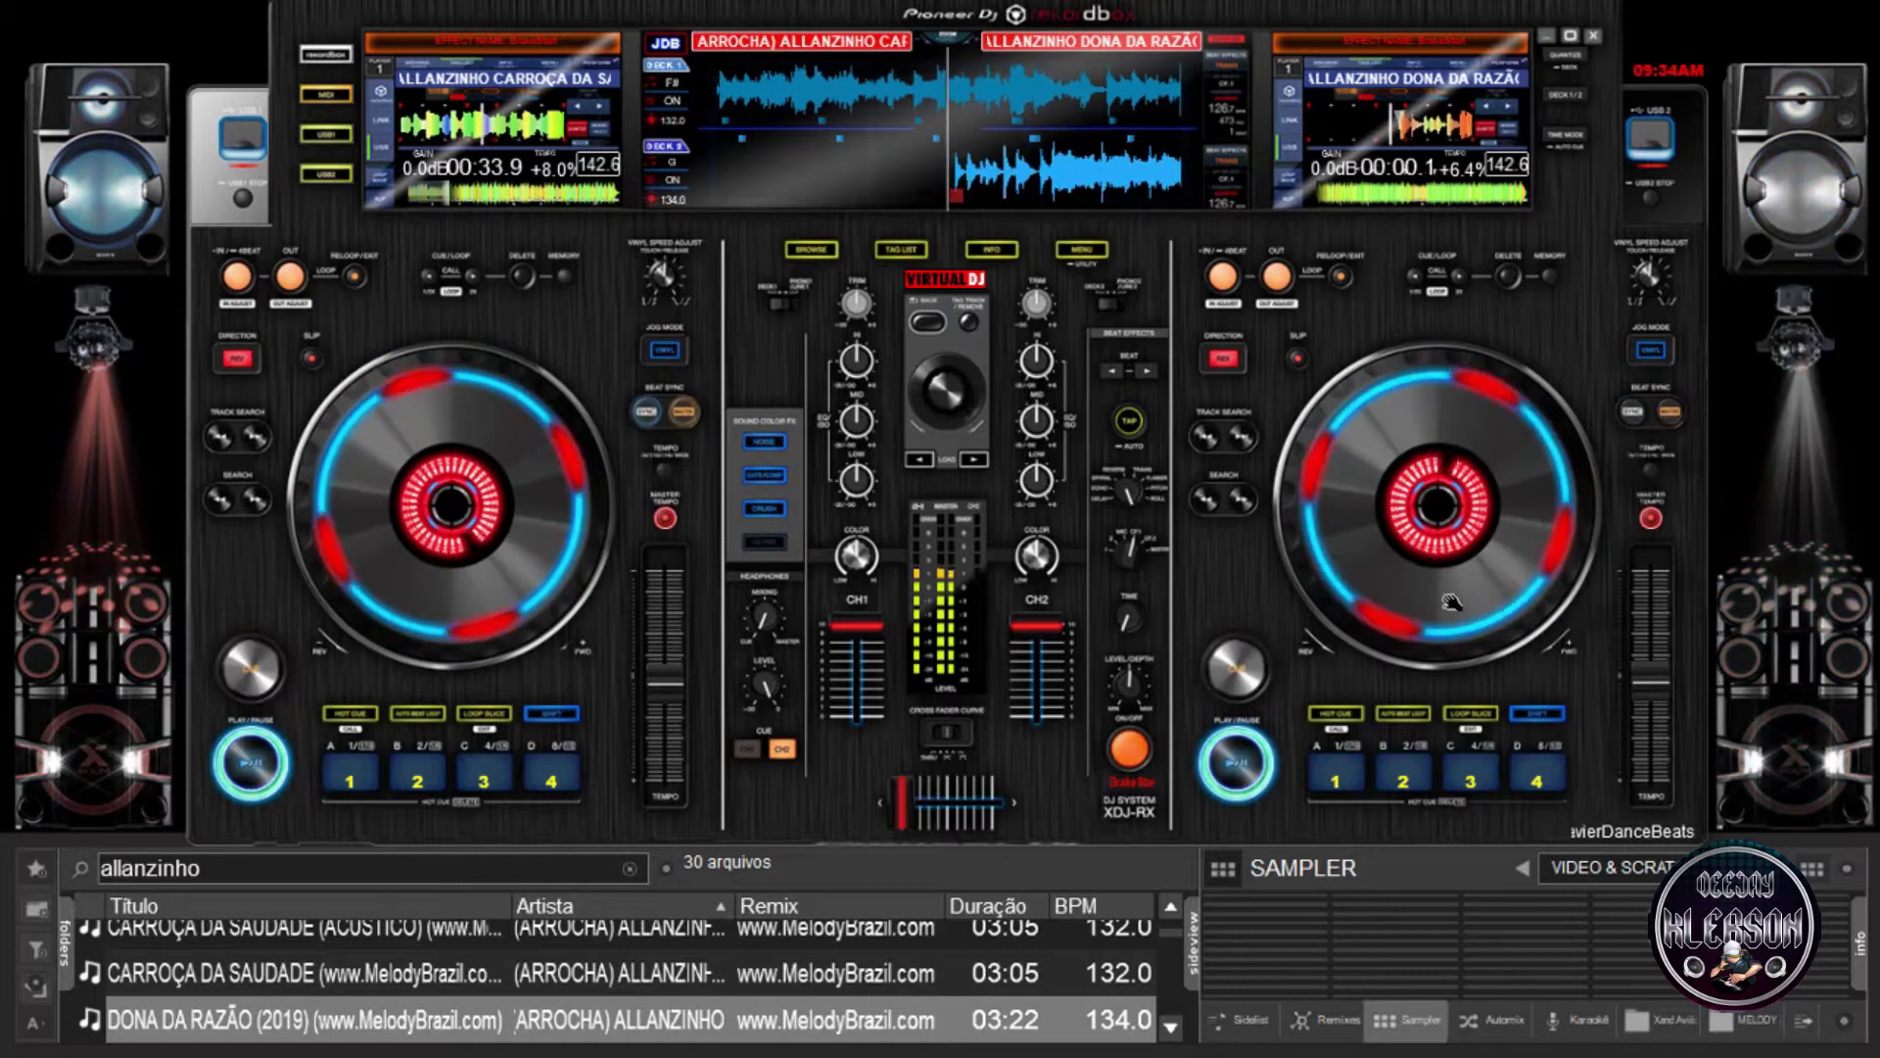
key(space)
drag(1525, 544, 1471, 557)
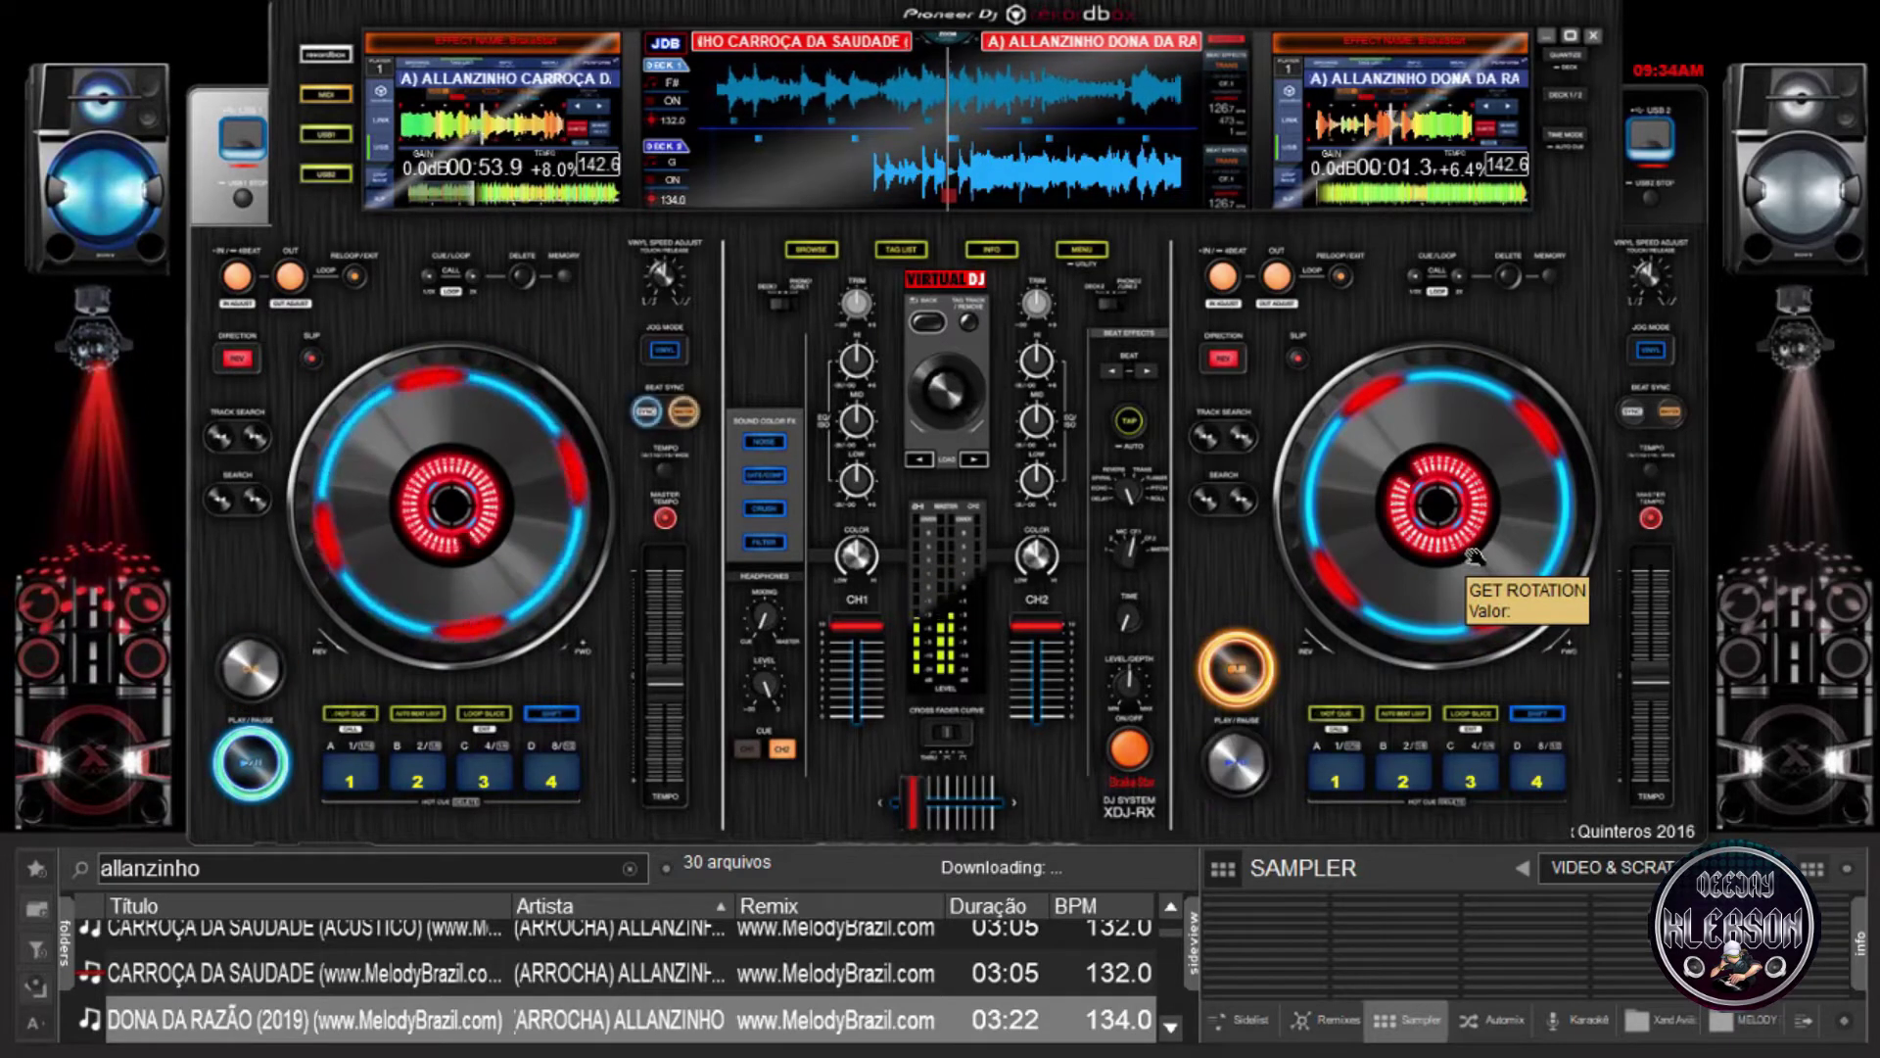
Raise the system volume slightly and start playing DONA DA RAZÃO on deck 2.
key(XF86AudioRaiseVolume)
key(XF86AudioRaiseVolume)
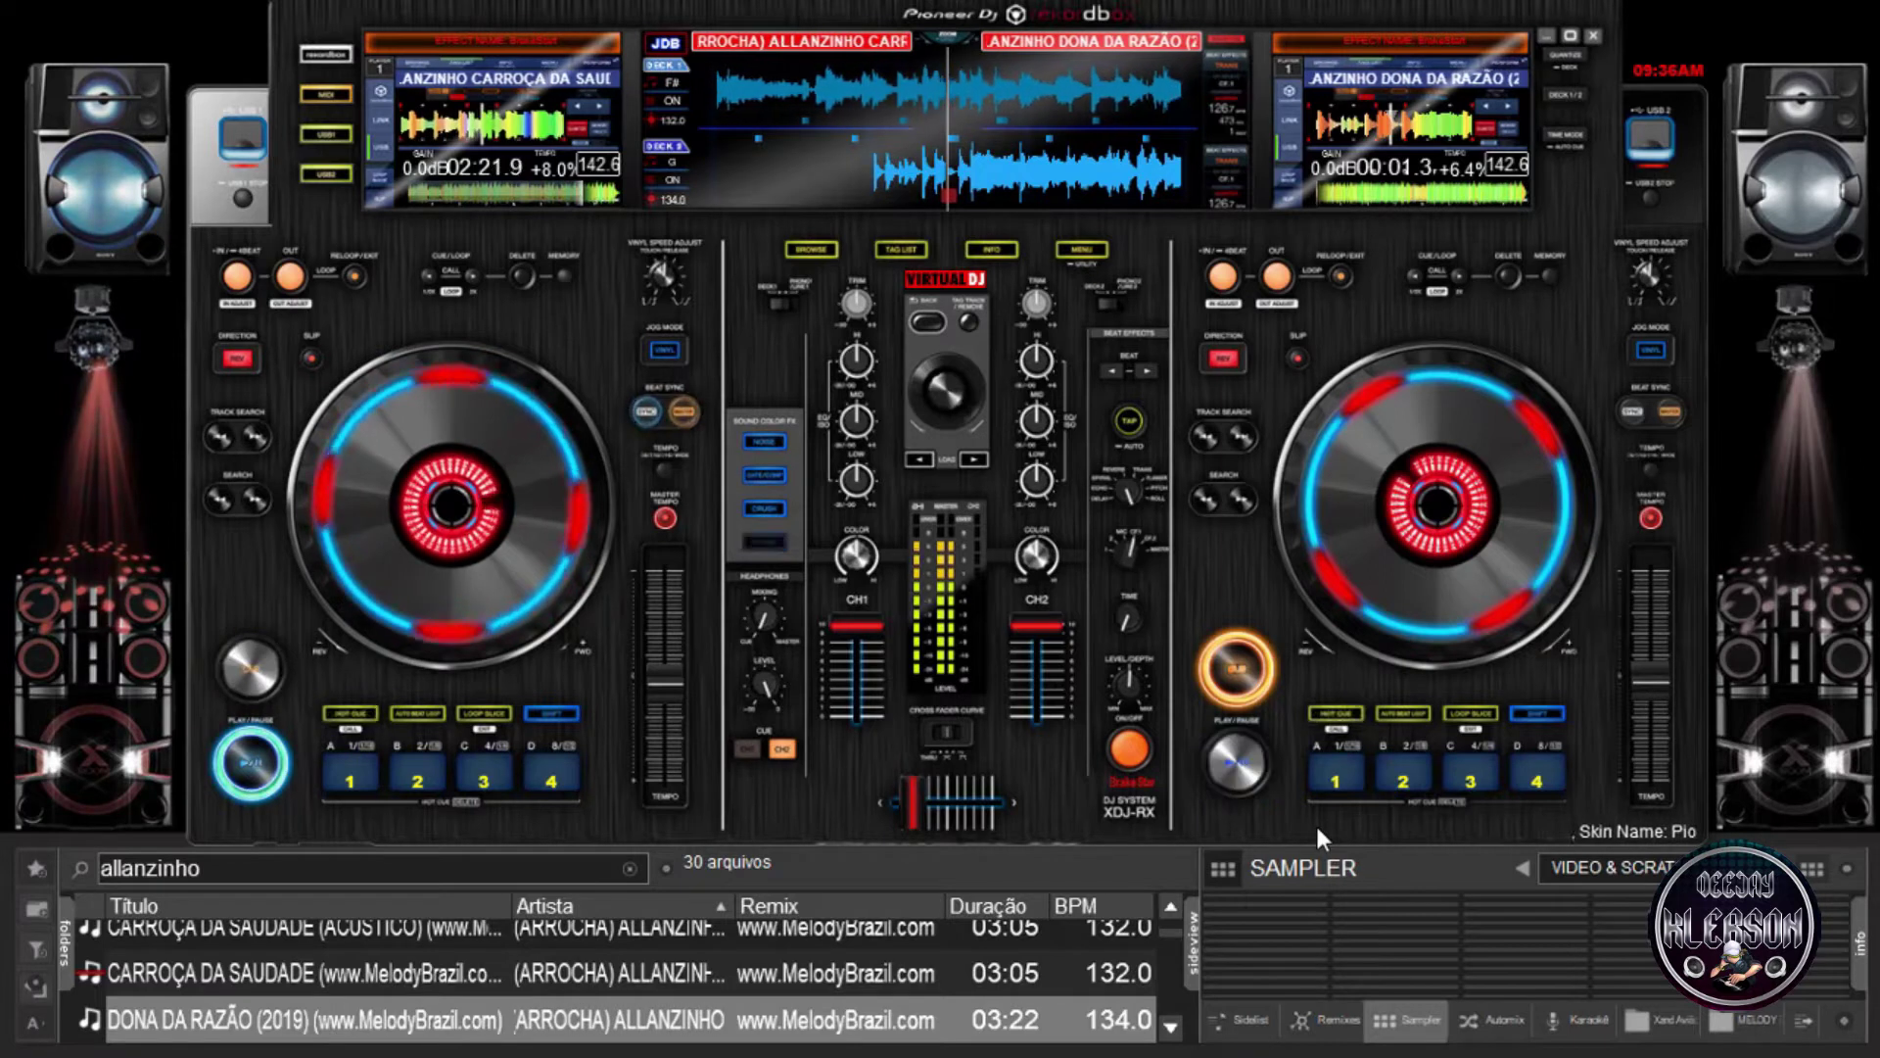
key(space)
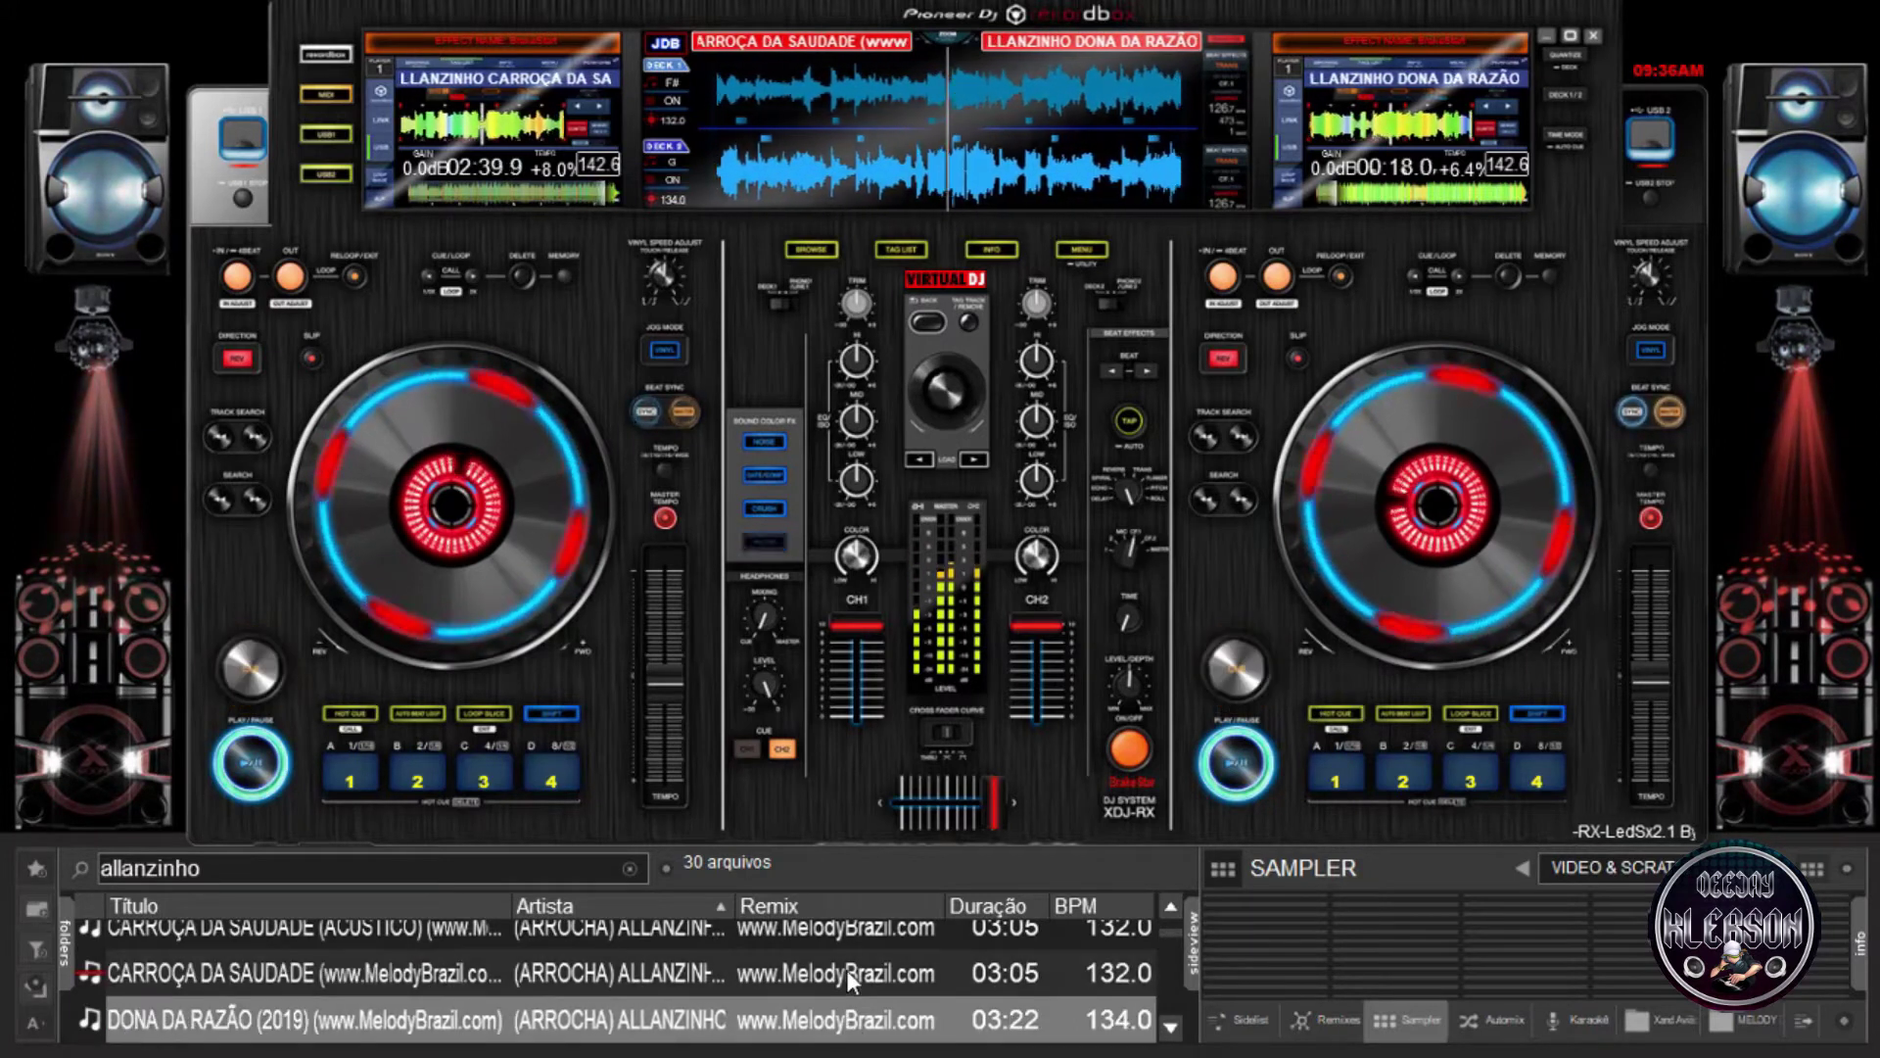
Load ESCOLHA ERRADA onto deck 1 and select MEU GRANDE AMOR in the track list.
key(Down)
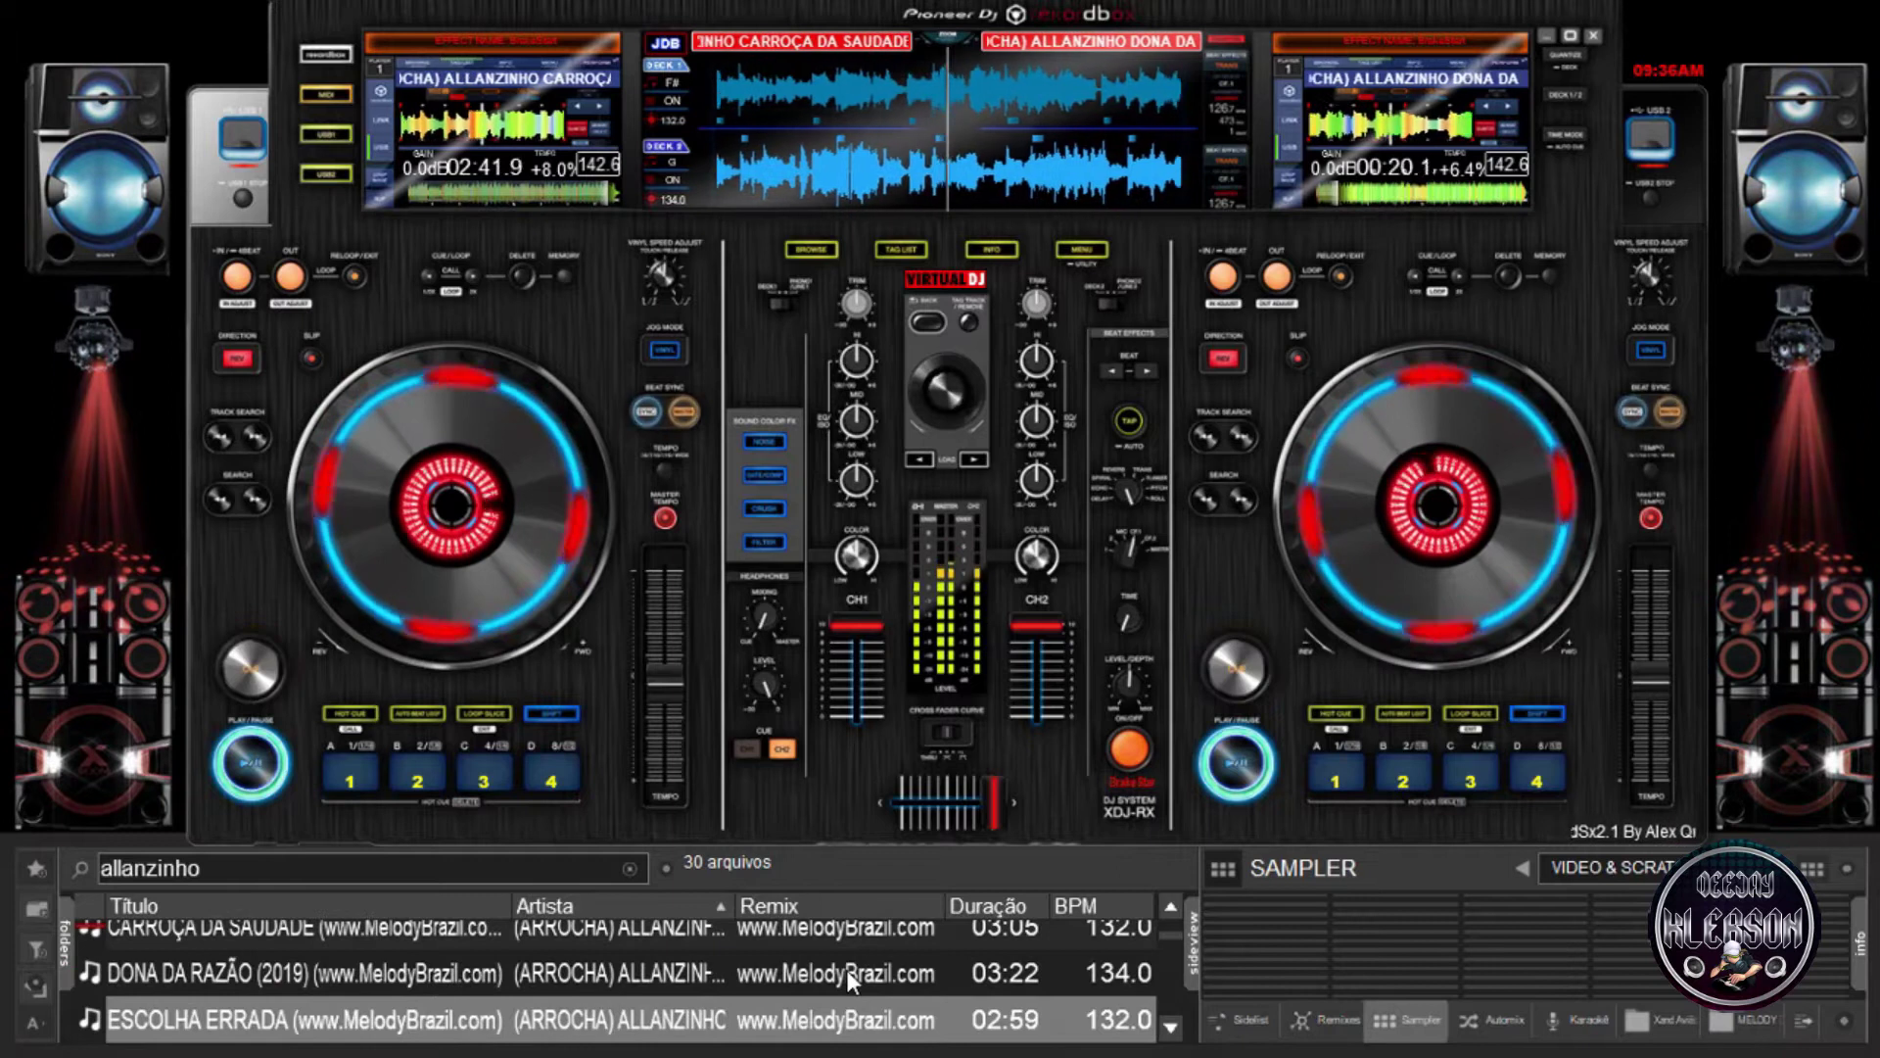
key(Left)
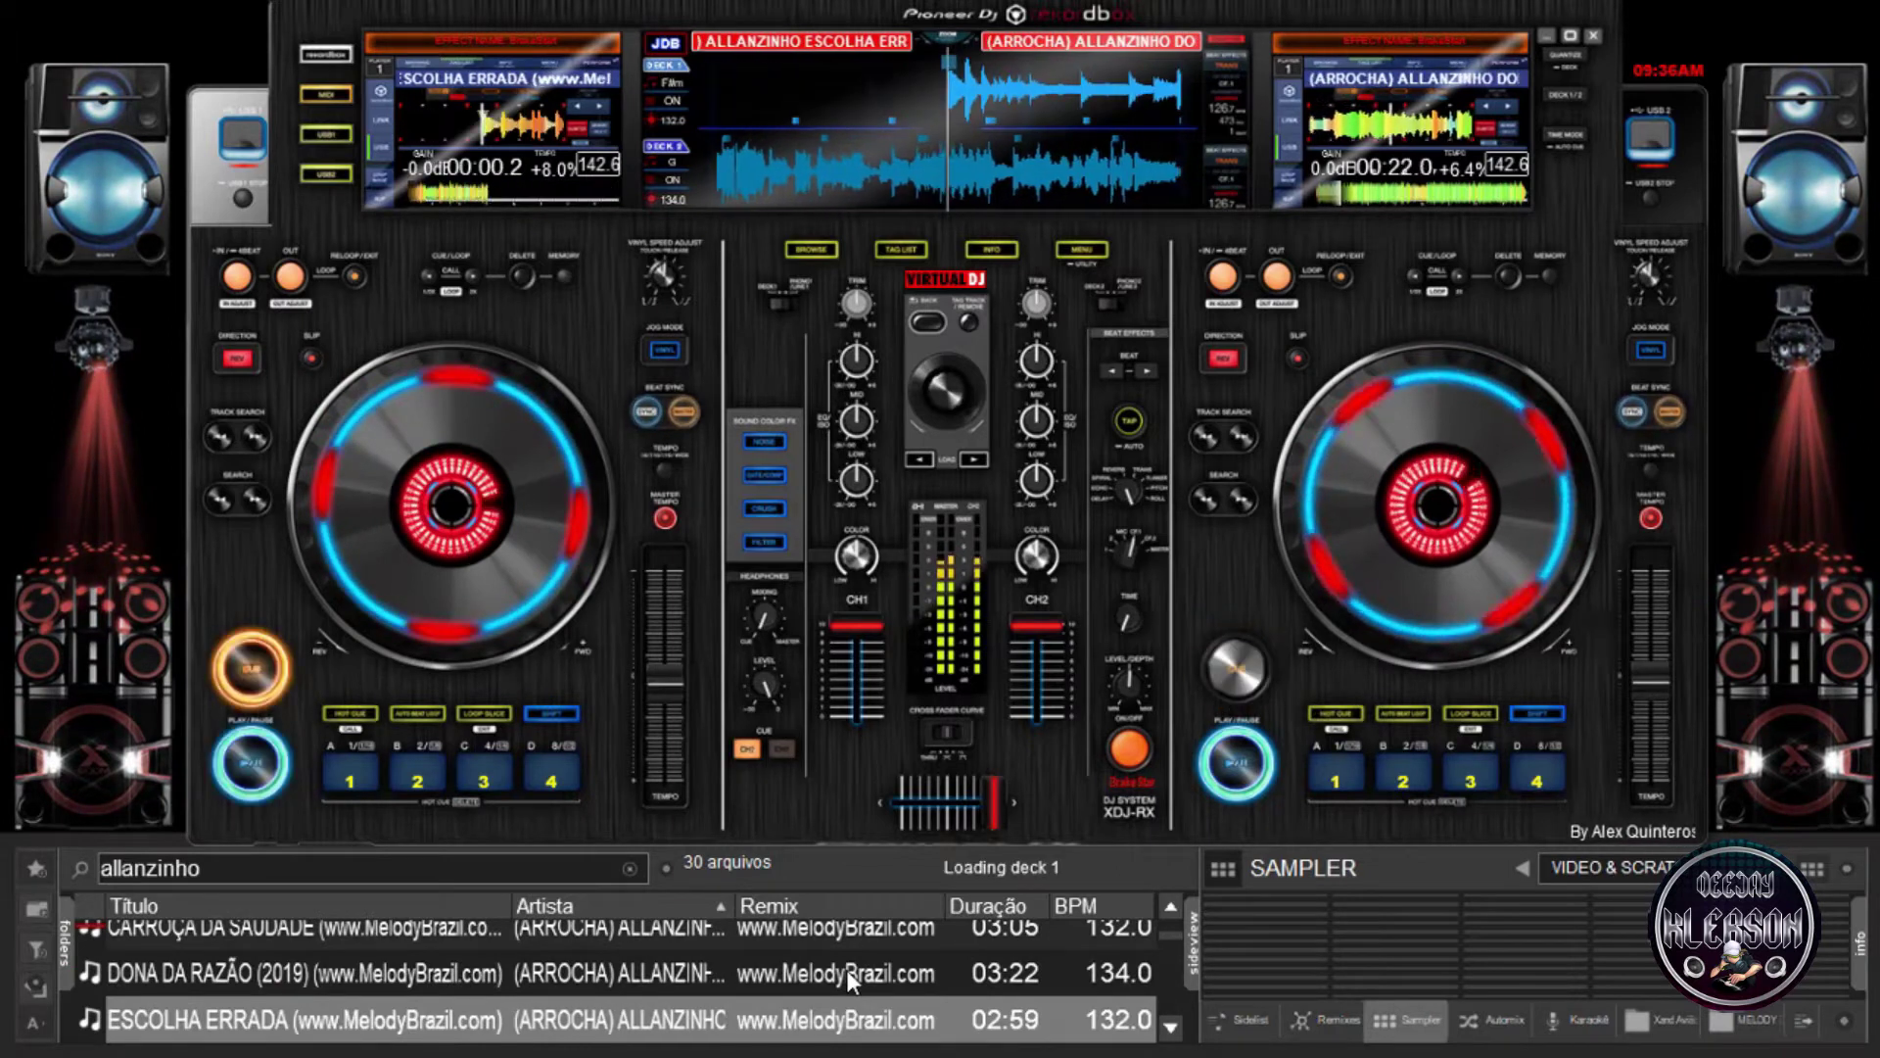
key(Down)
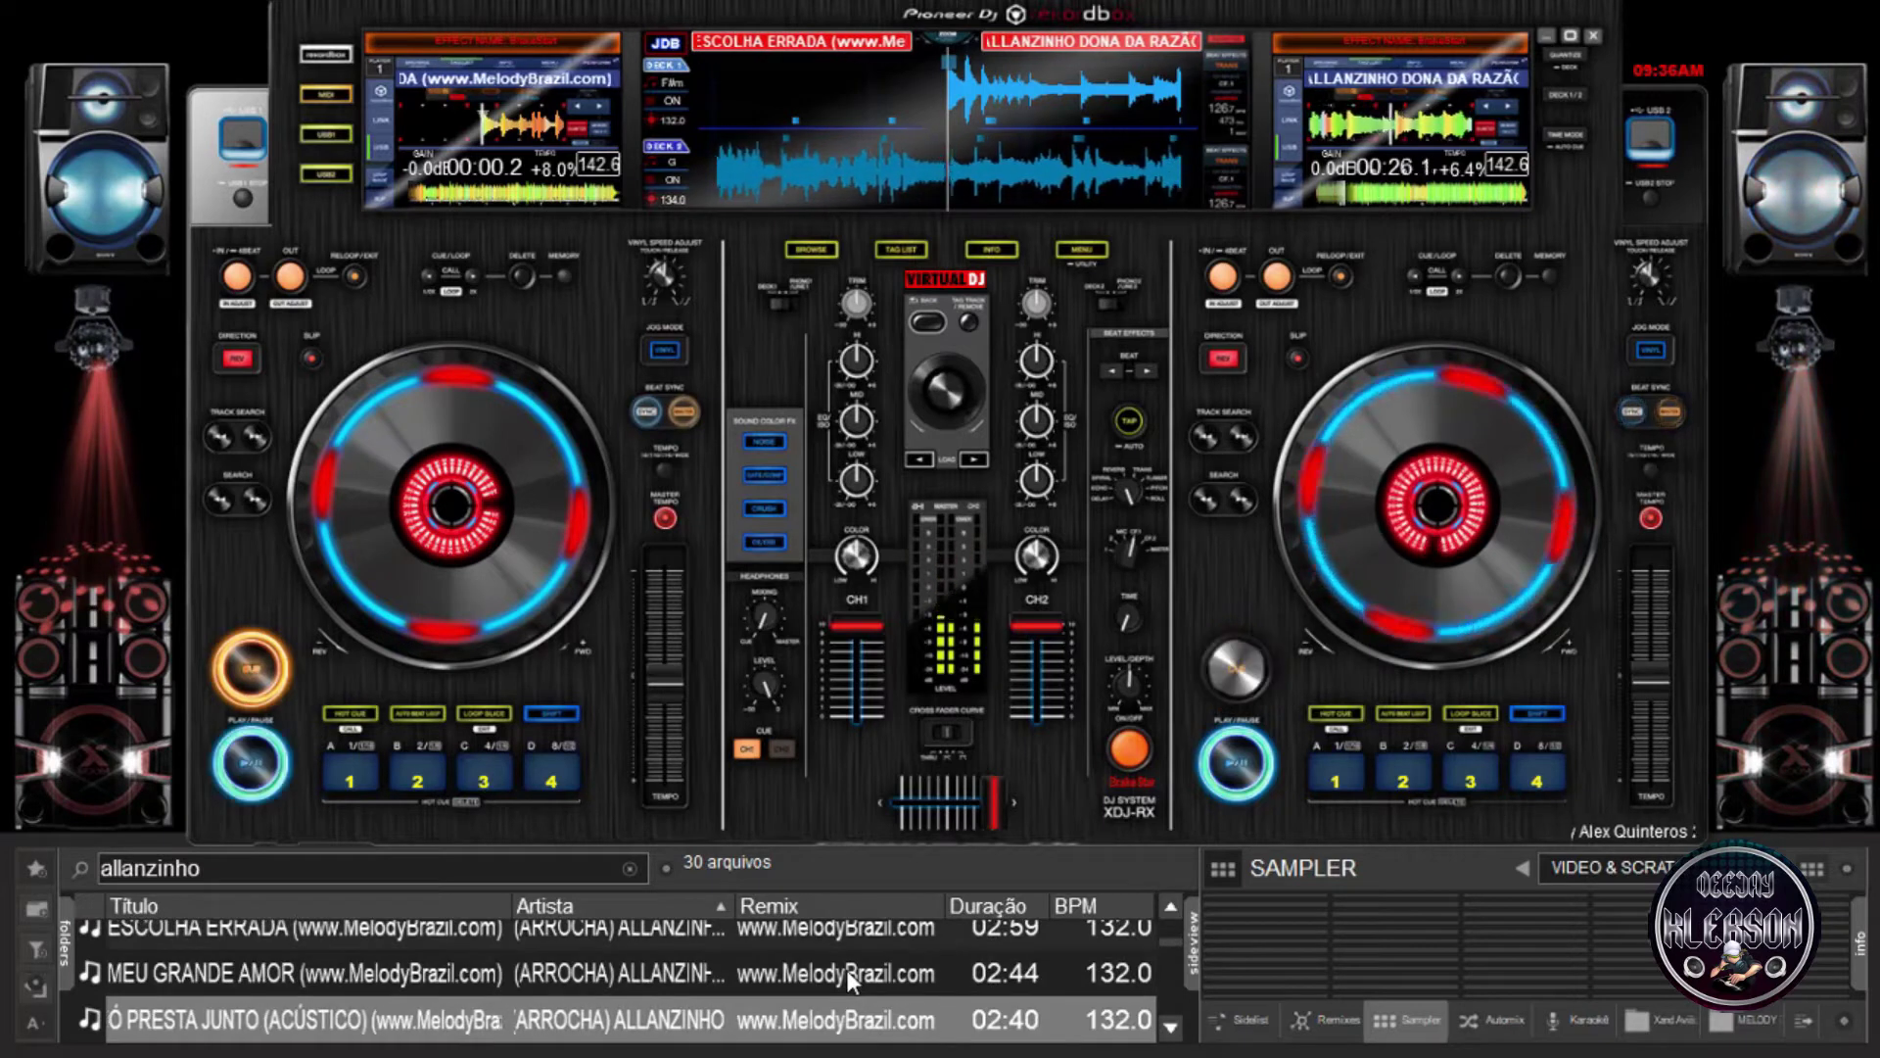
click(846, 970)
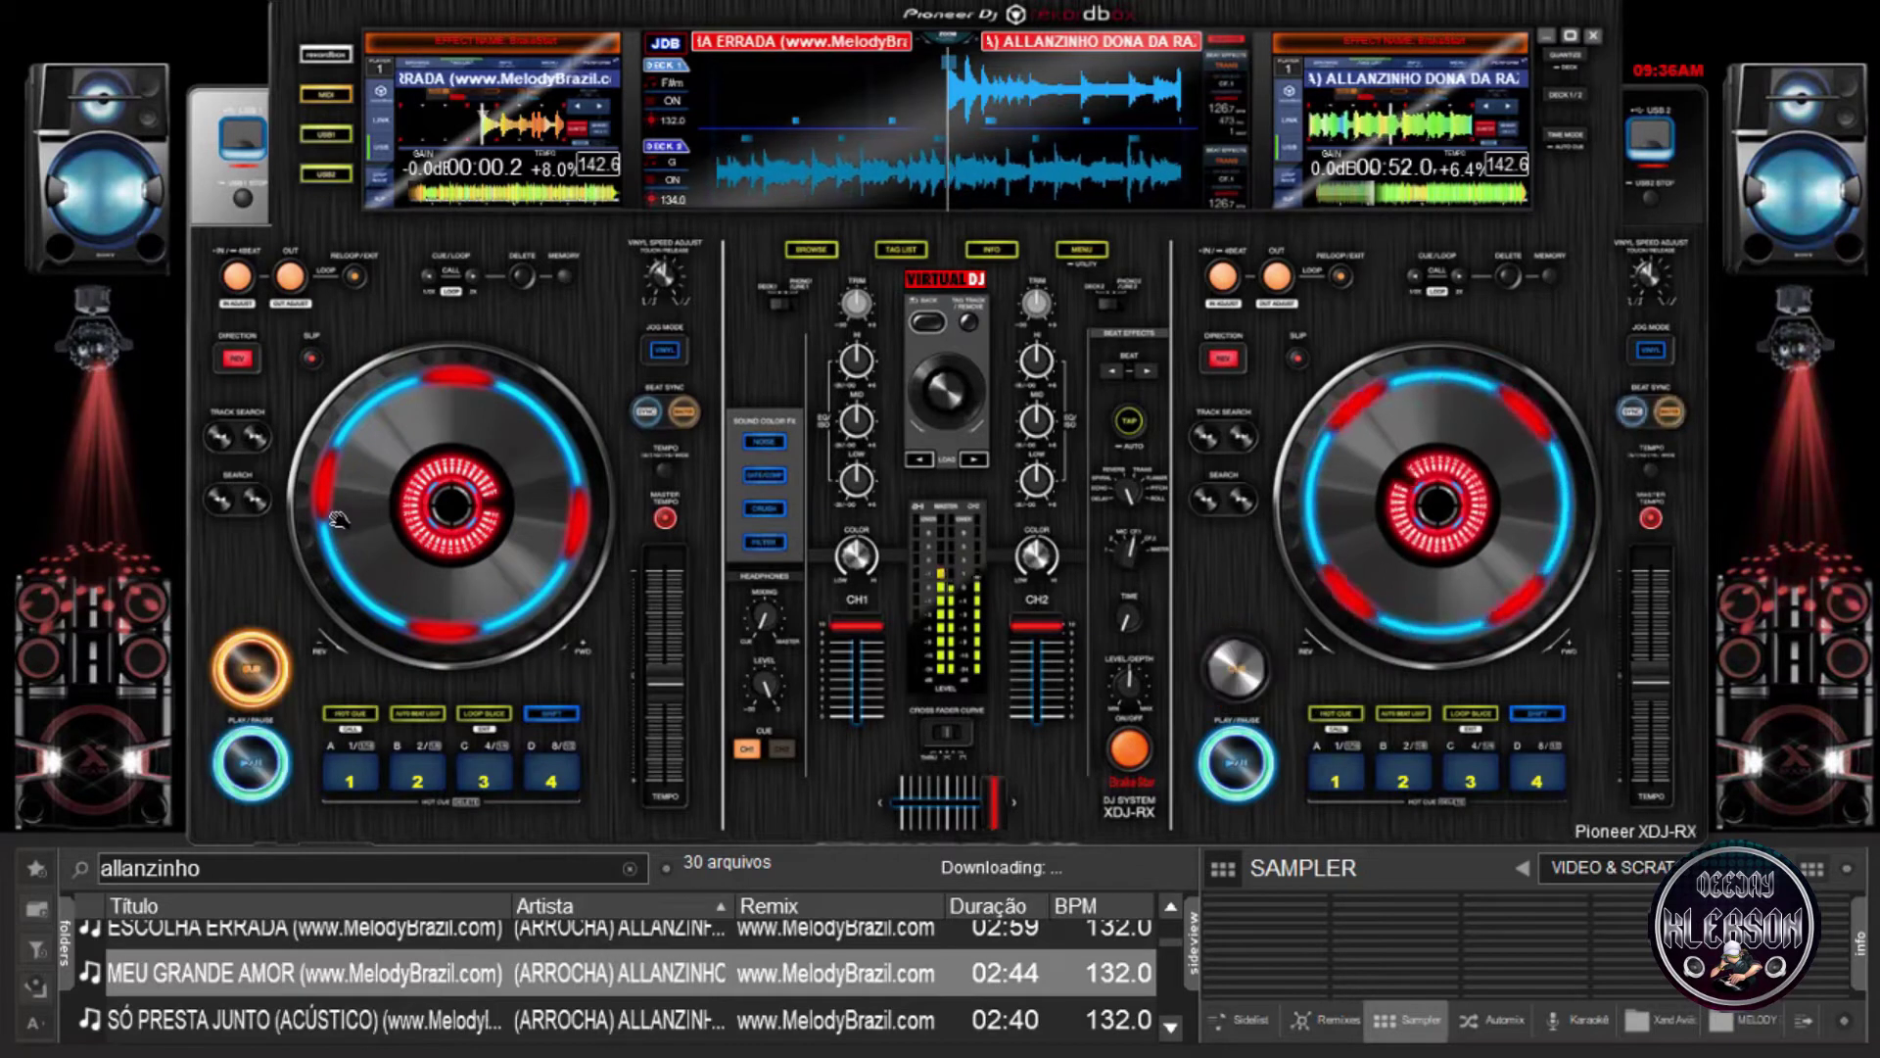
Position ESCOLHA ERRADA at its first beat on deck 1 and play the deck from there.
drag(342, 548, 459, 592)
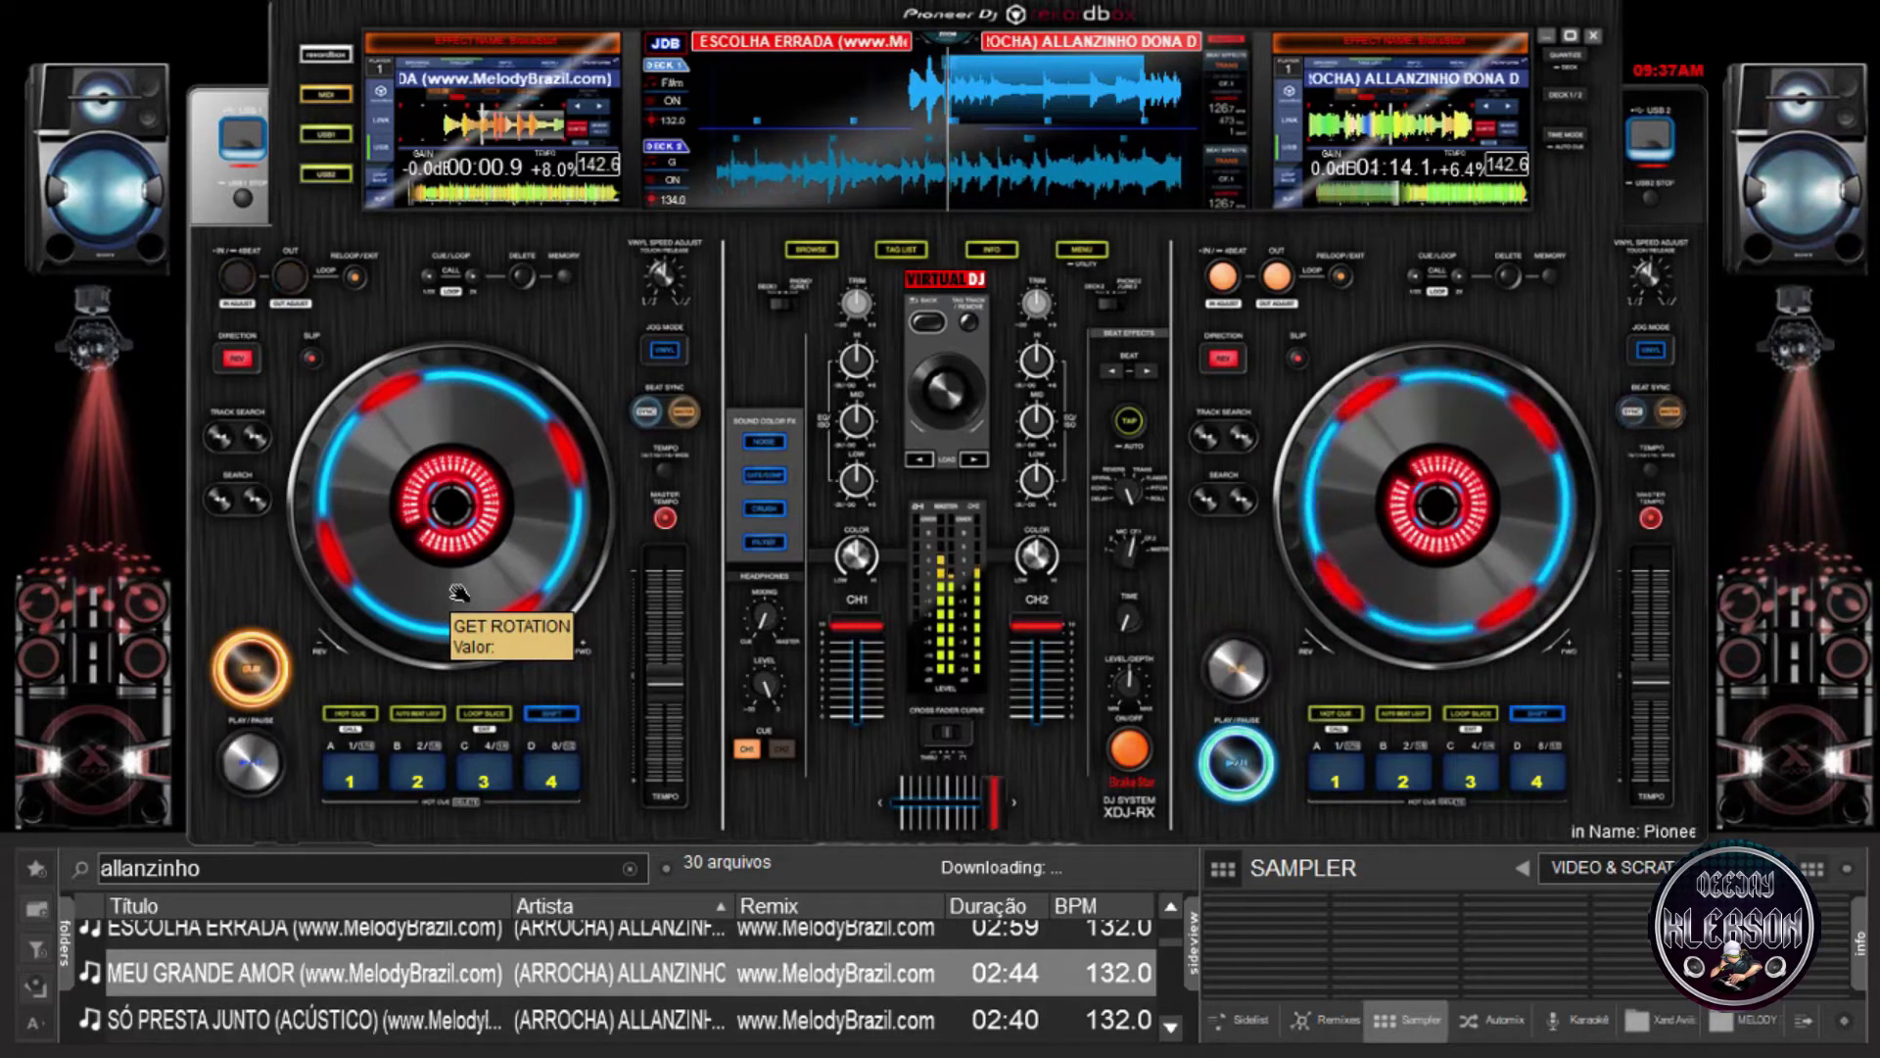
key(space)
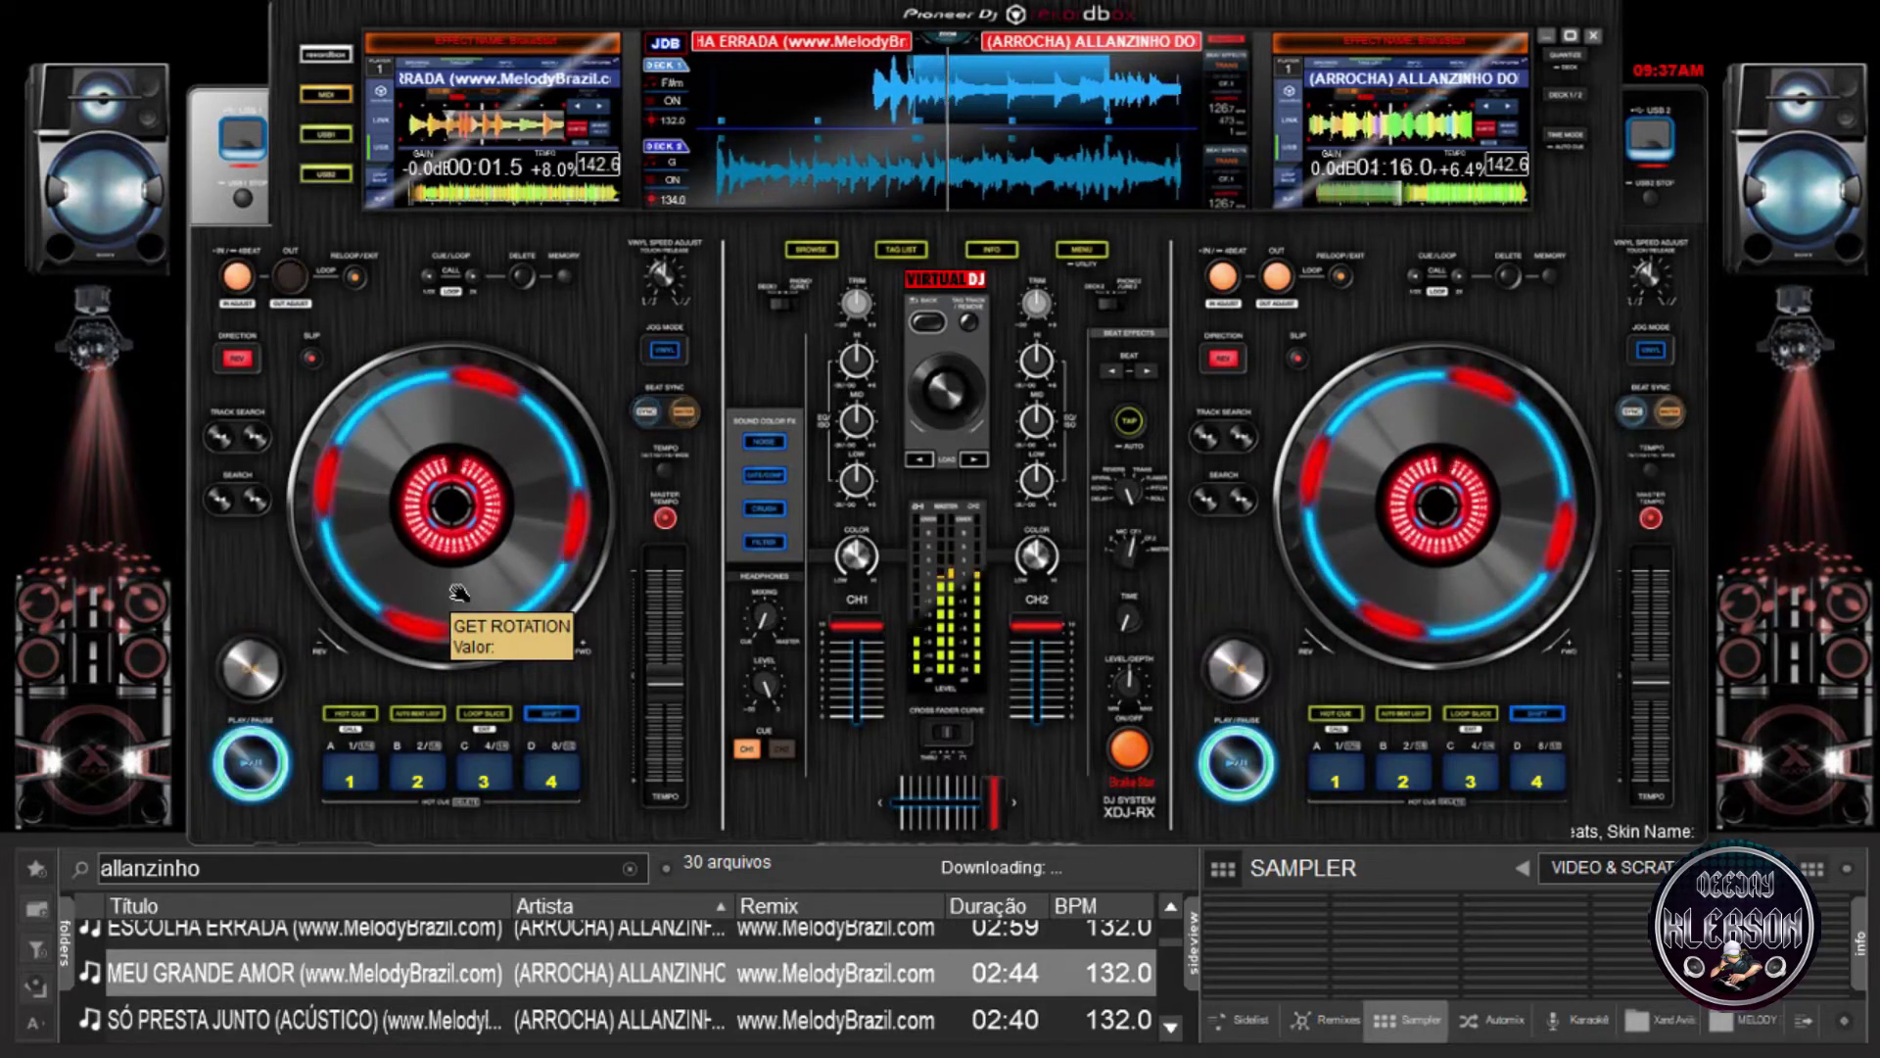
drag(458, 593, 557, 626)
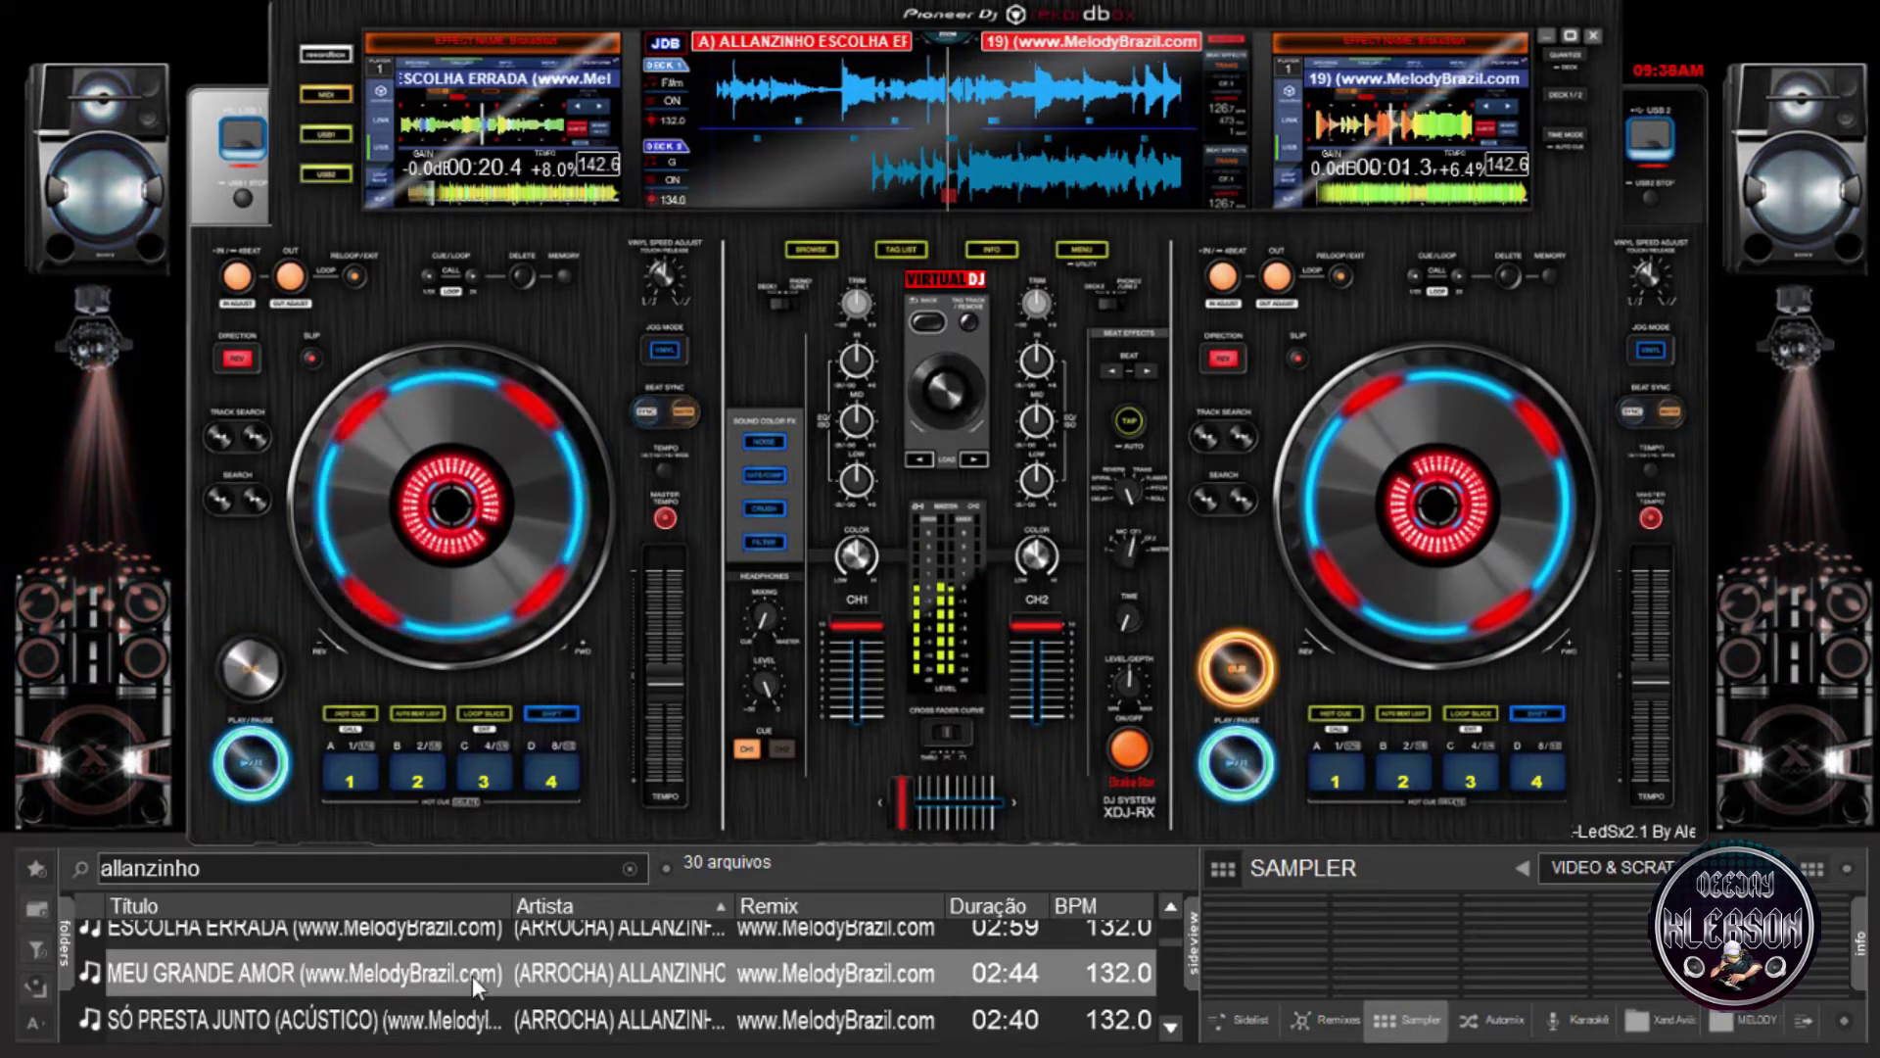
Load VEM NENEM ( AMÉM ) onto deck 2 and position the track at its first beat.
click(507, 1001)
key(Down)
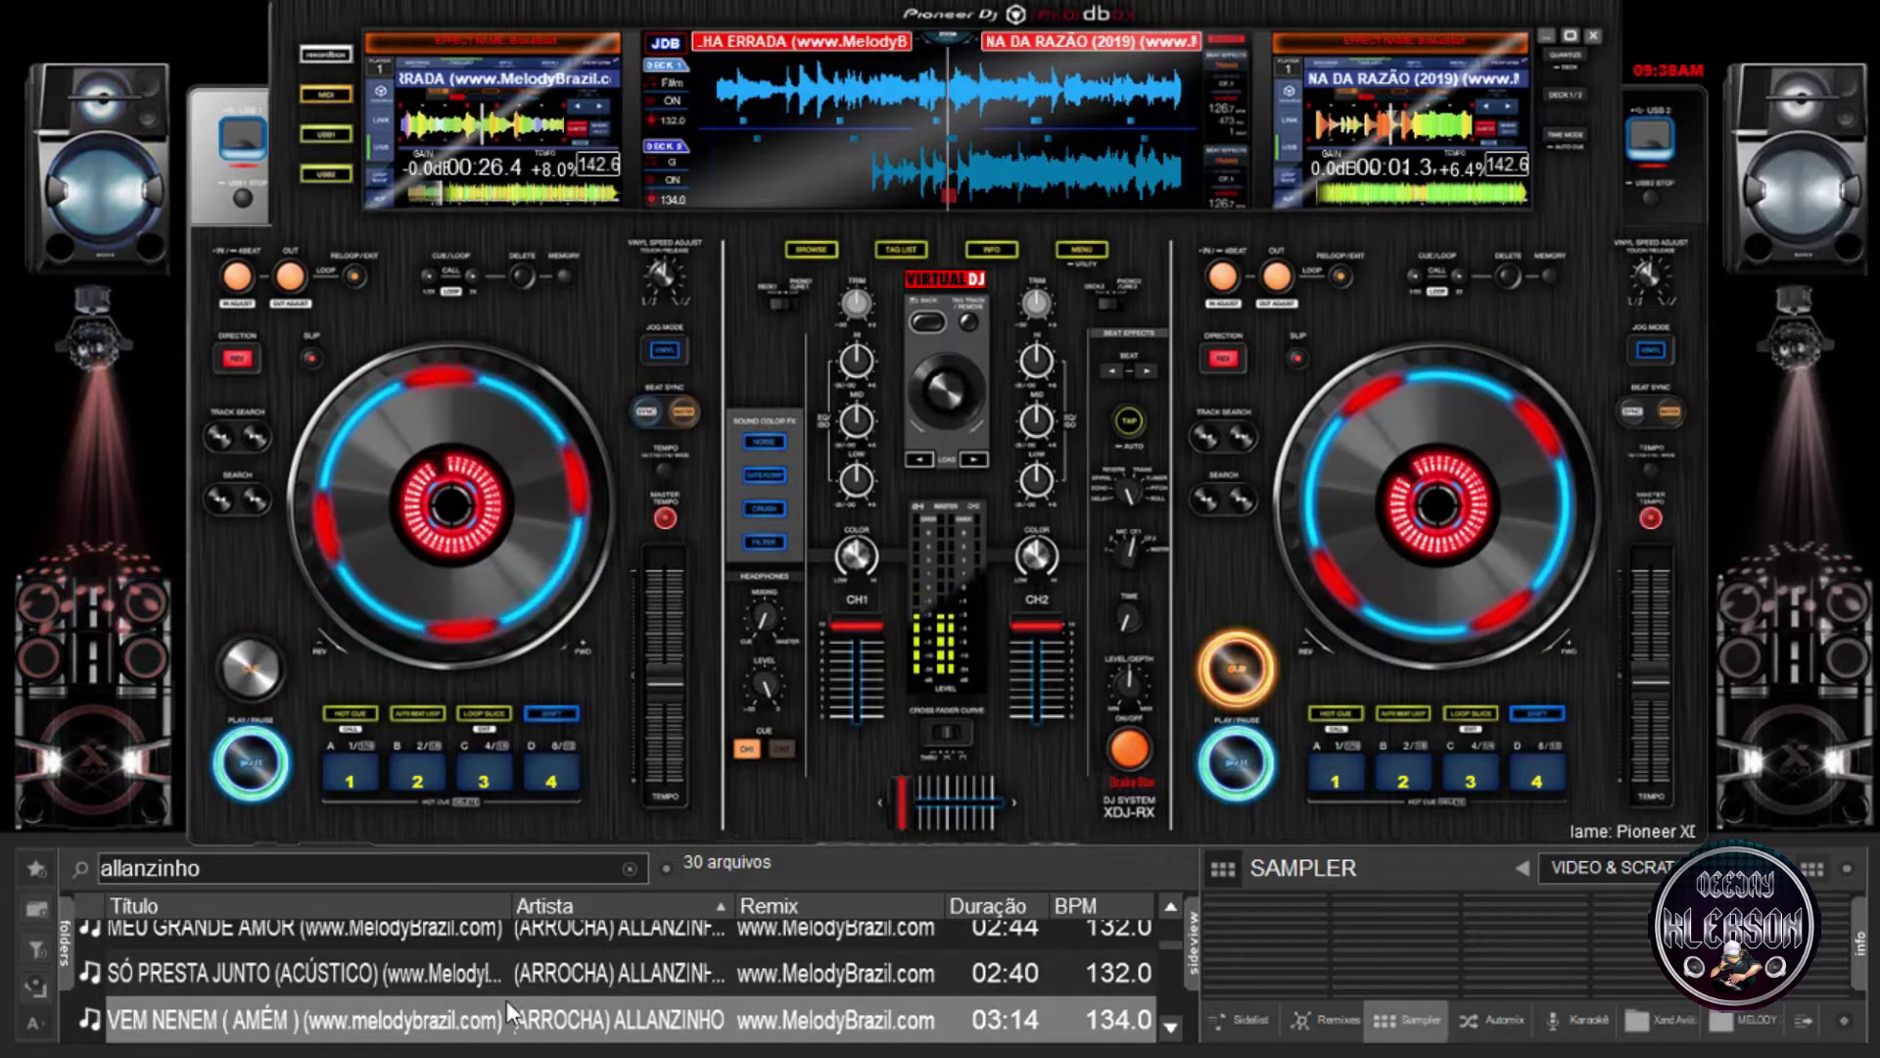
double_click(507, 1001)
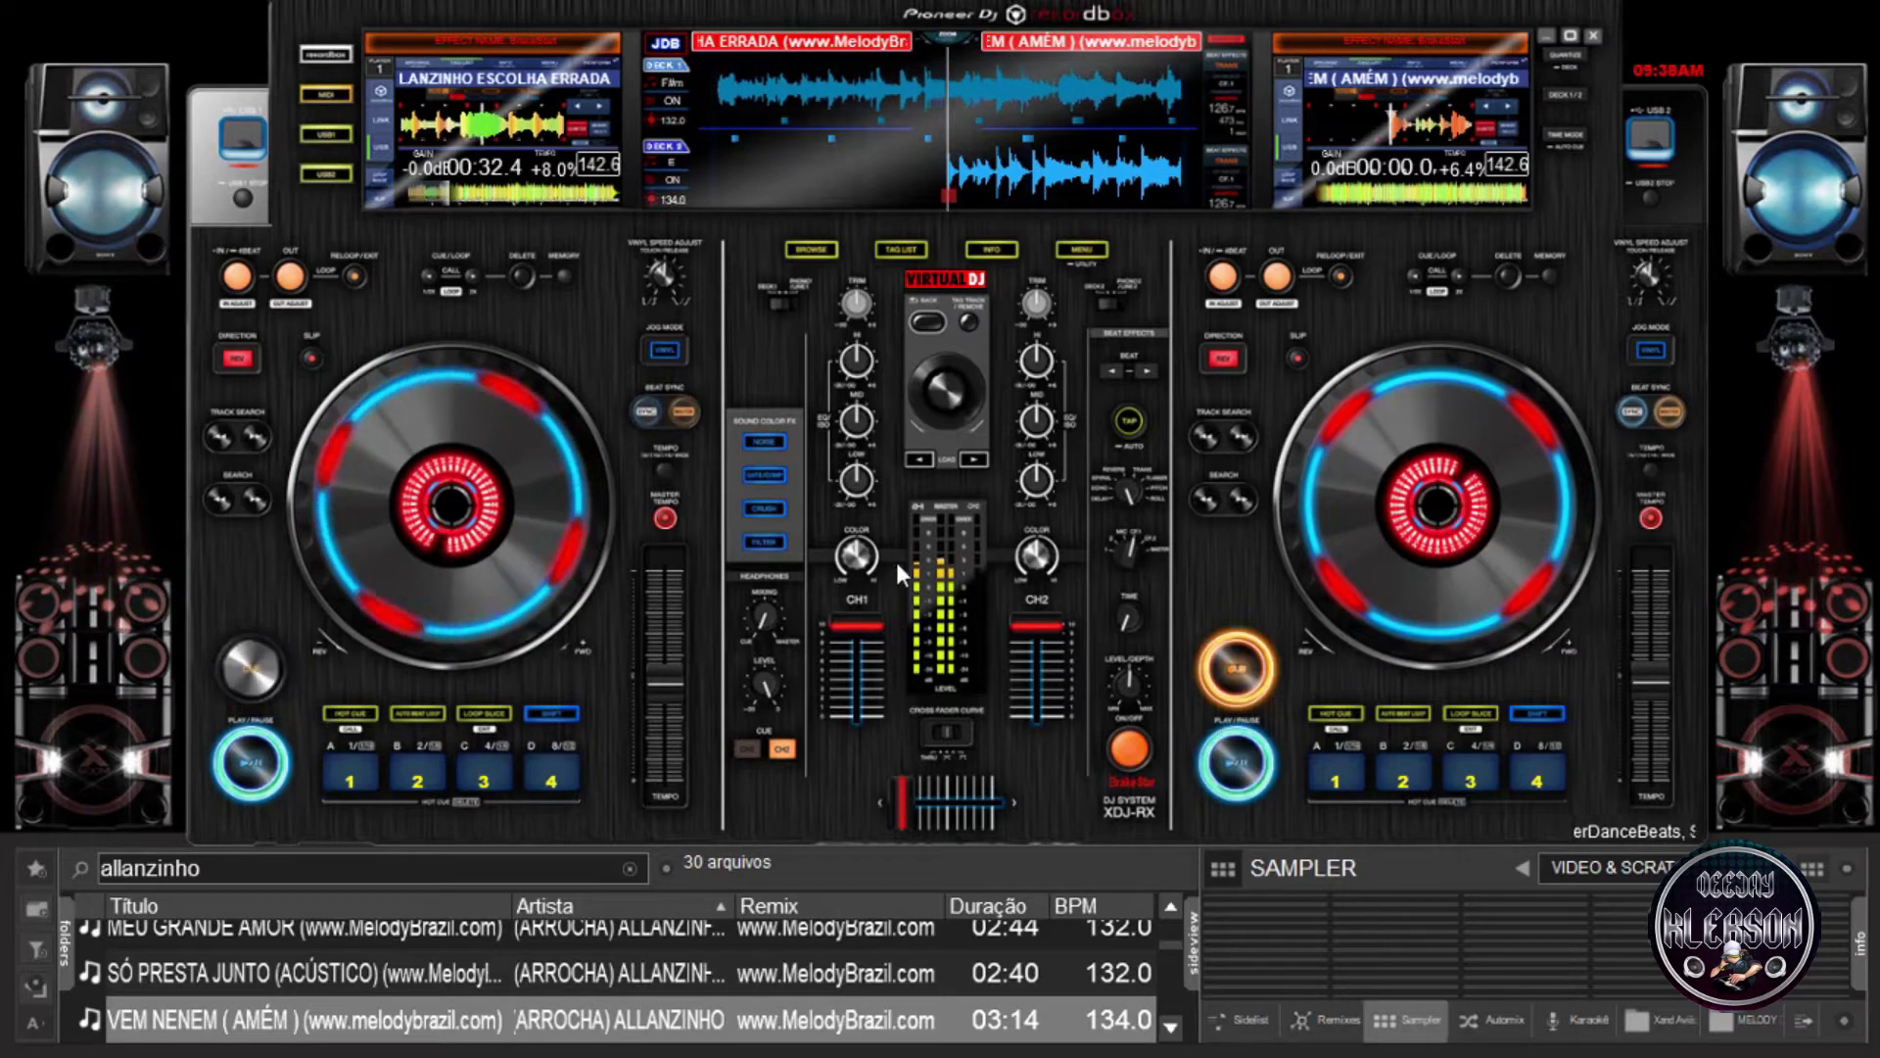
drag(1331, 480, 1423, 536)
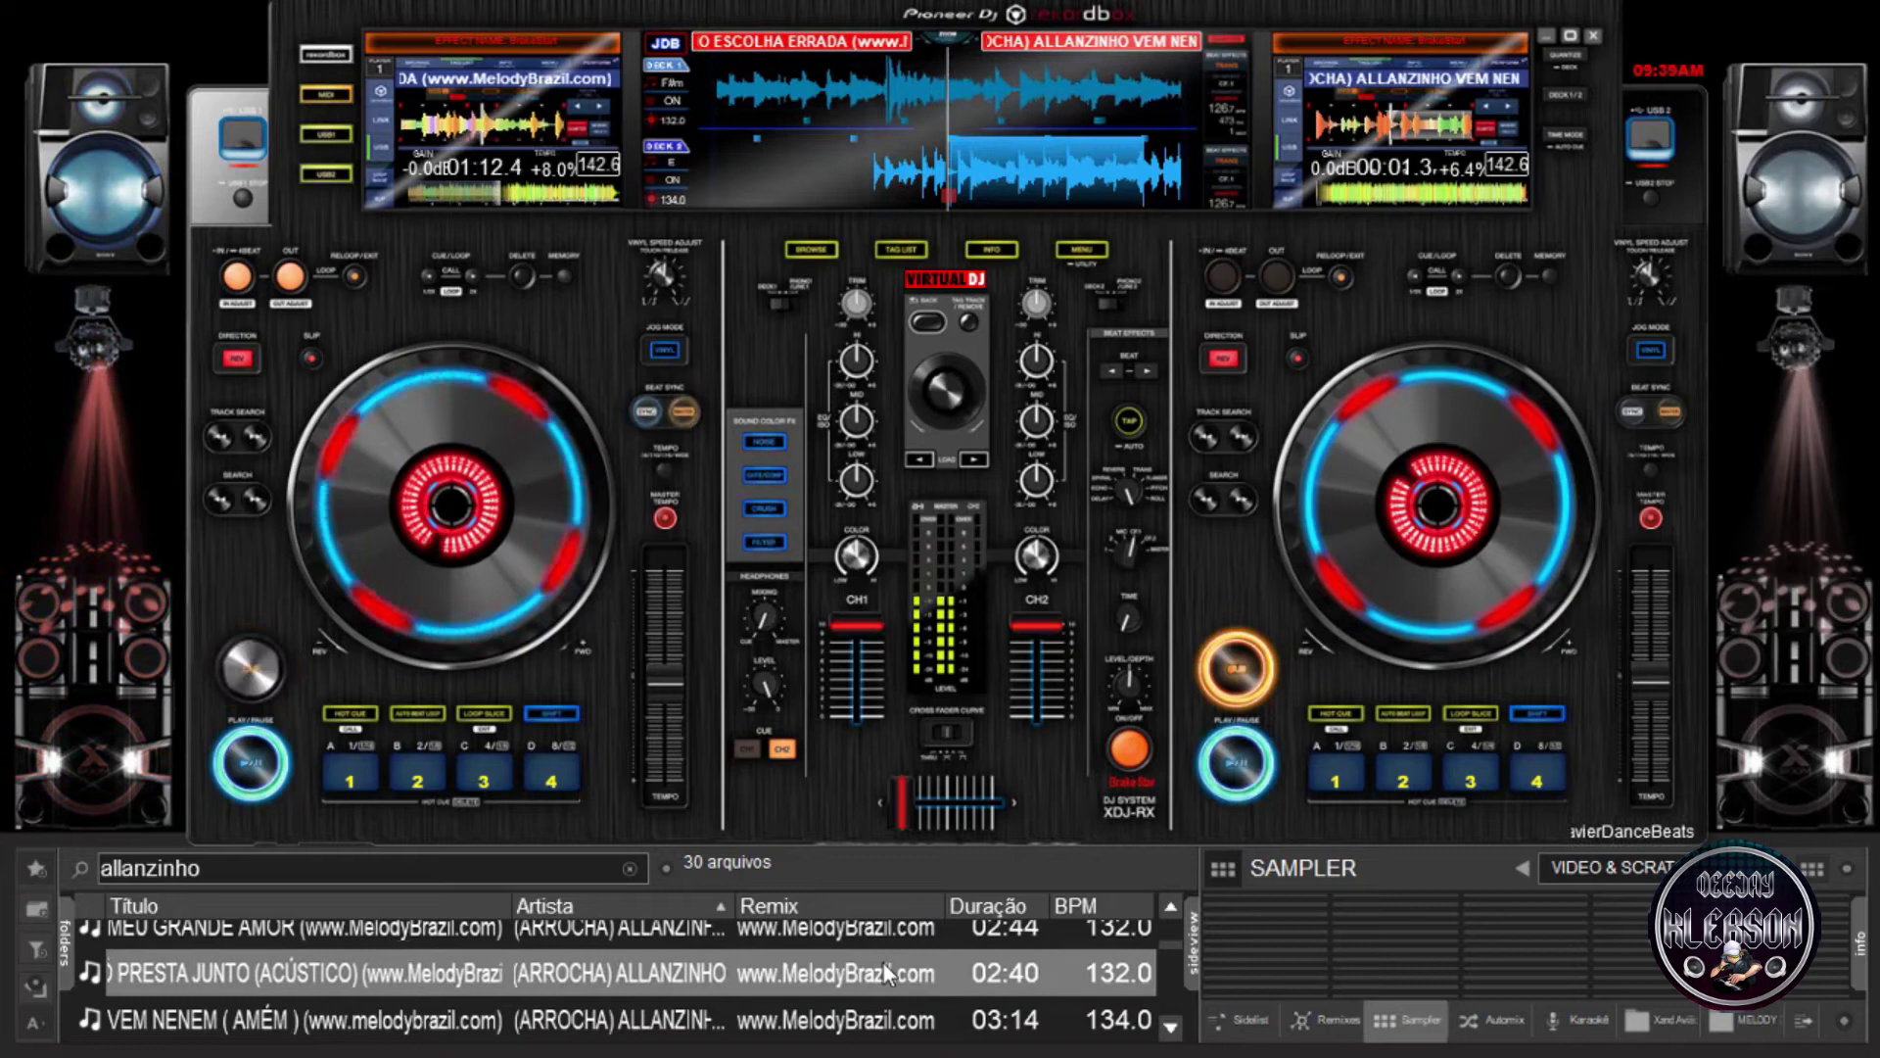
key(Down)
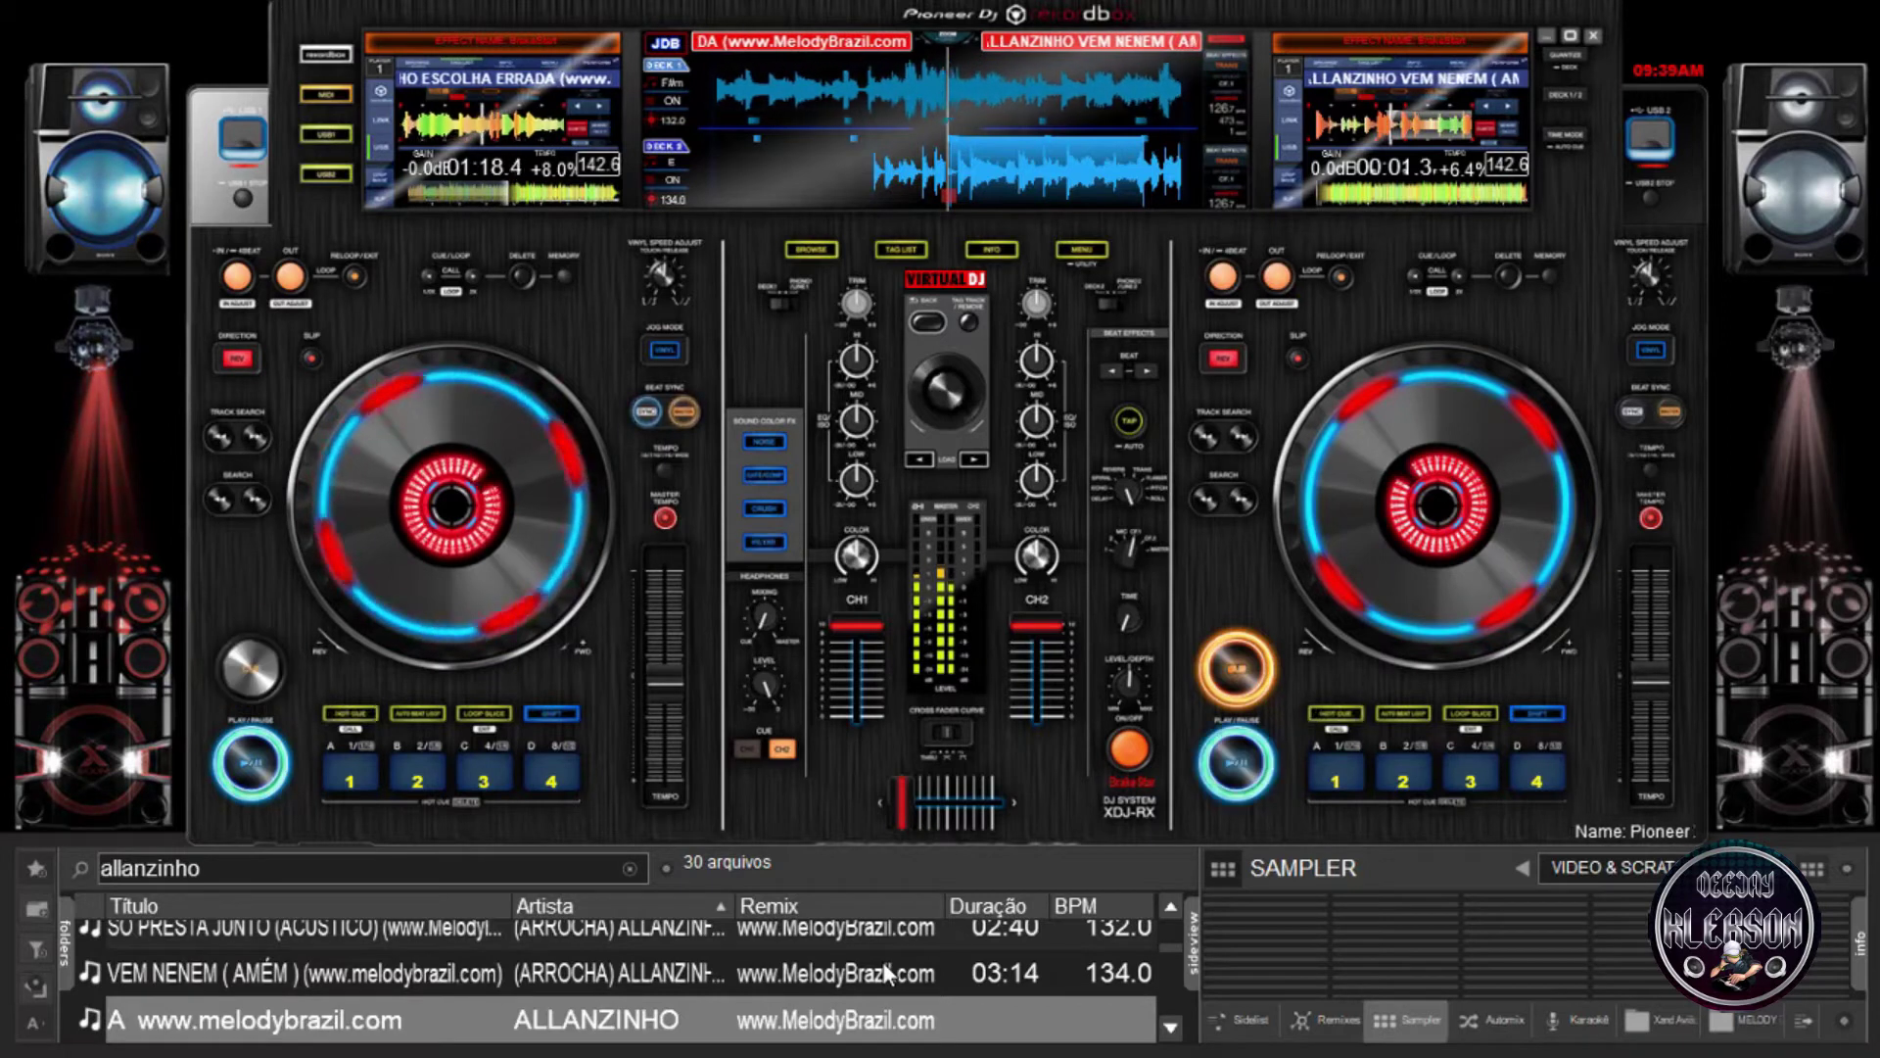
key(Down)
key(Down)
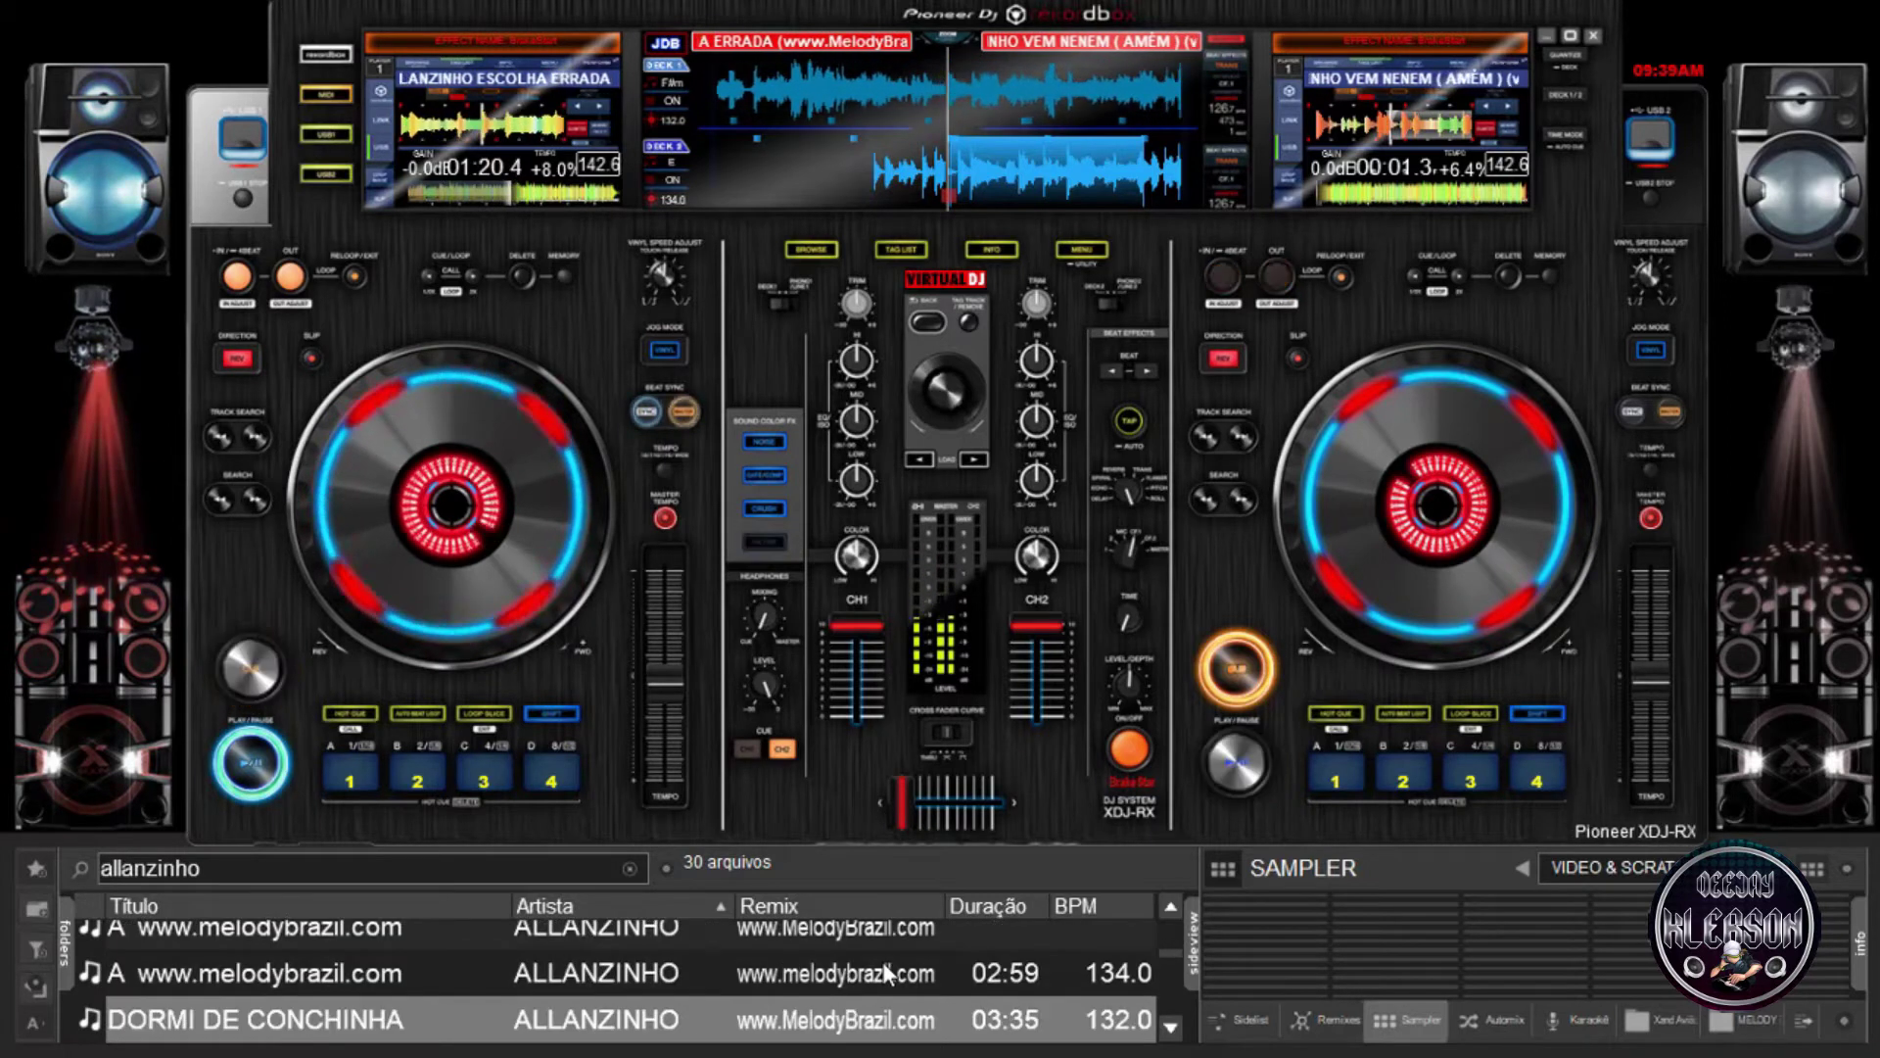
key(Up)
key(Up)
key(Up)
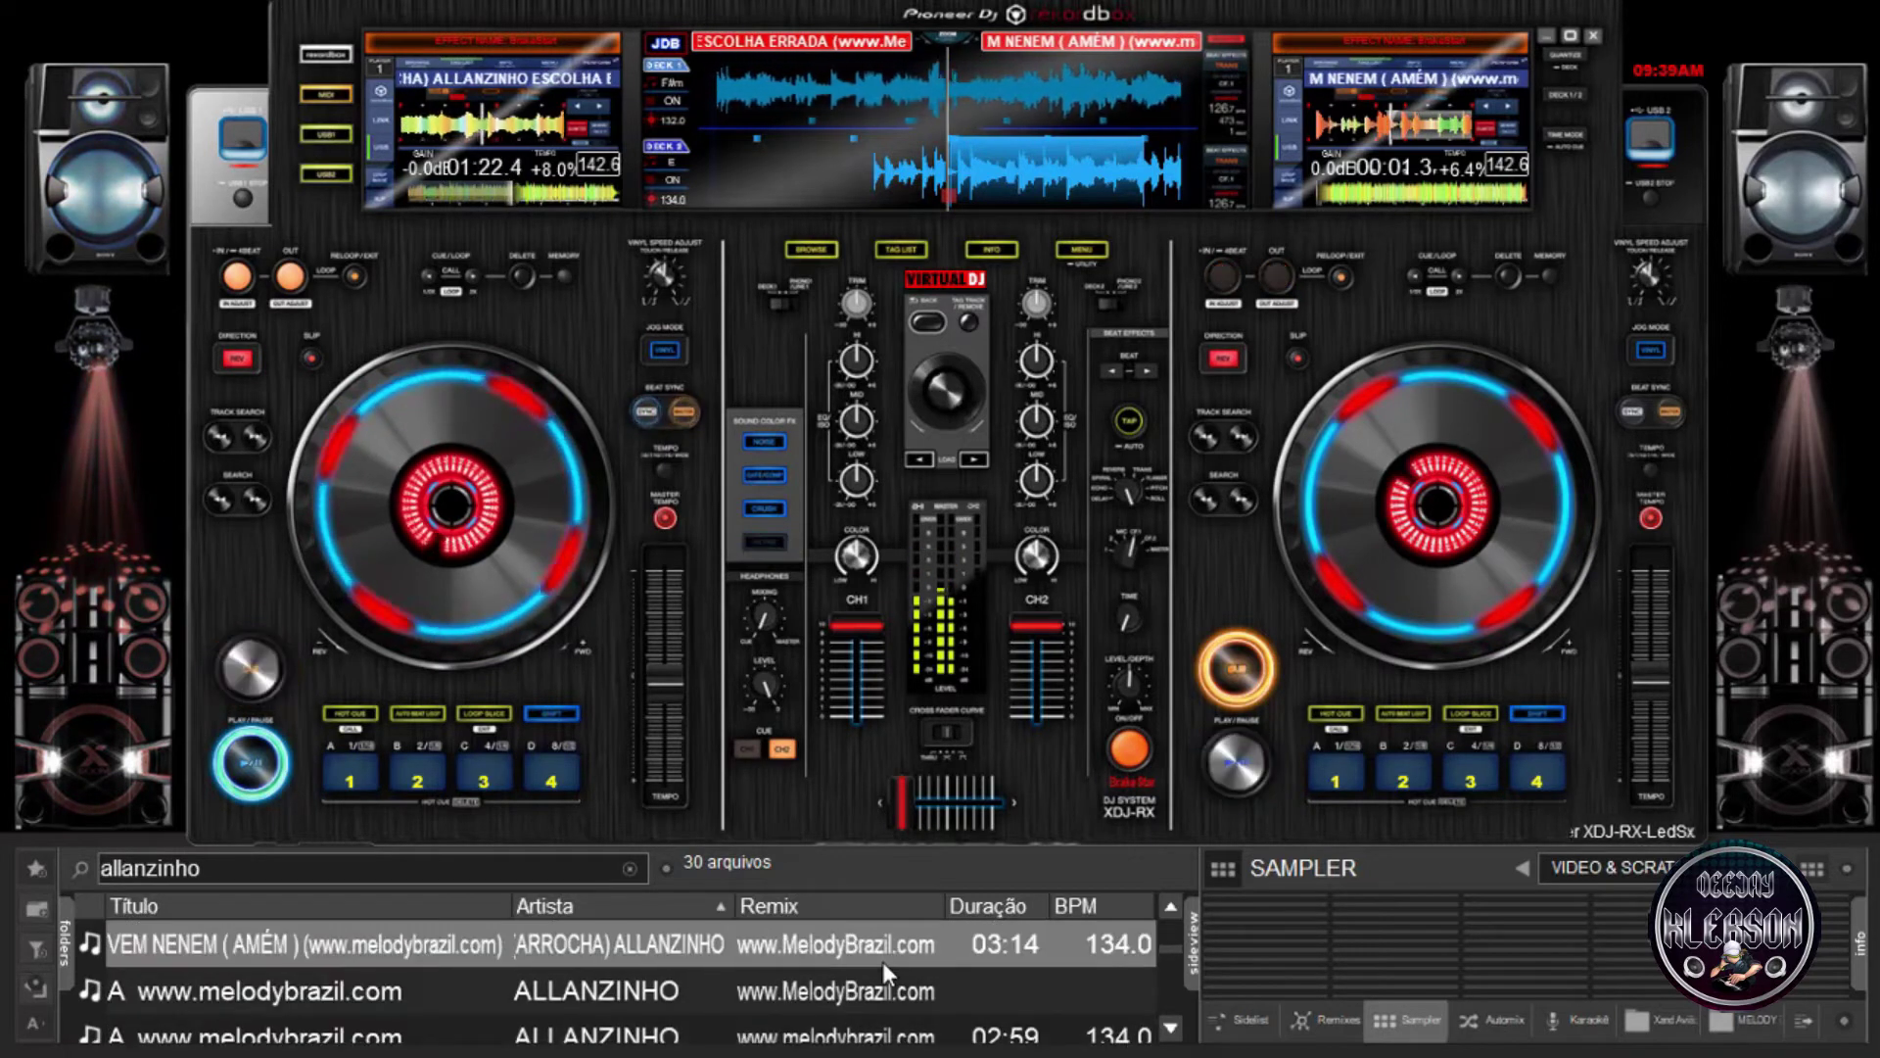
key(Down)
key(Down)
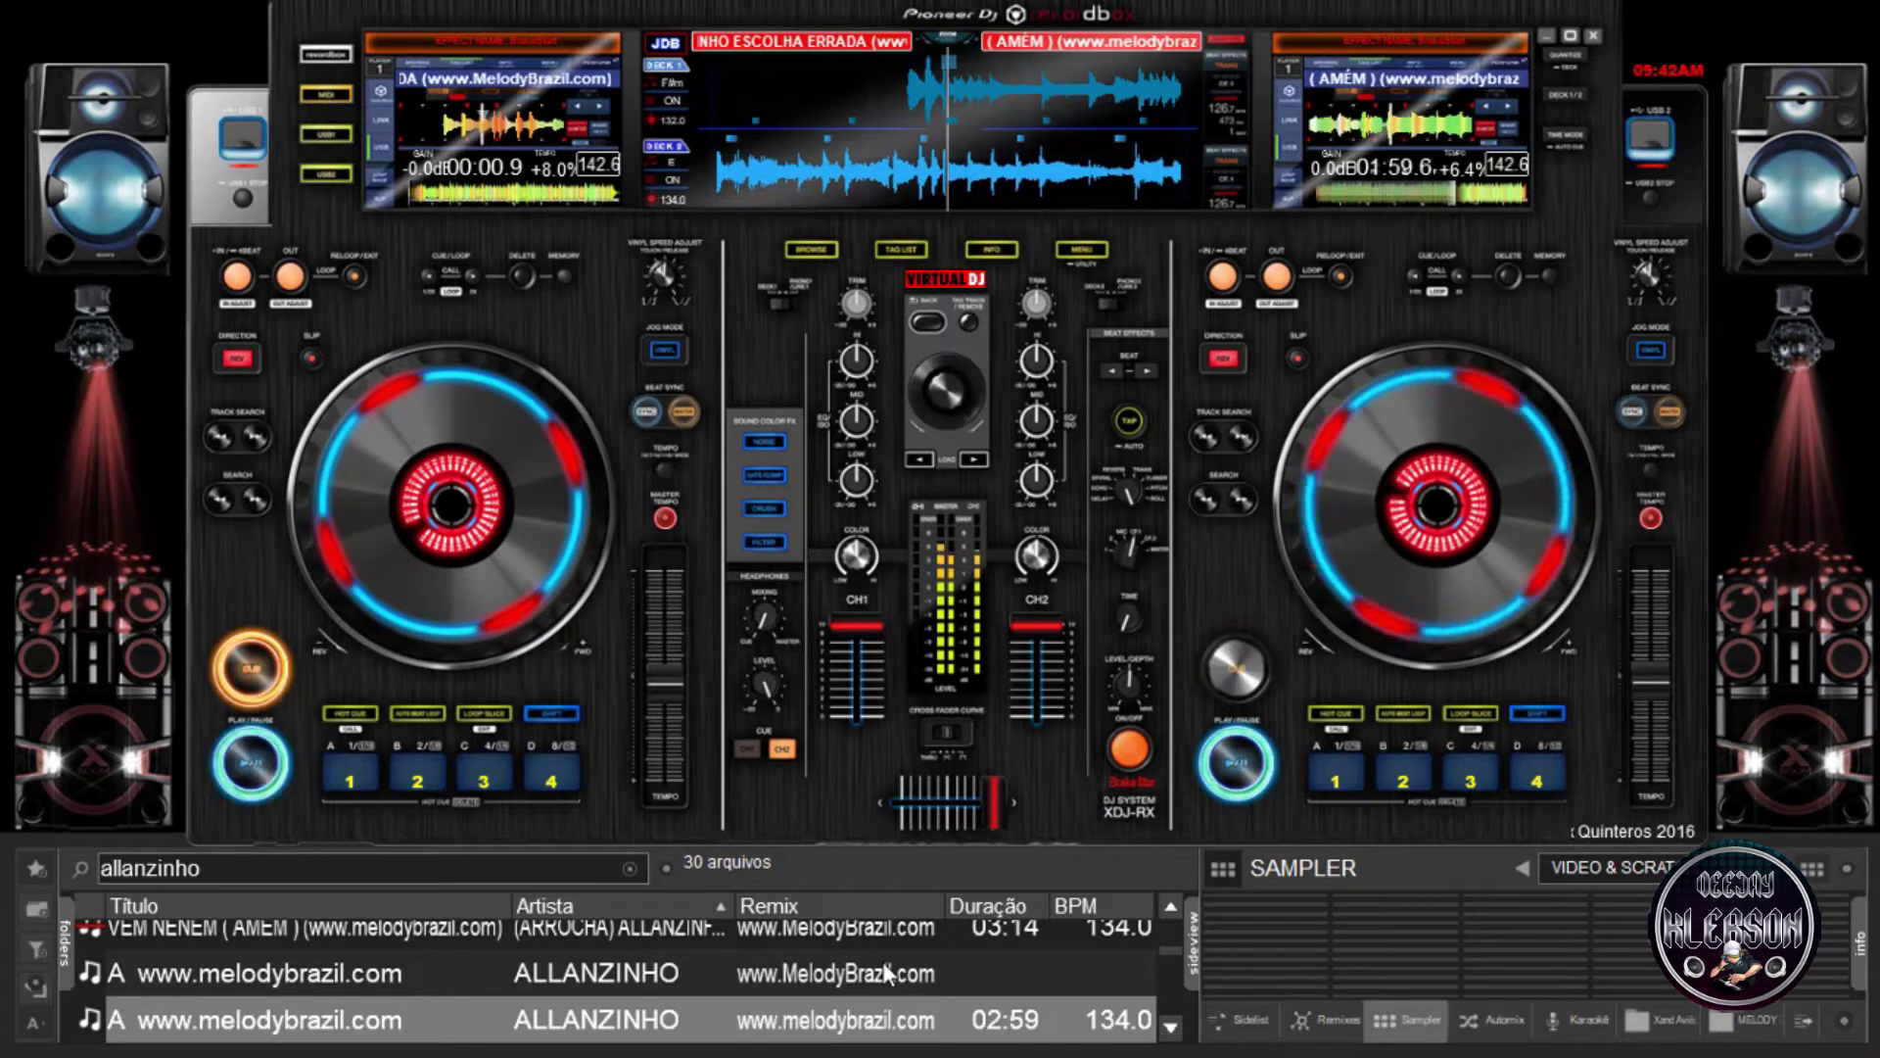
Lower the system volume to about 54.
key(XF86AudioLowerVolume)
key(XF86AudioLowerVolume)
key(XF86AudioLowerVolume)
key(XF86AudioLowerVolume)
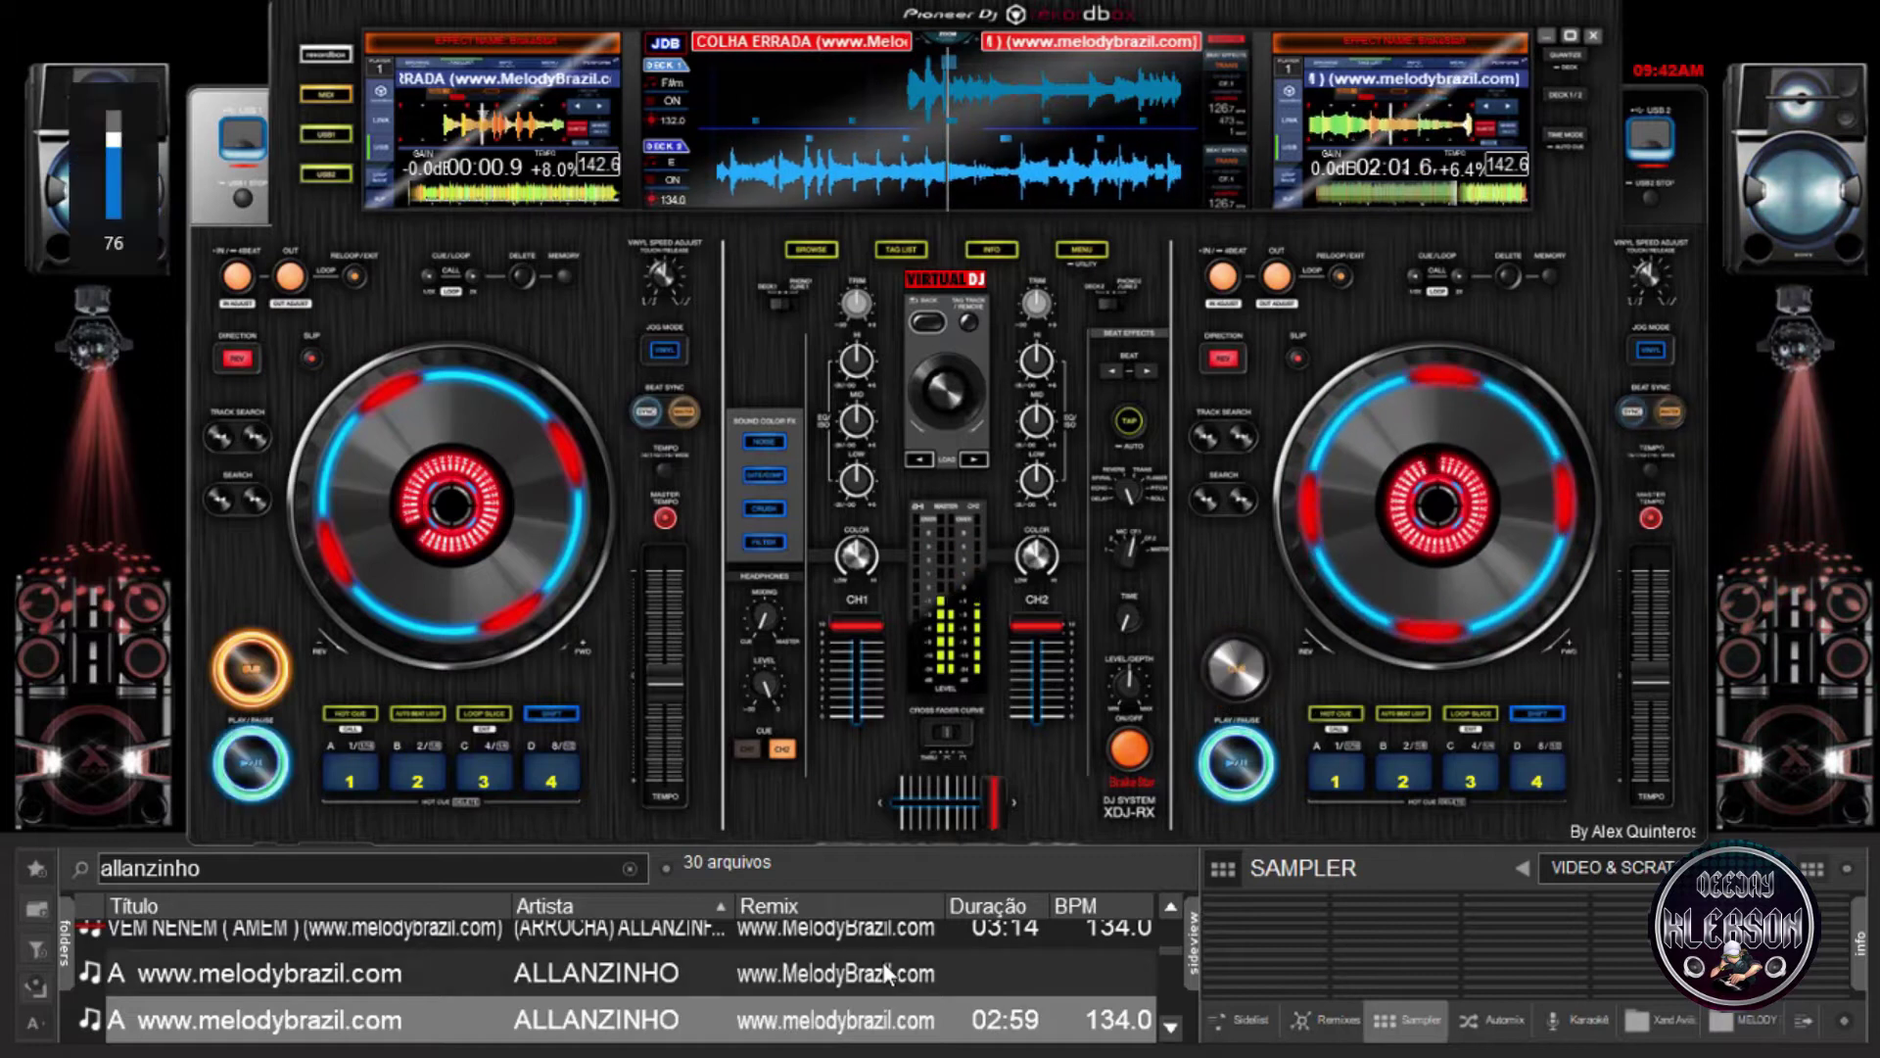
key(XF86AudioLowerVolume)
key(XF86AudioLowerVolume)
key(XF86AudioLowerVolume)
key(XF86AudioLowerVolume)
key(XF86AudioLowerVolume)
key(XF86AudioLowerVolume)
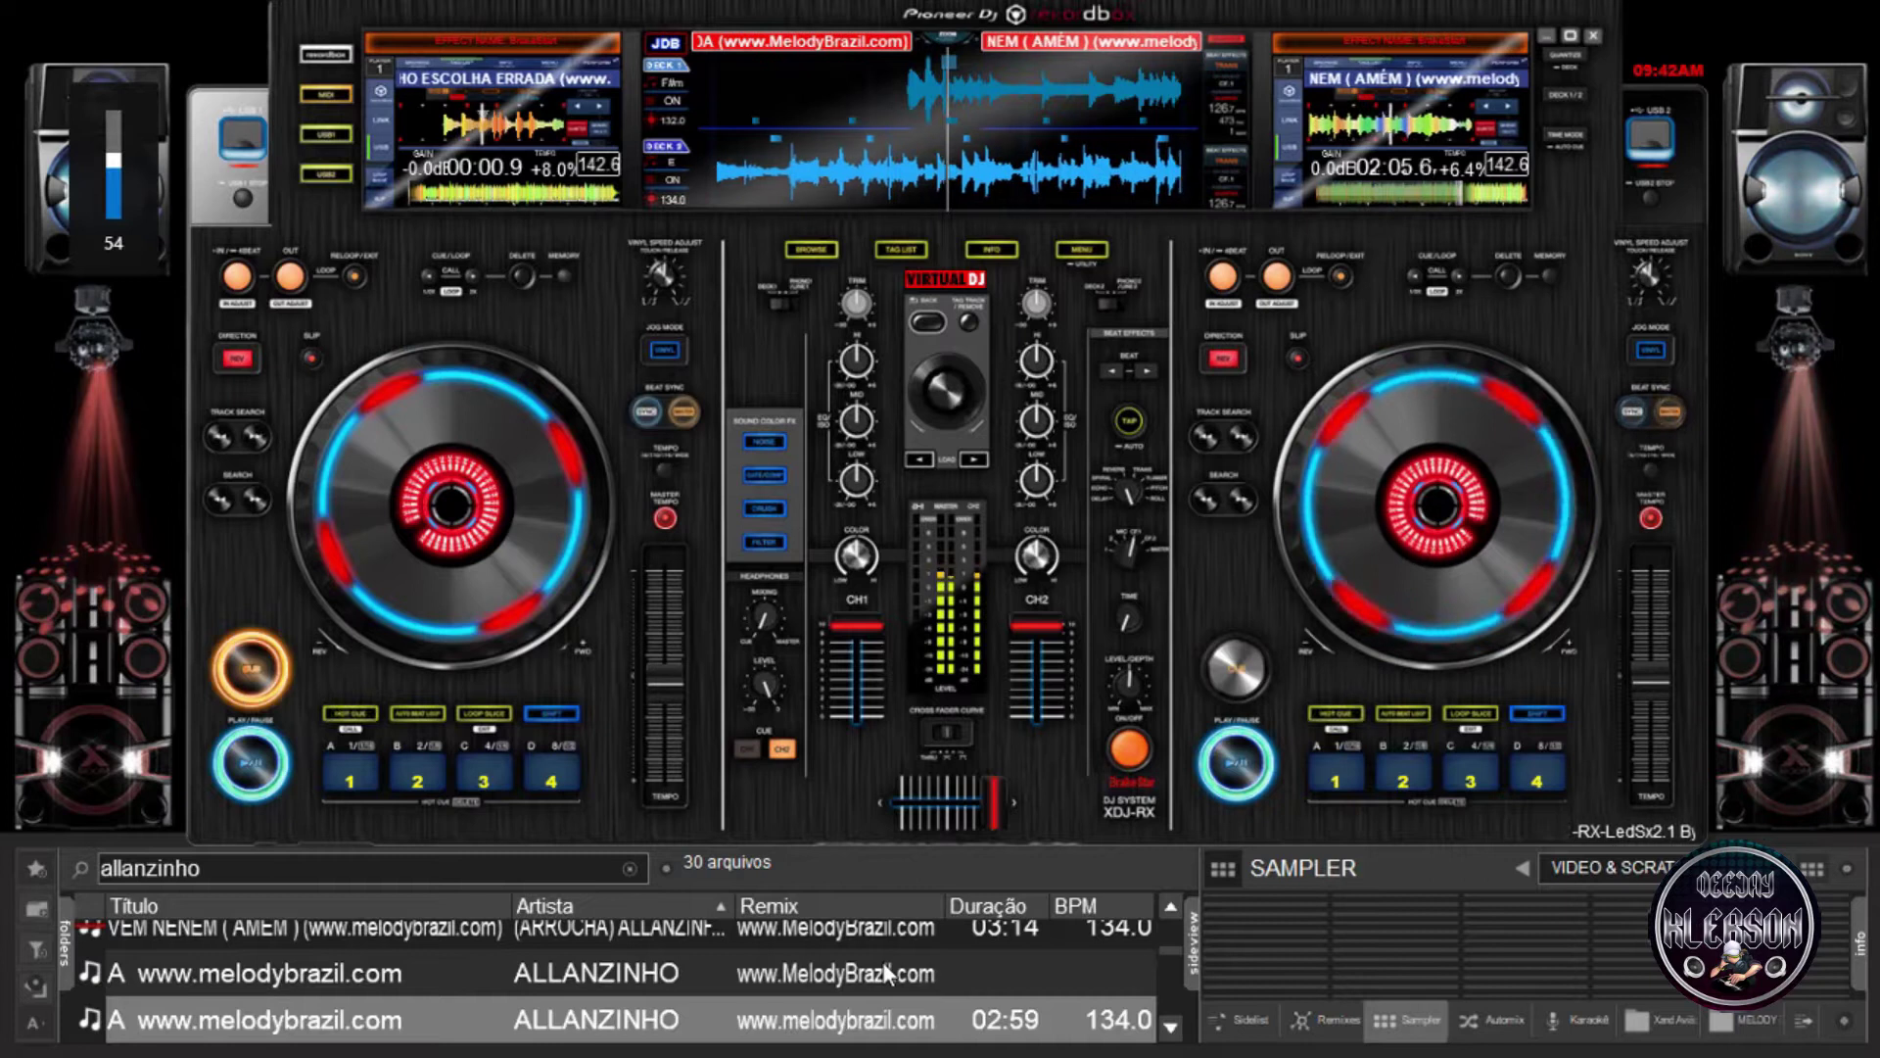
key(XF86AudioLowerVolume)
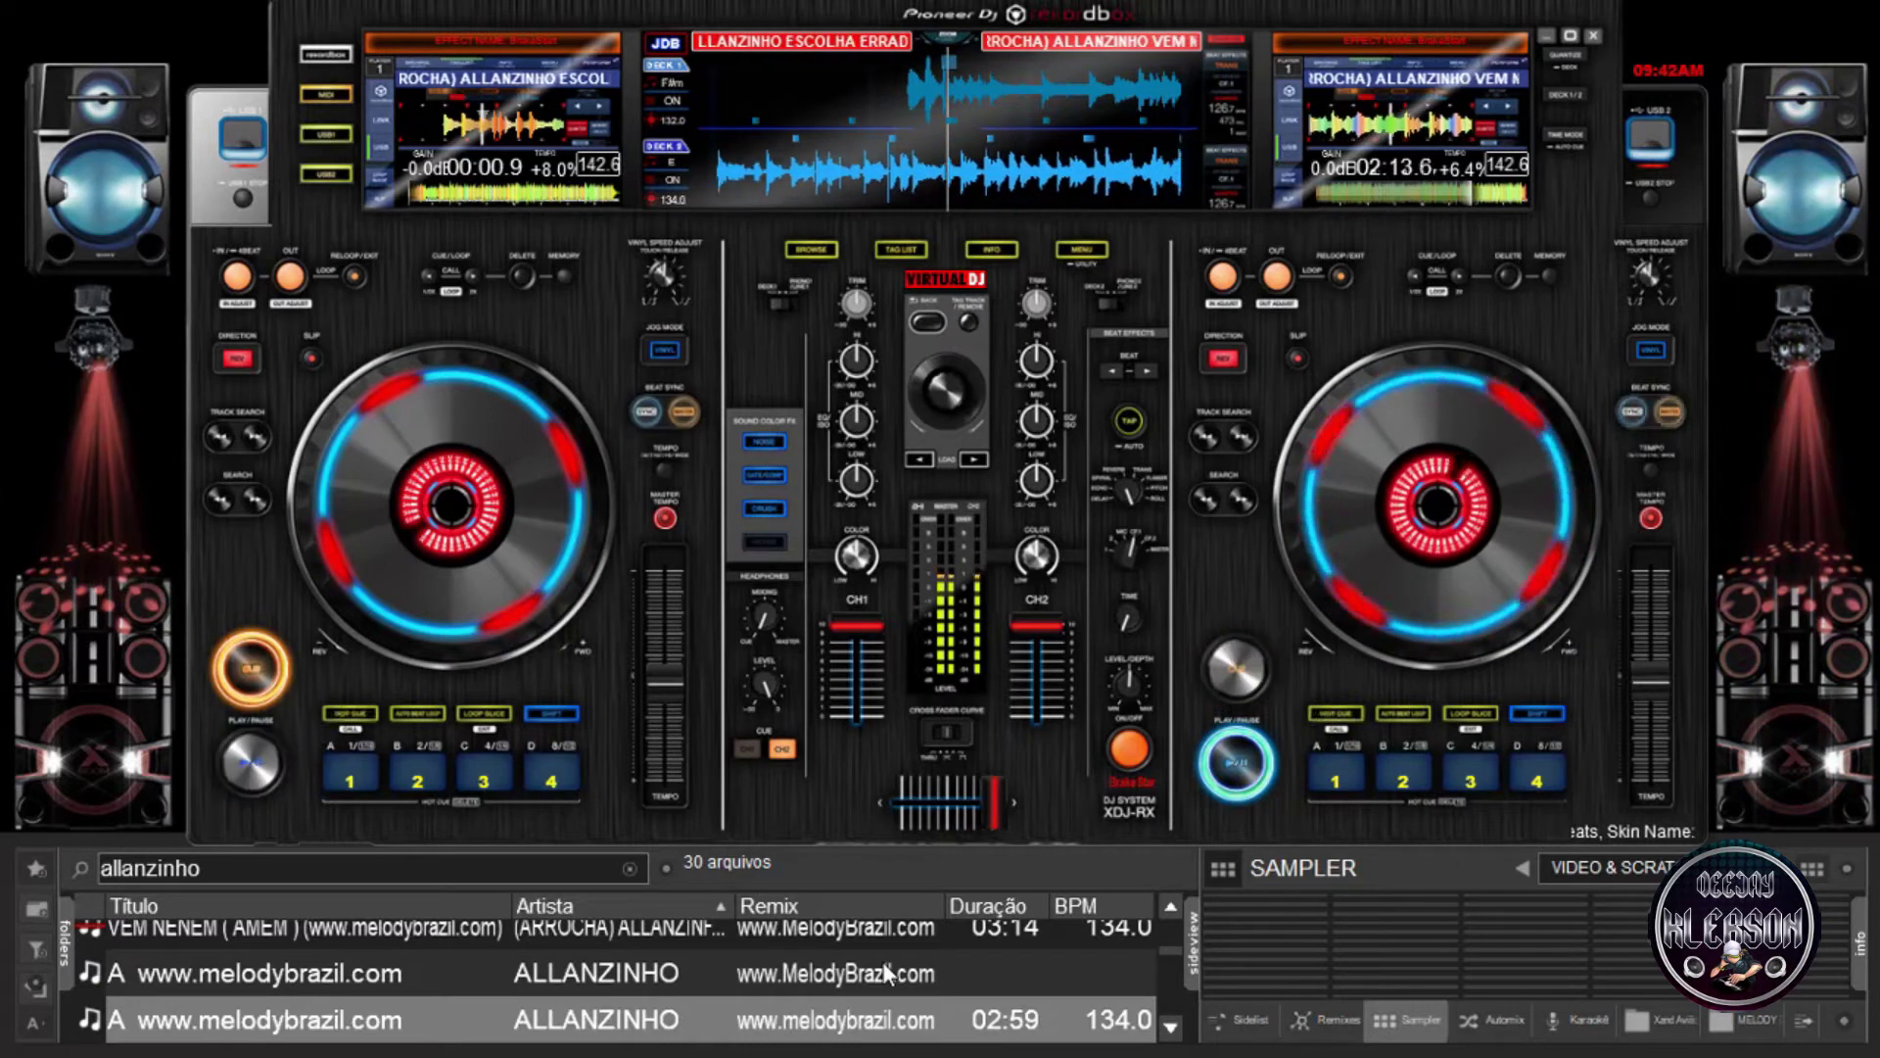
key(shift+Left)
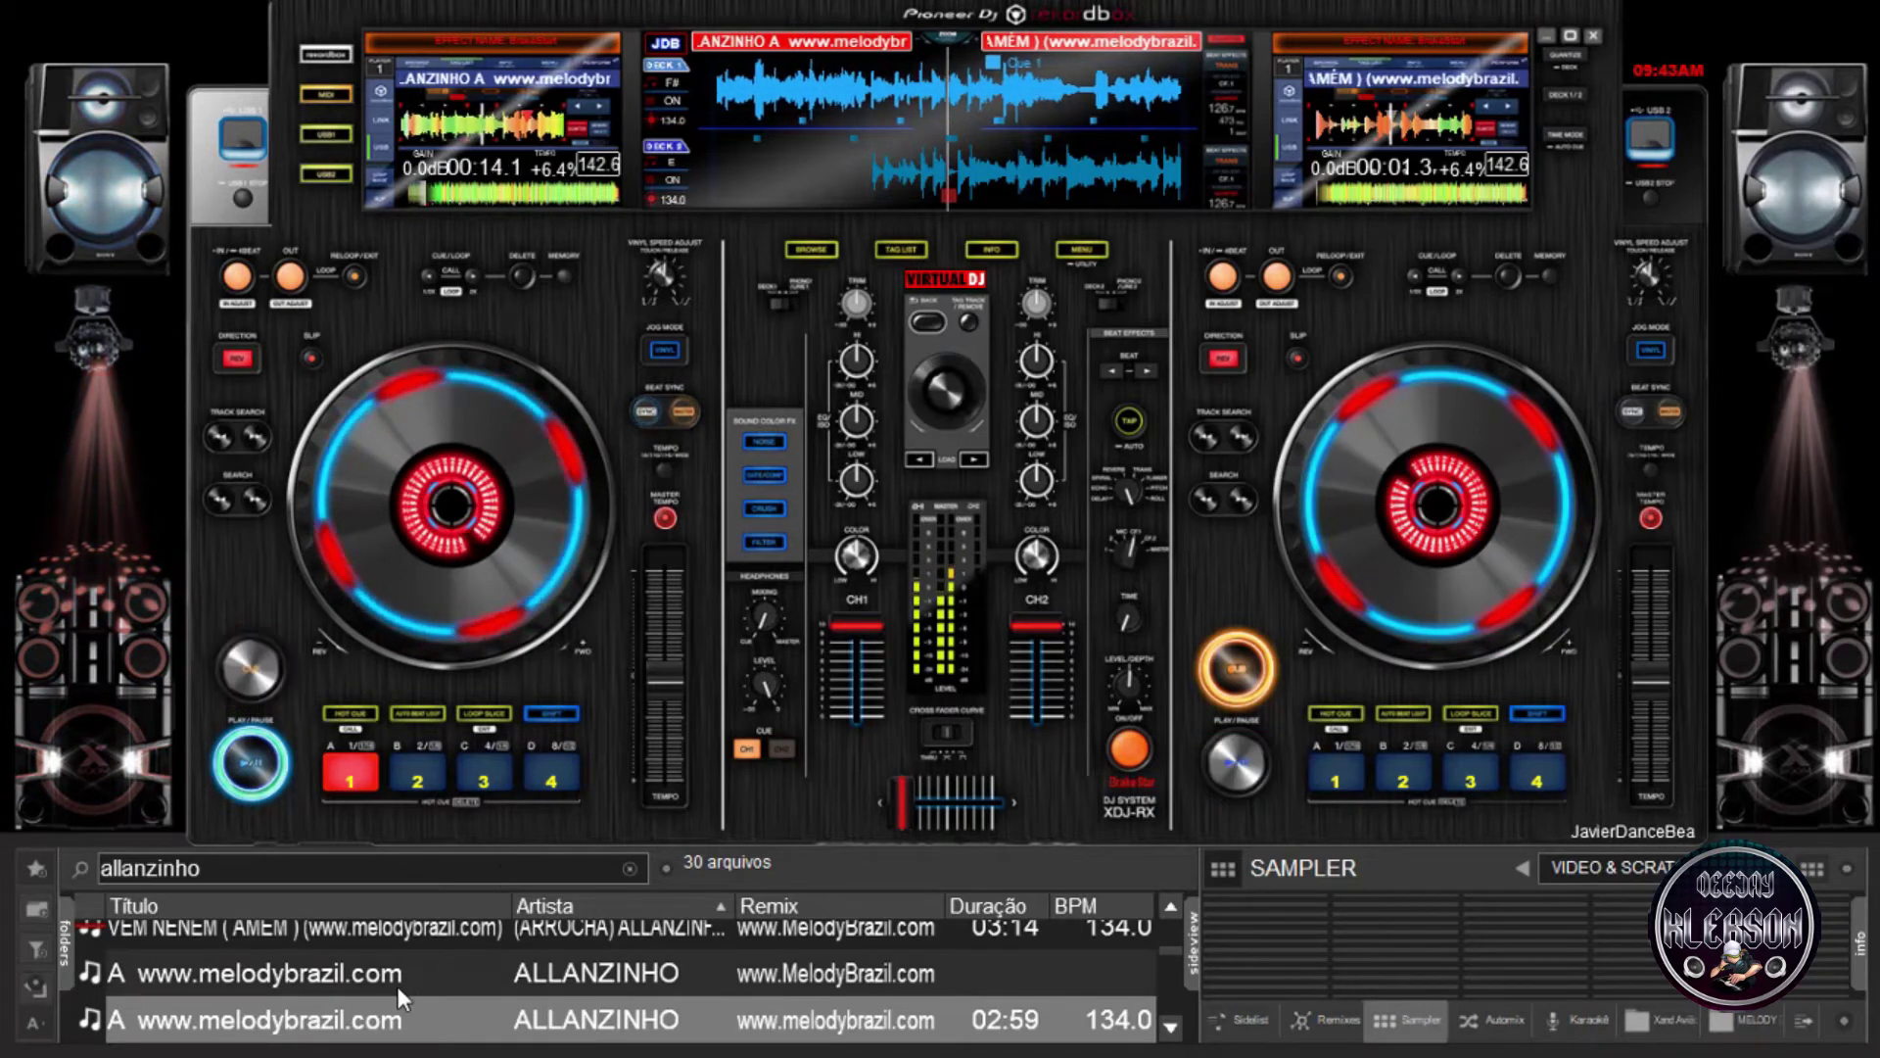
scroll(398, 985, down, 1)
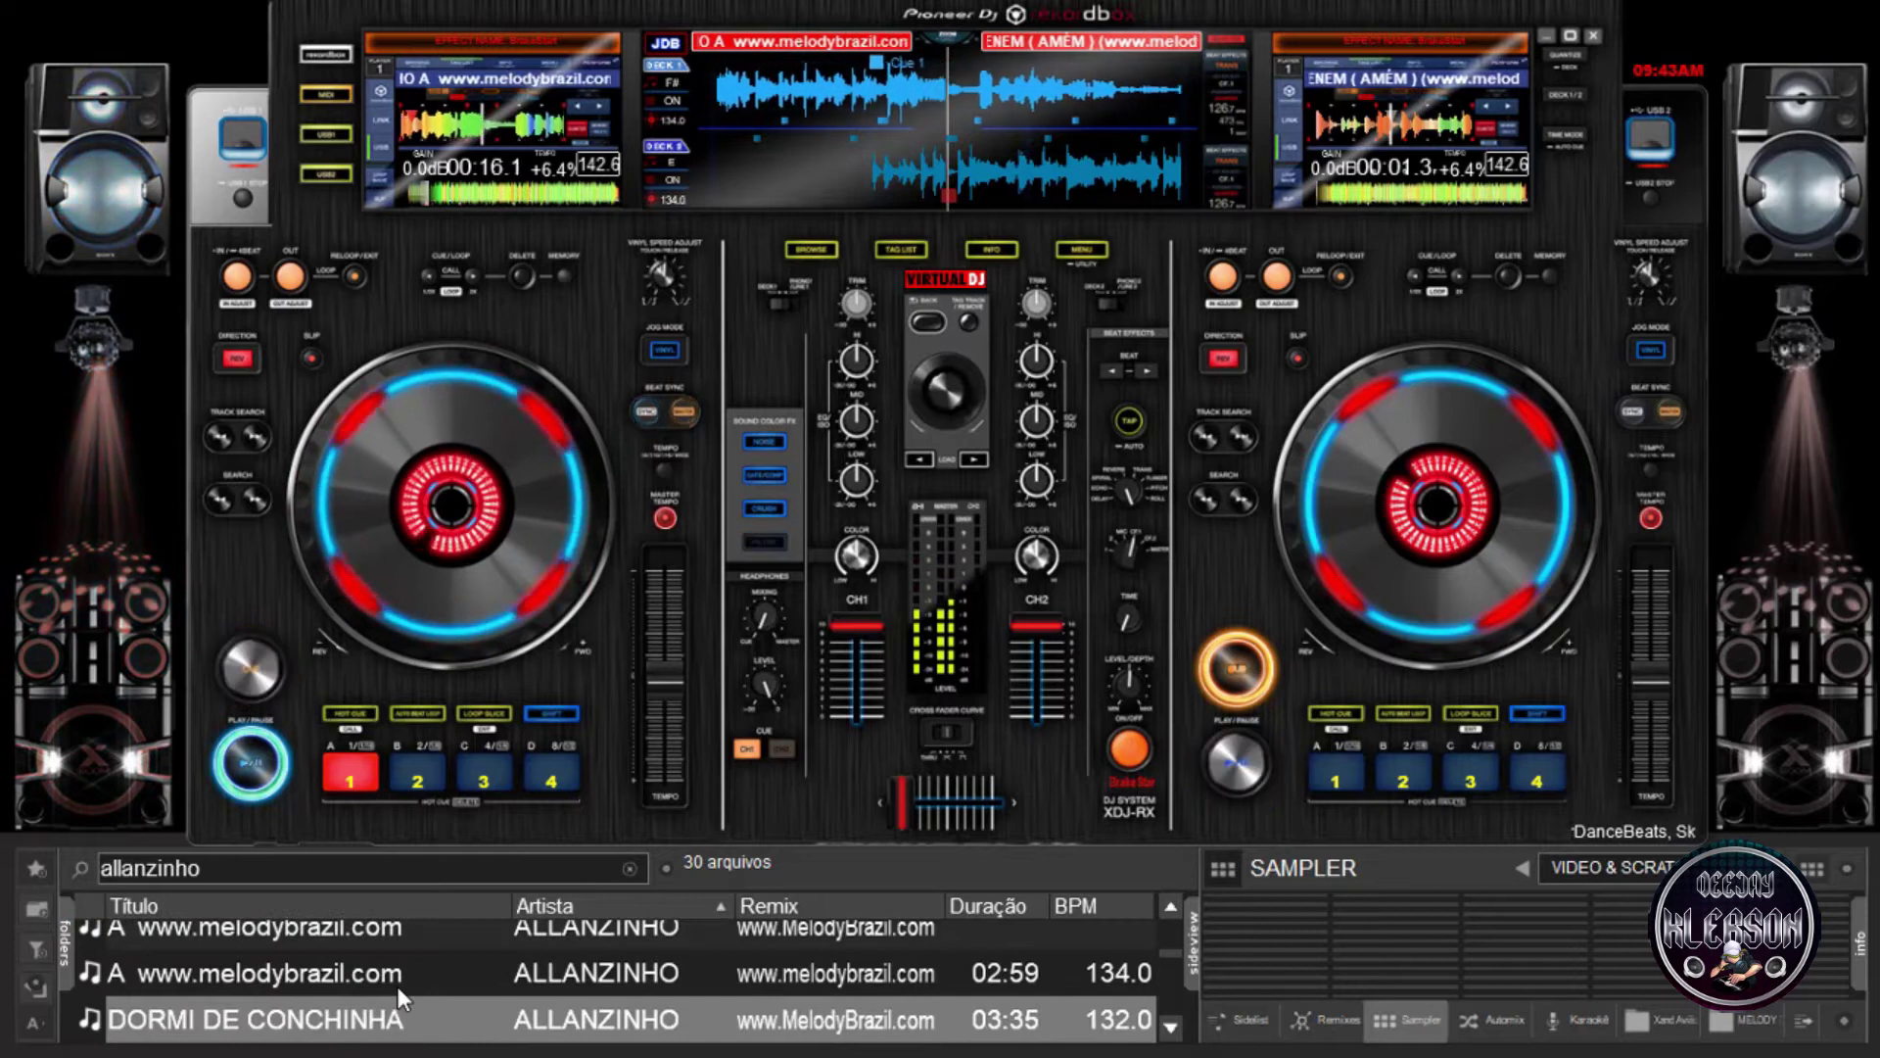
key(ctrl+Right)
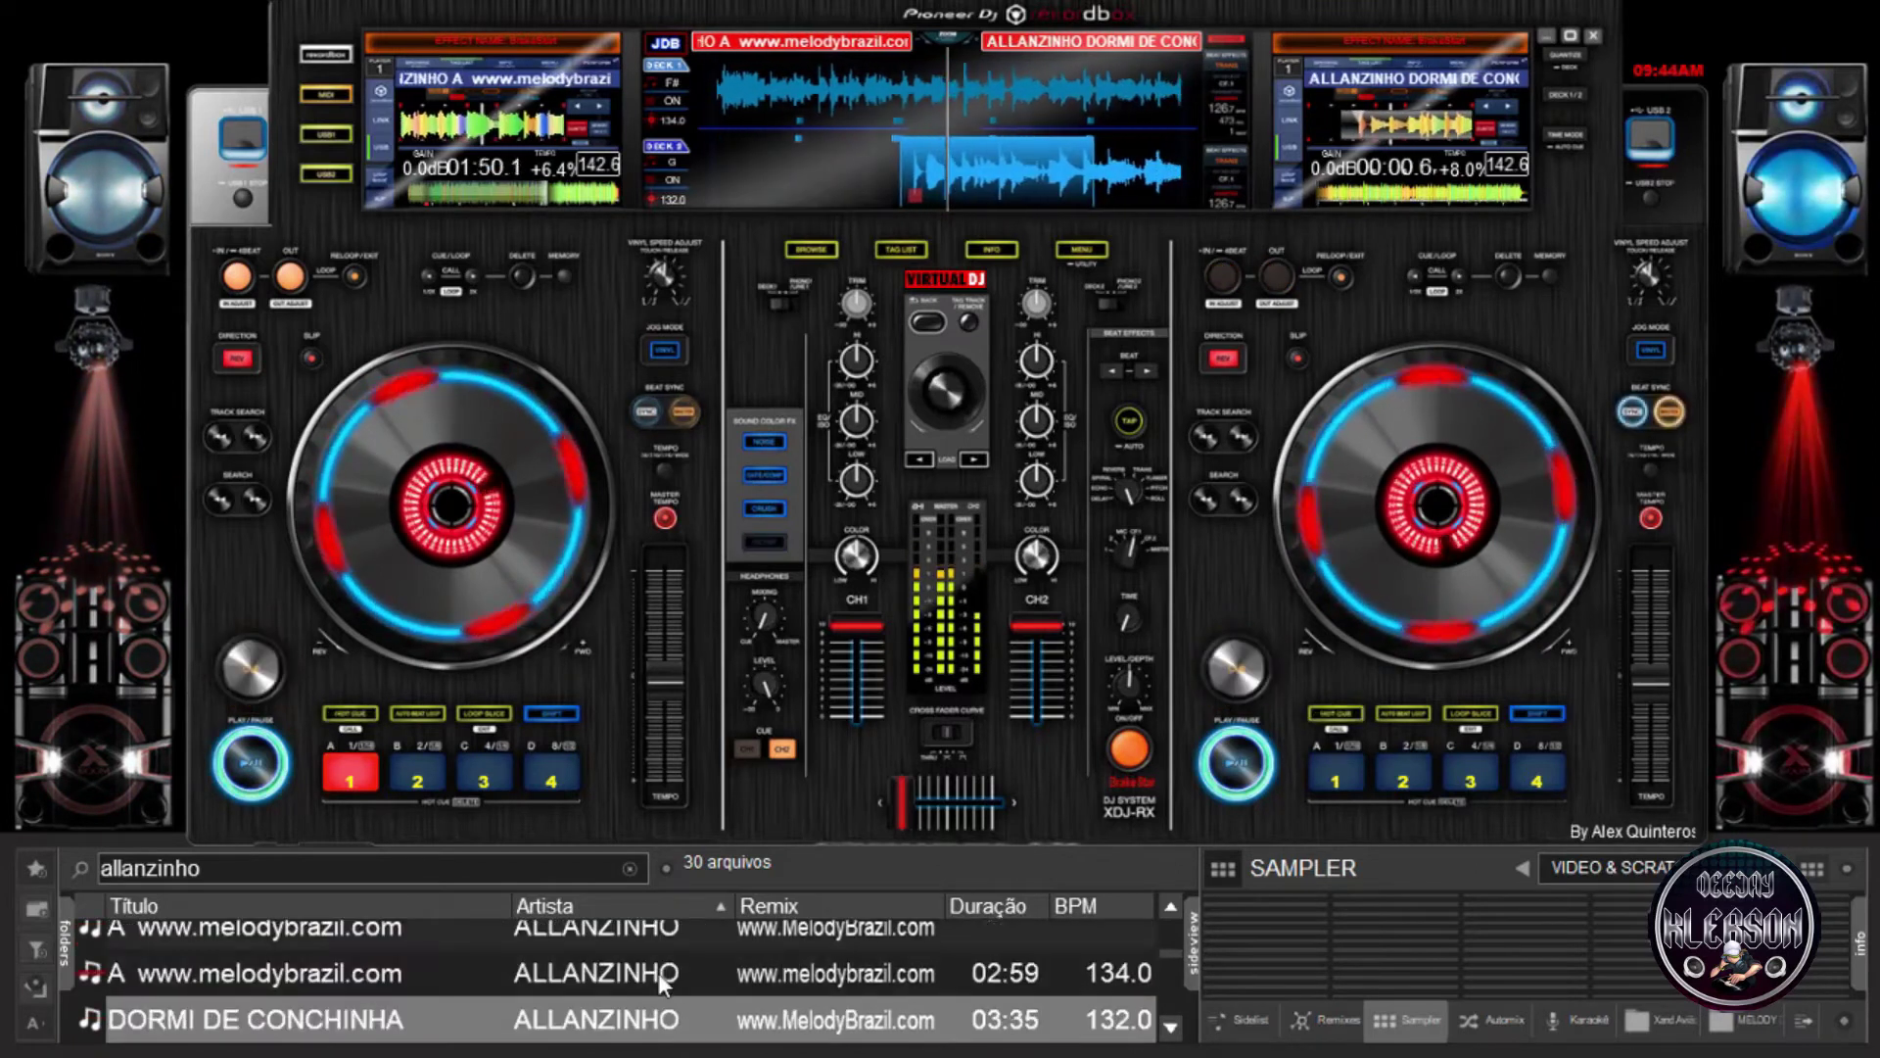
Load the 02:59 ESCOLHA ERRADA by ALLANZINHO onto deck 1 and position its waveform at the first beat.
click(659, 973)
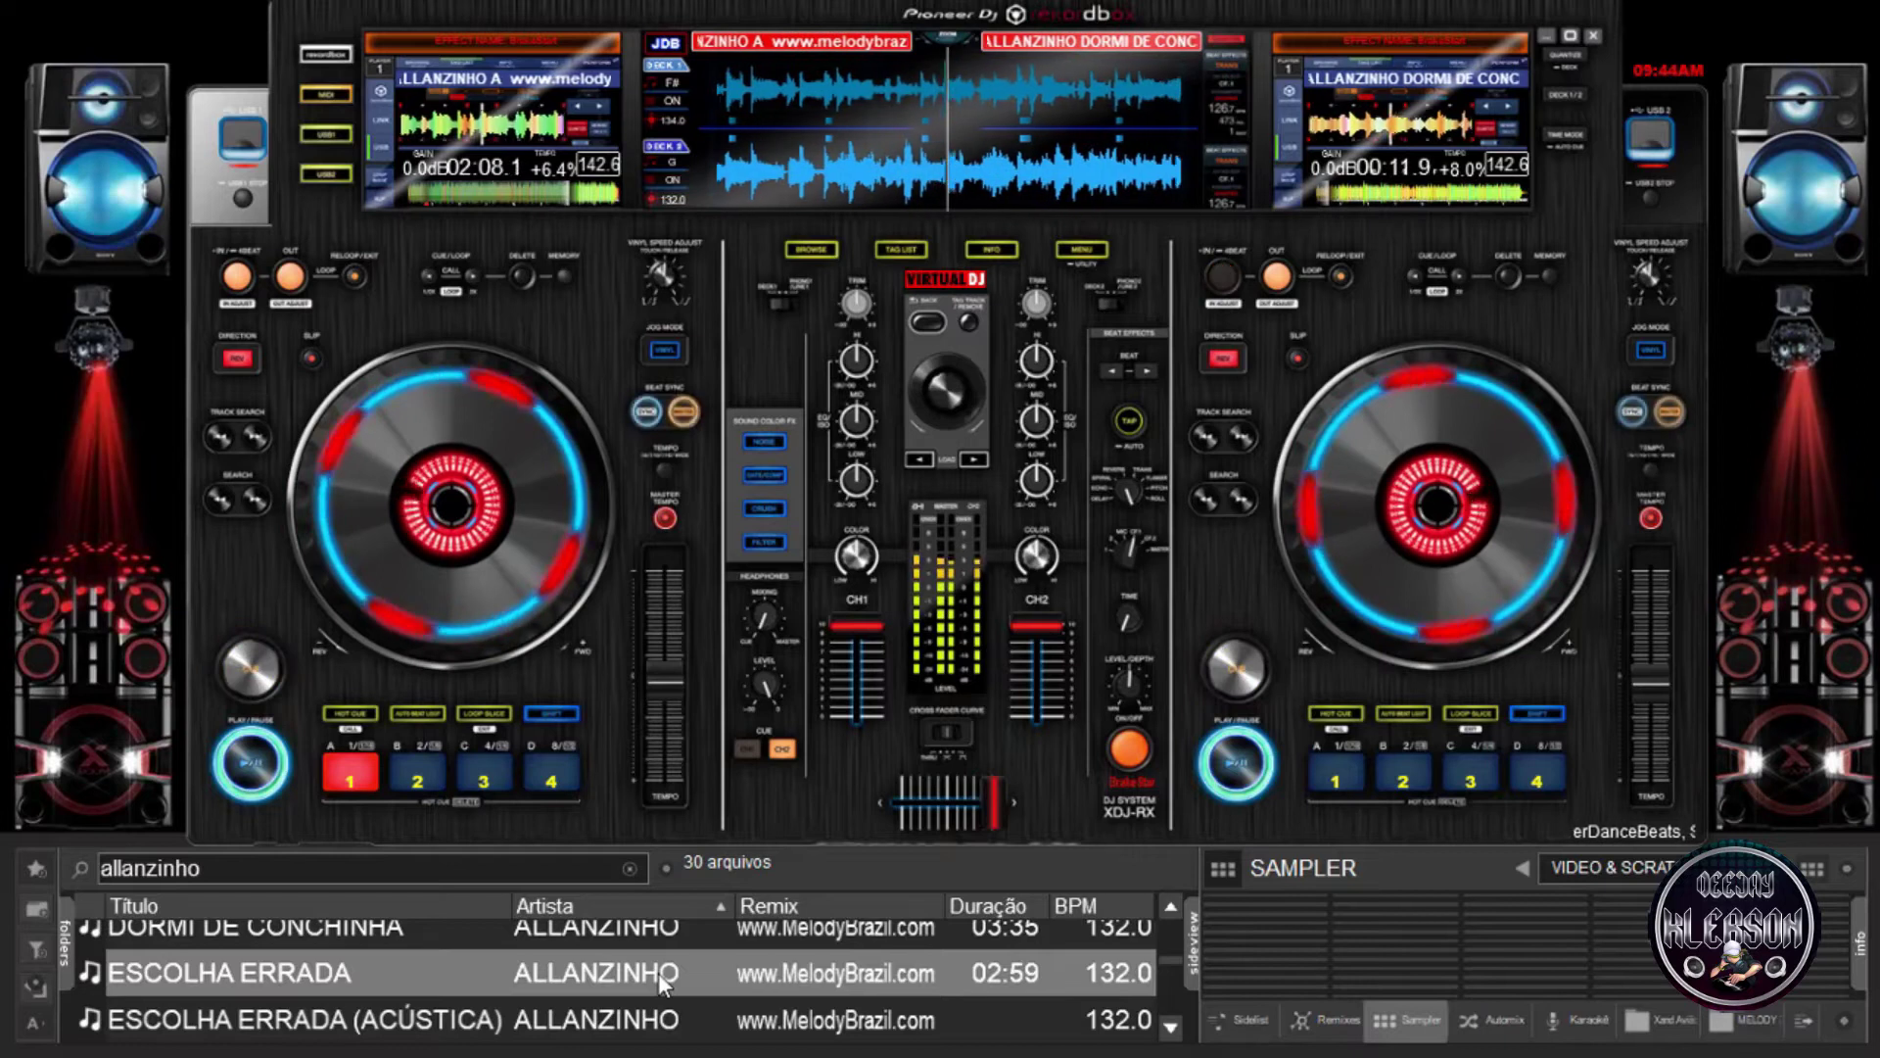
double_click(658, 972)
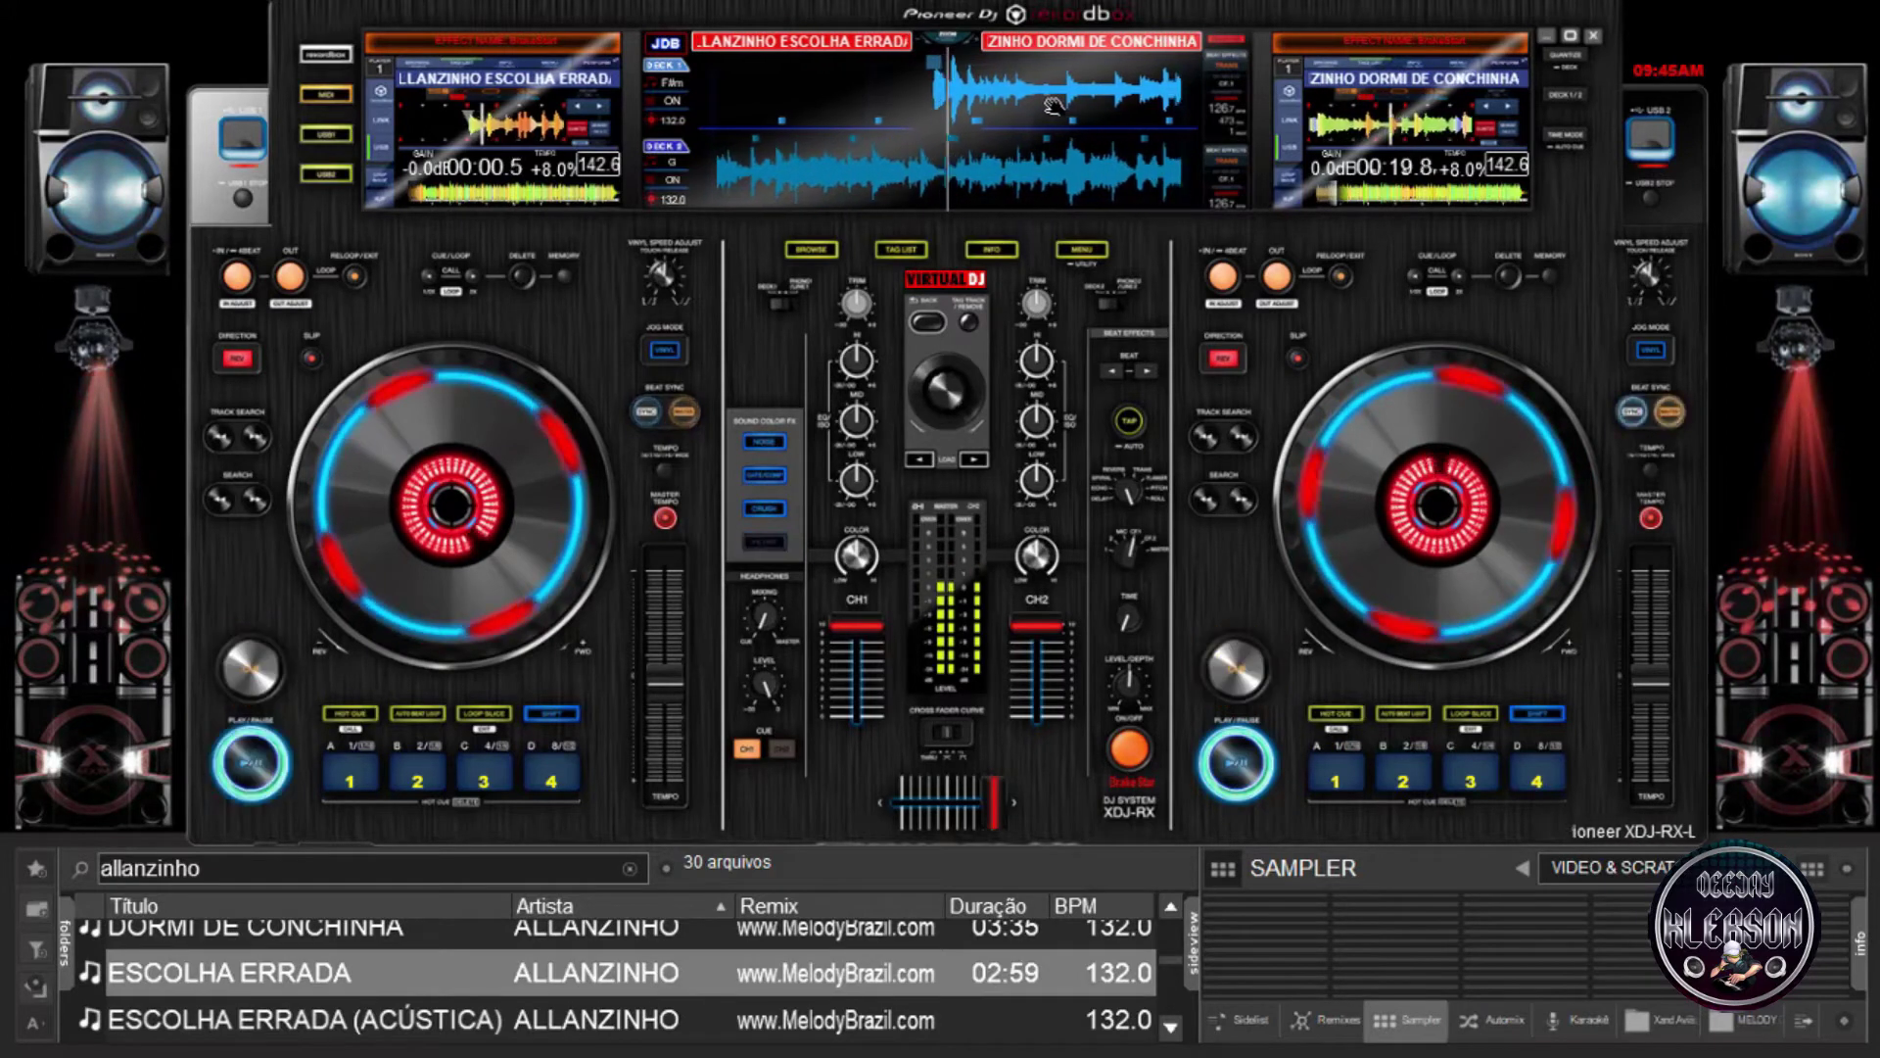
drag(1071, 105, 1030, 107)
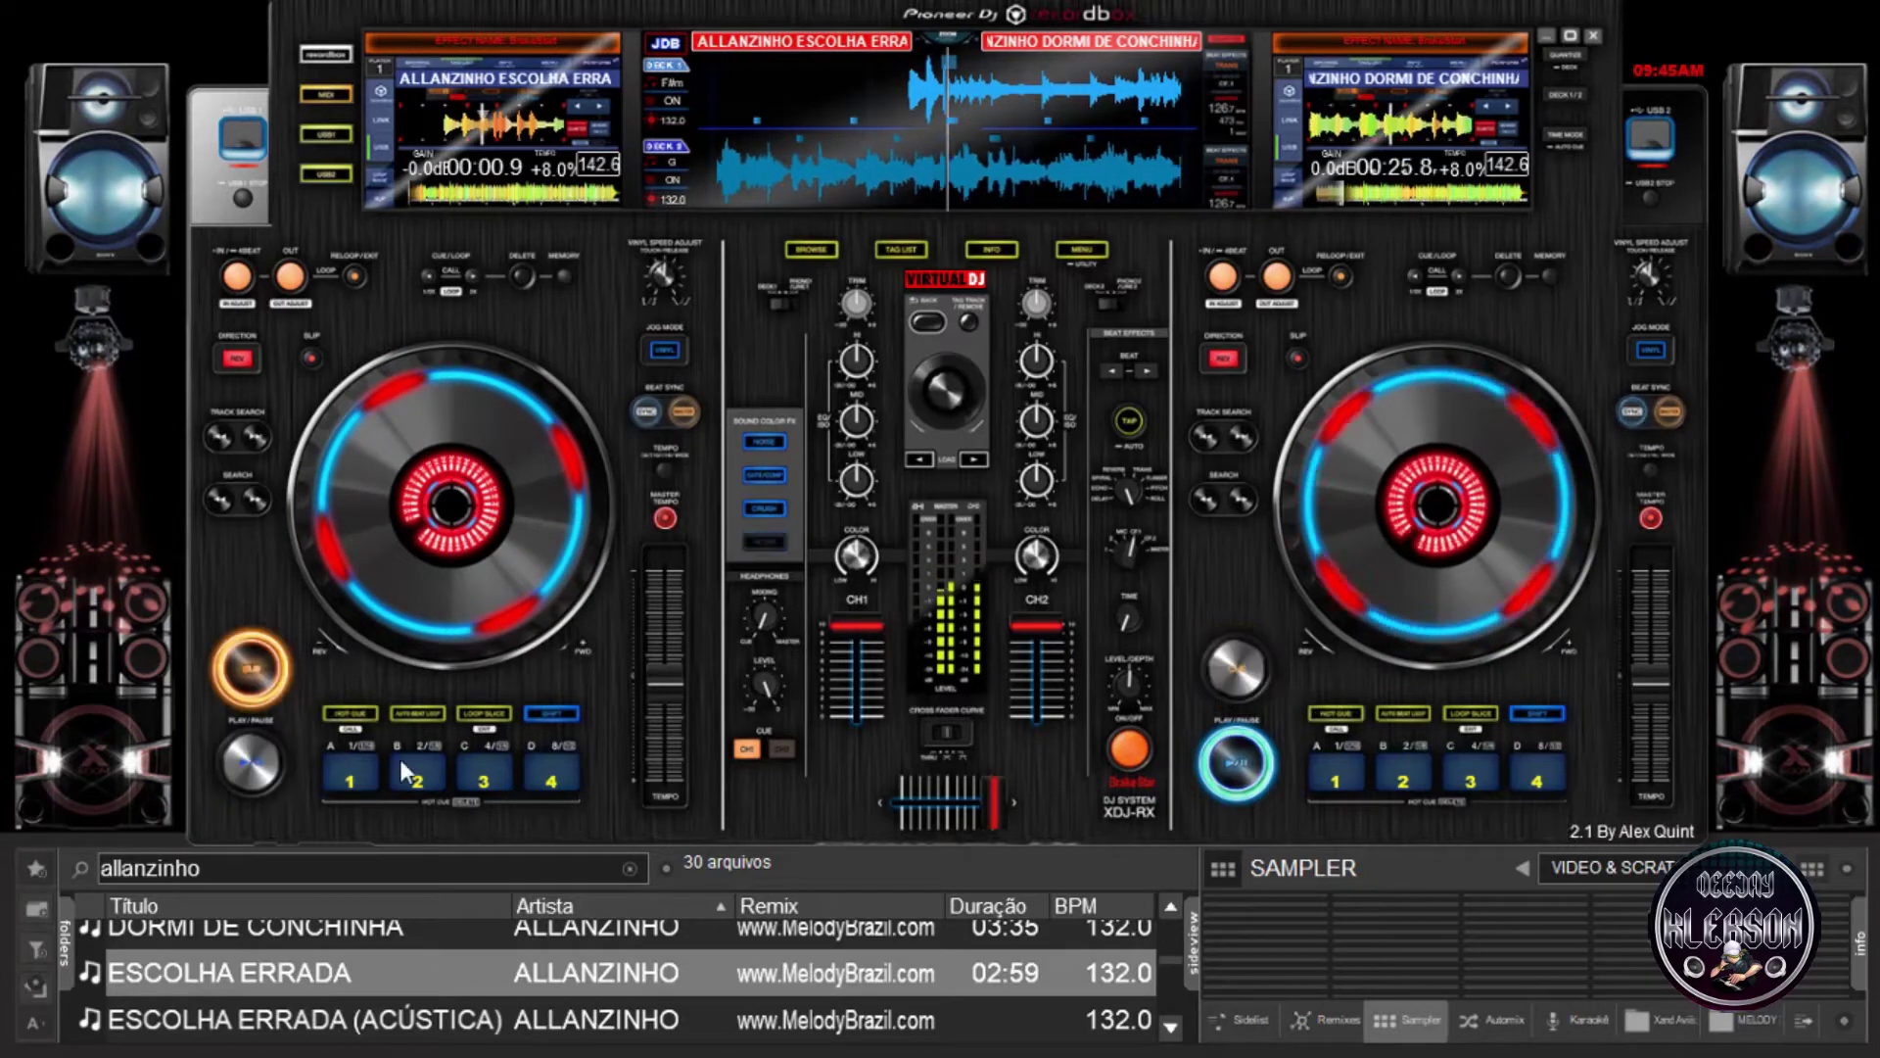
Select the 03:06 FAKE NEWS track by ALLANZINHO and hide the sideview so the song list spans the full width.
scroll(307, 1021, down, 2)
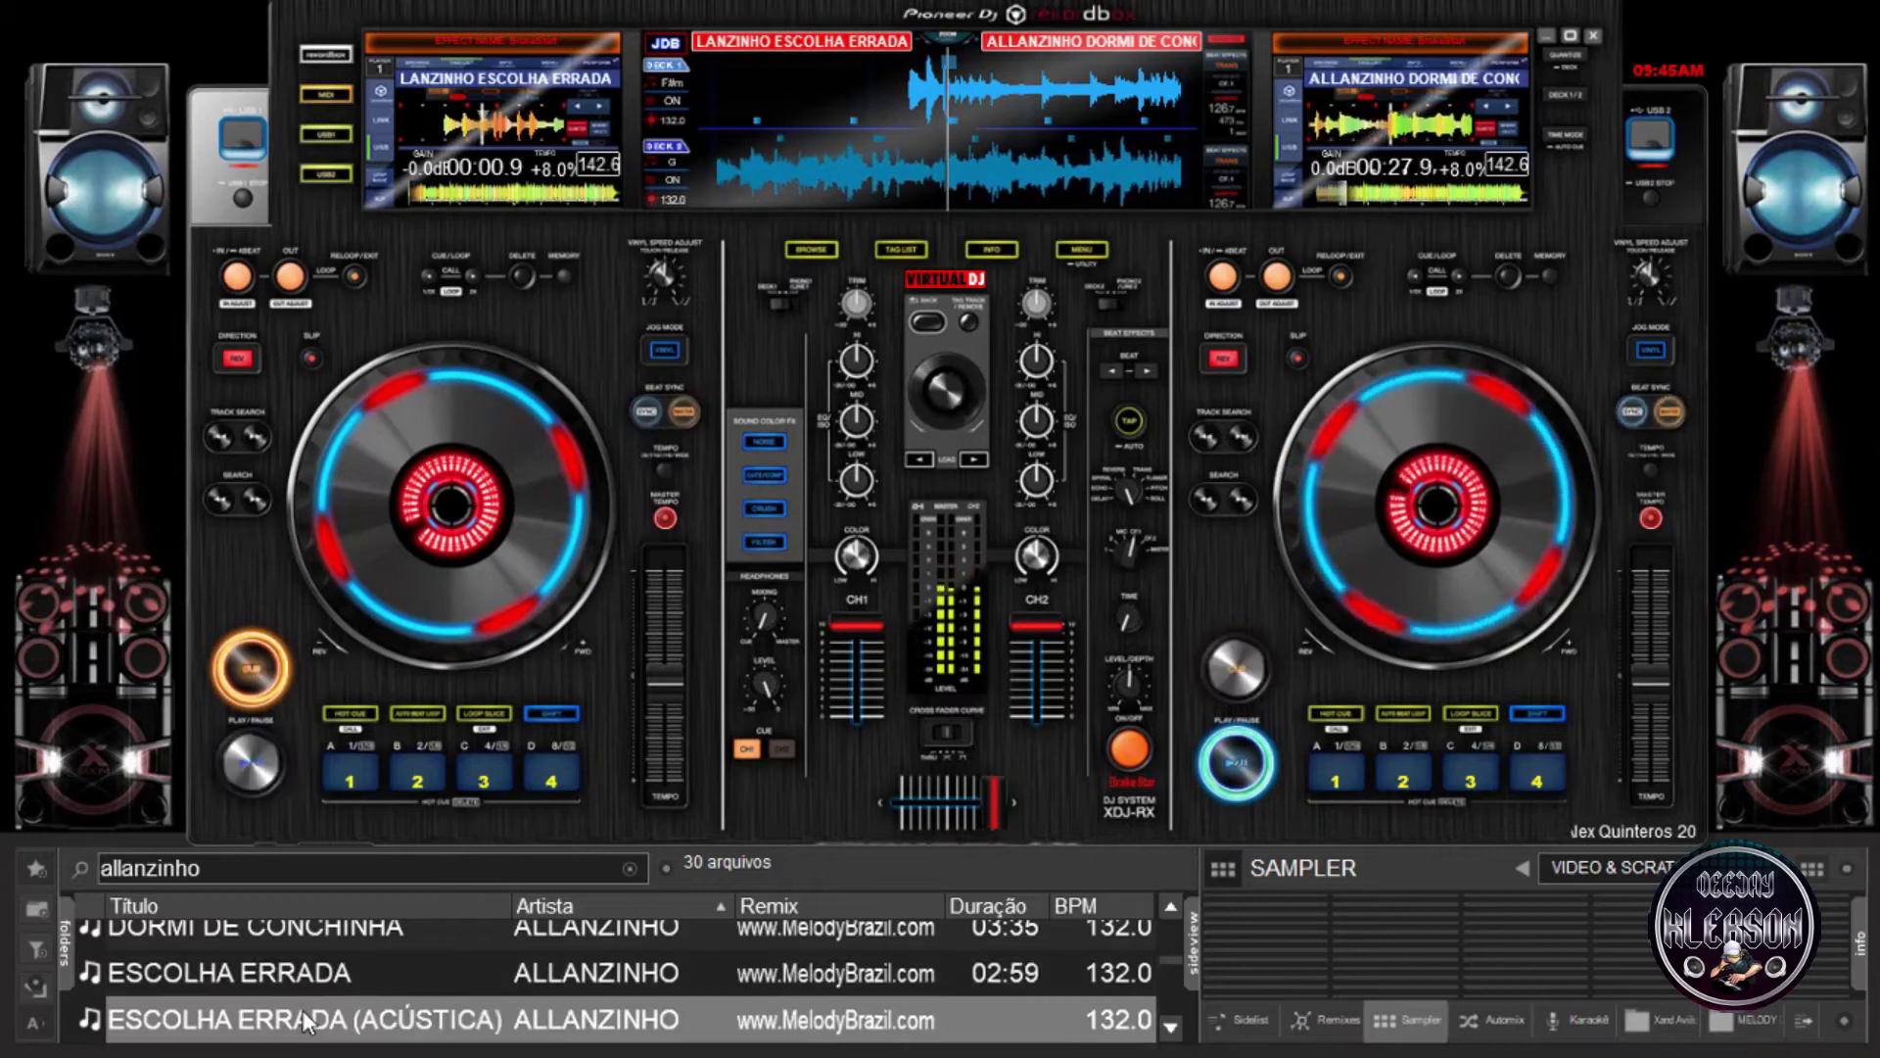
scroll(305, 1015, down, 1)
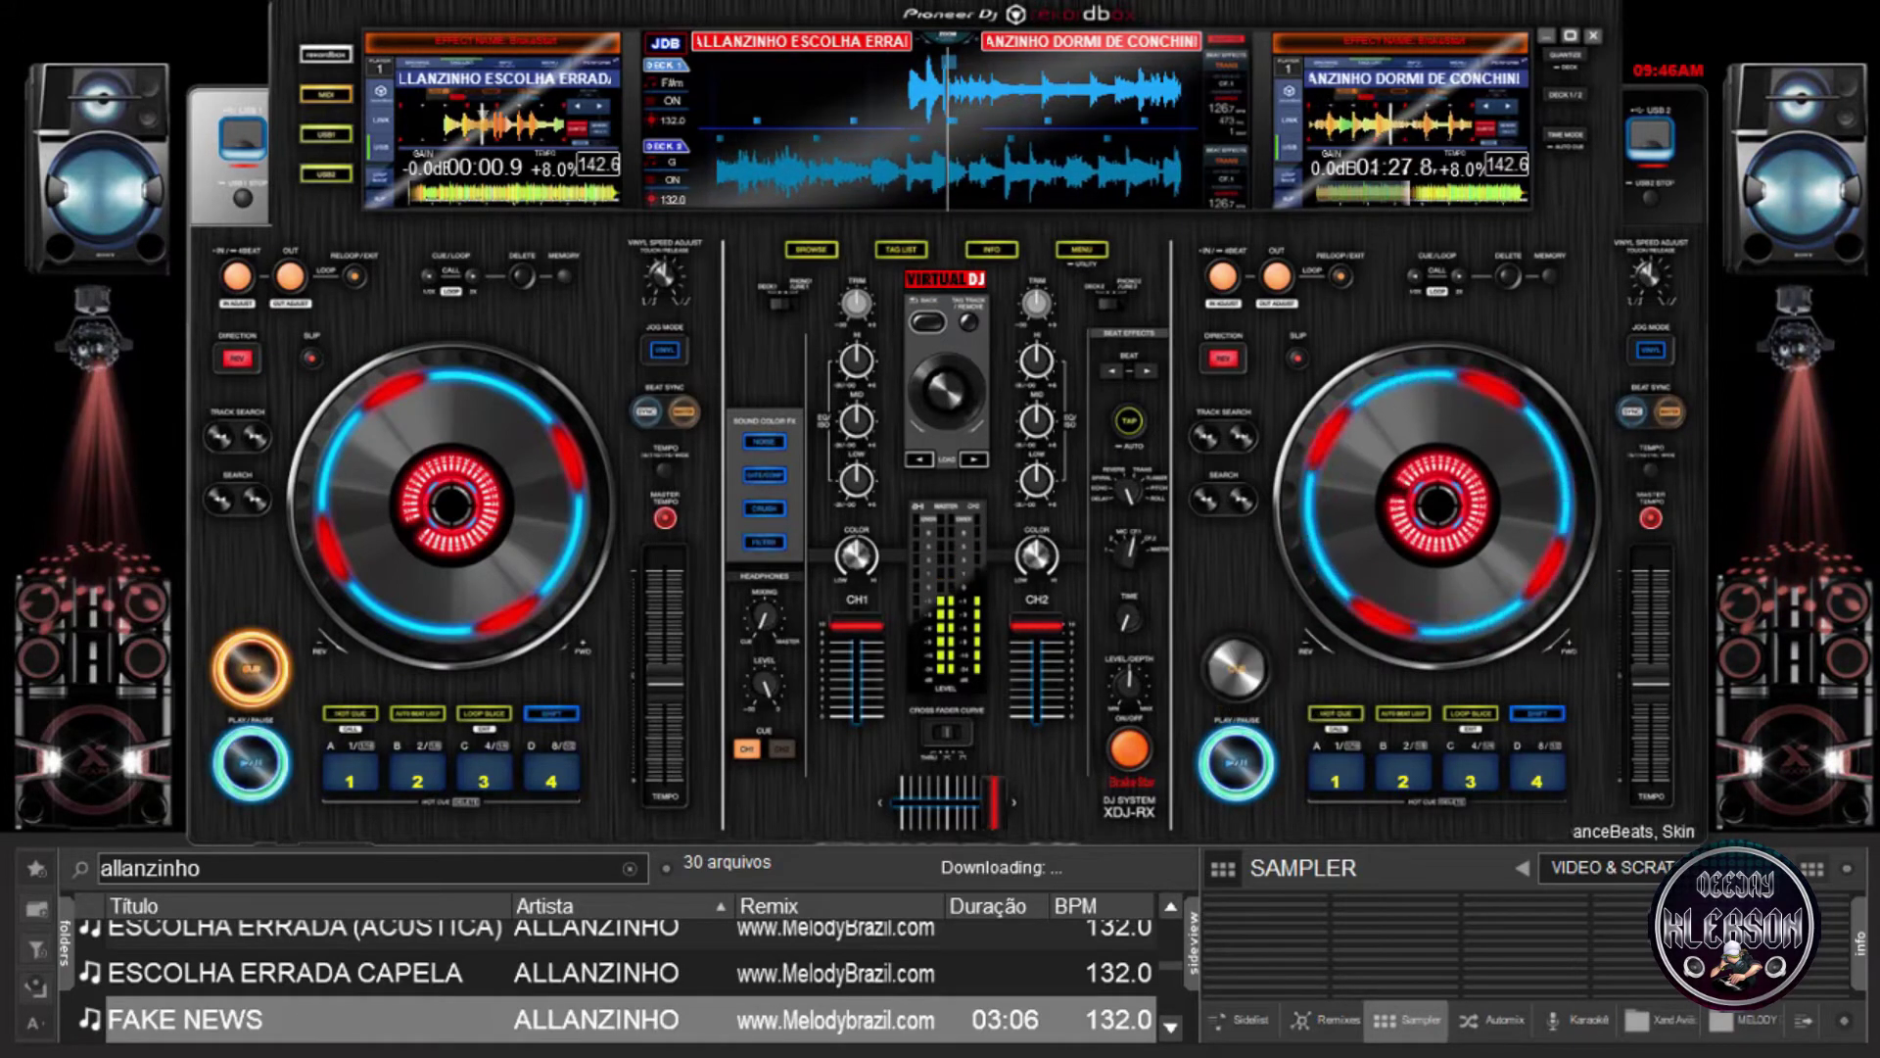
click(1191, 968)
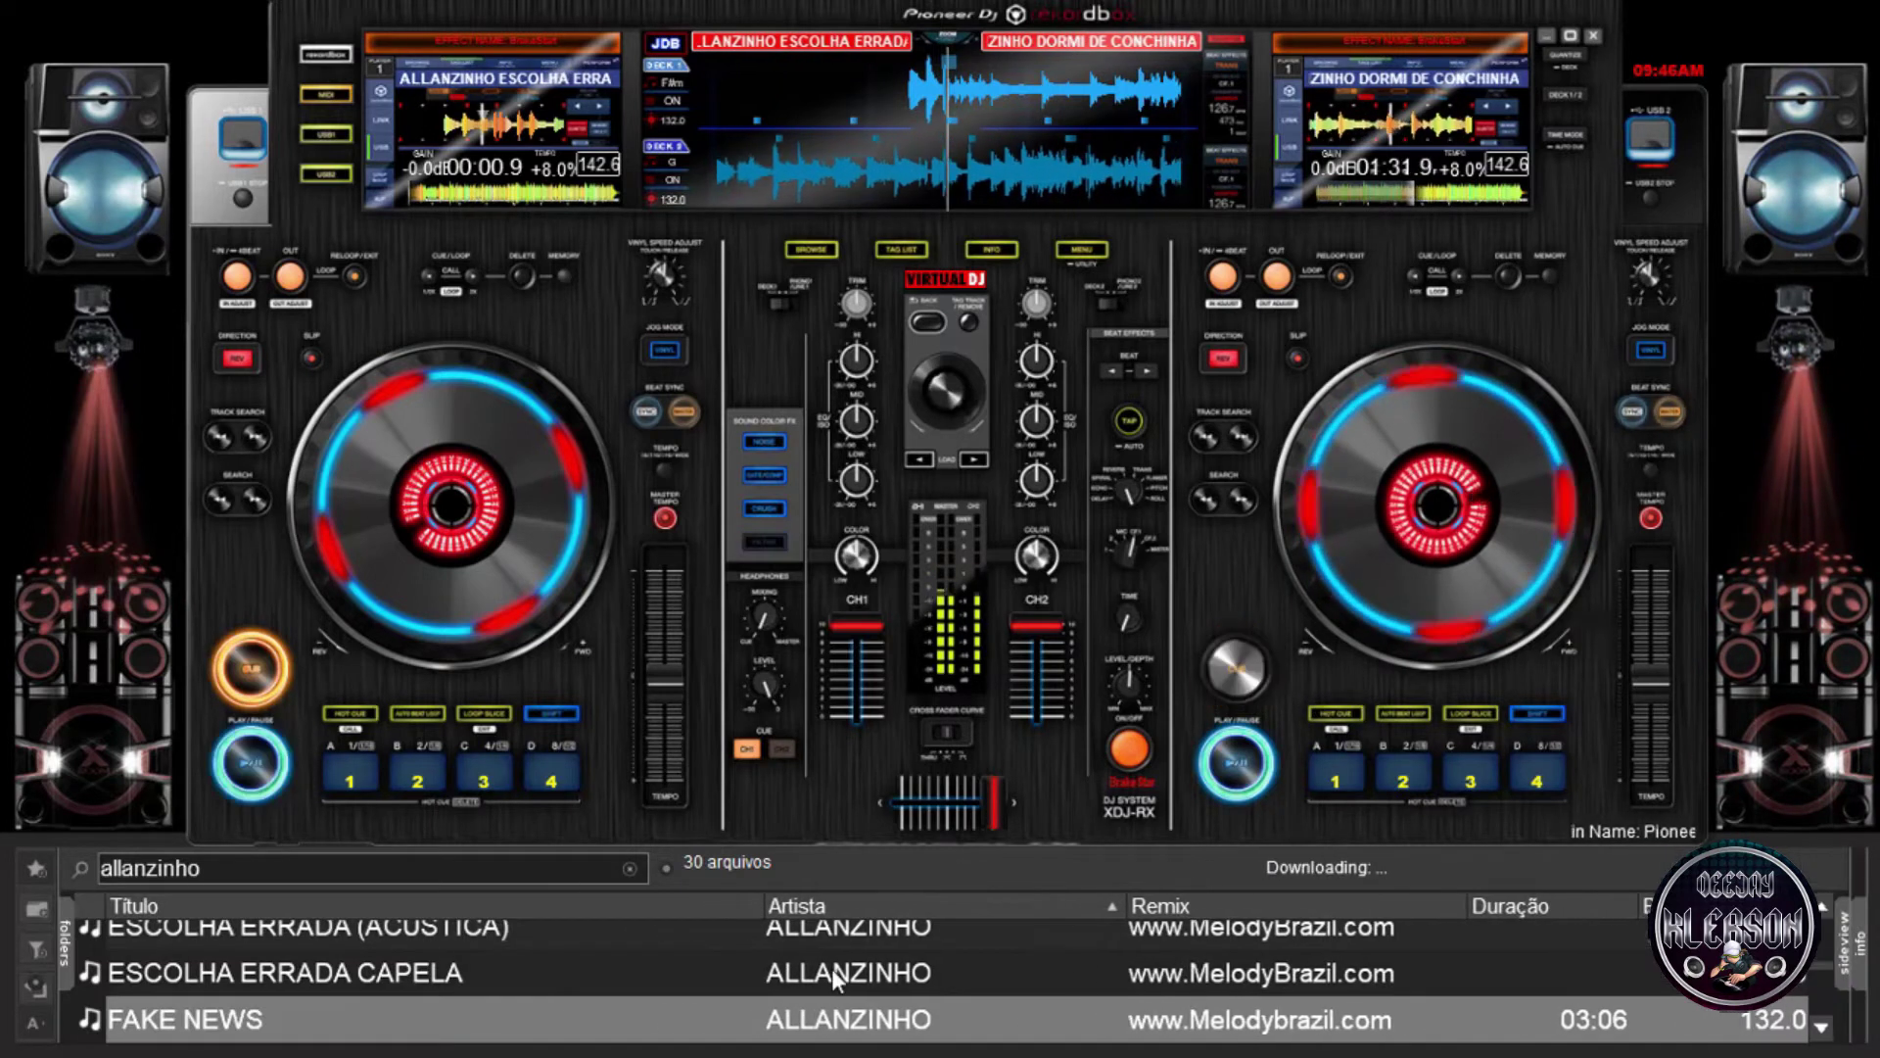
click(763, 973)
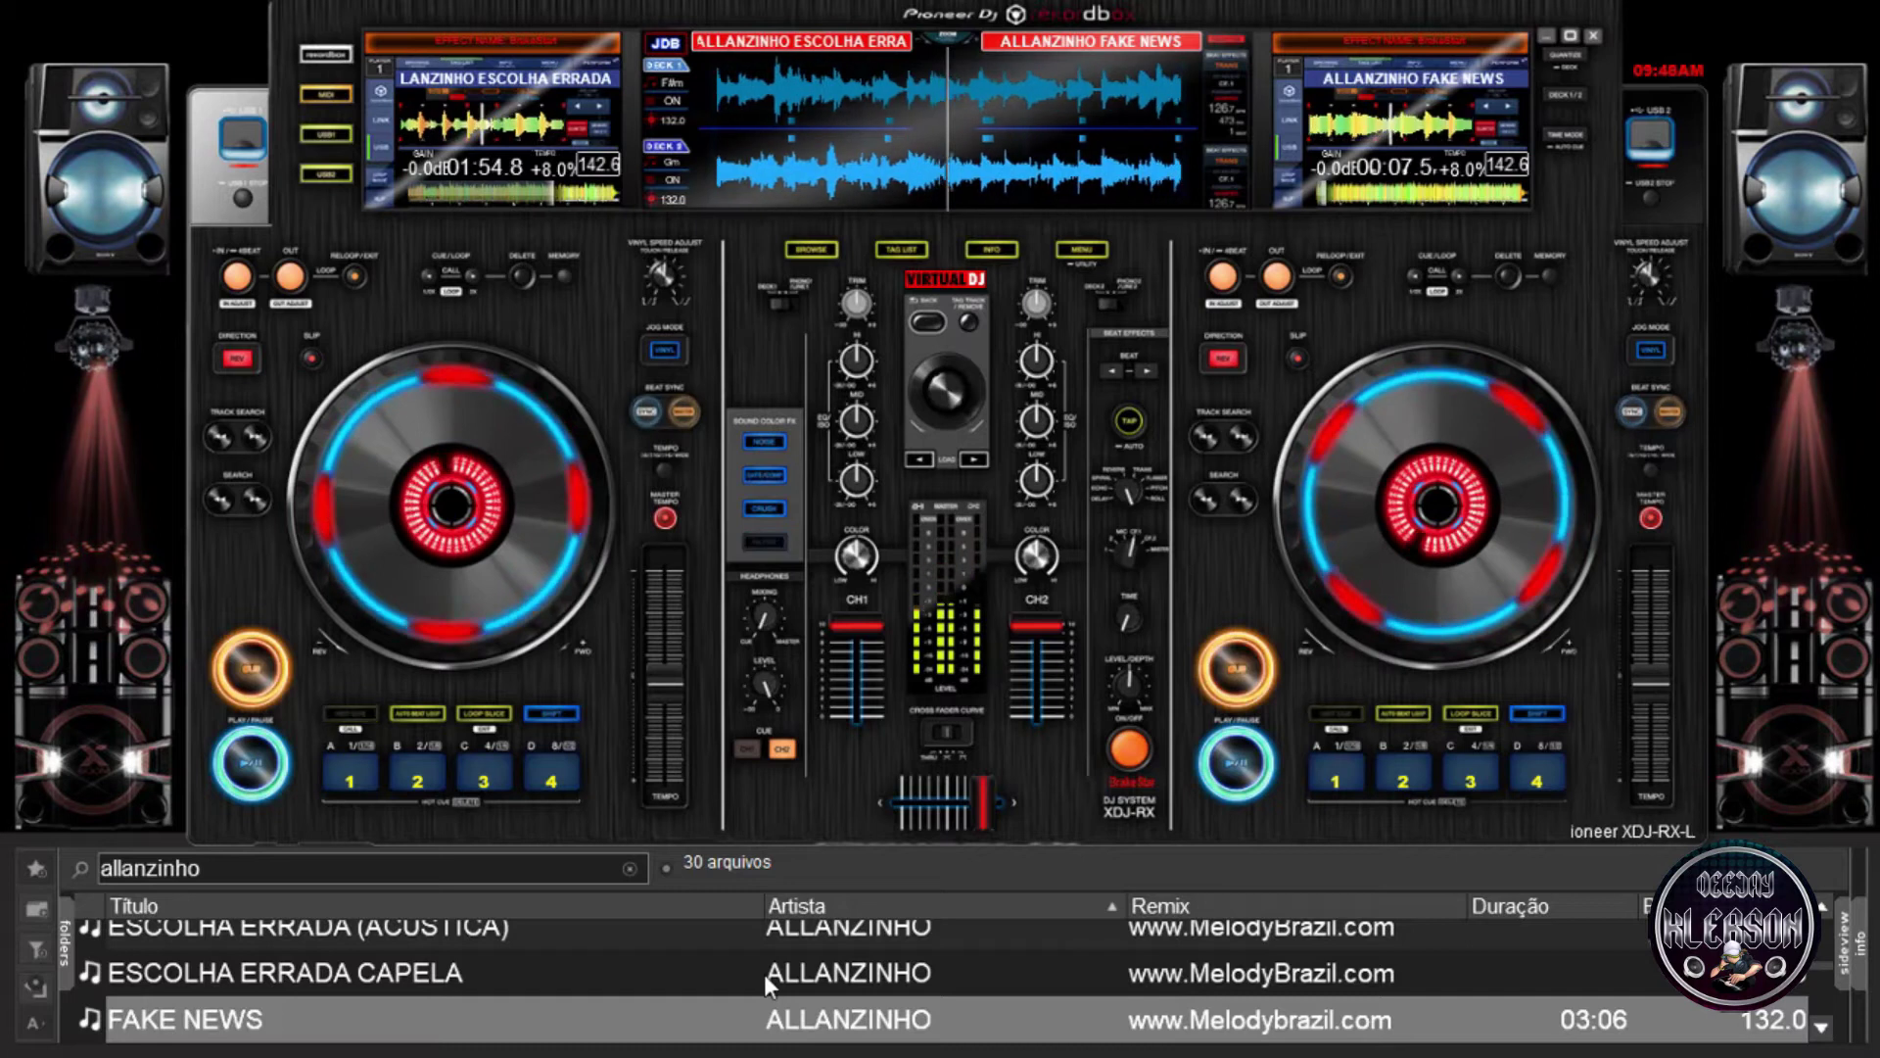
Load the 02:35 FURANDO SINAL by ALLANZINHO onto deck 1 and cue it at about 00:06.
key(Down)
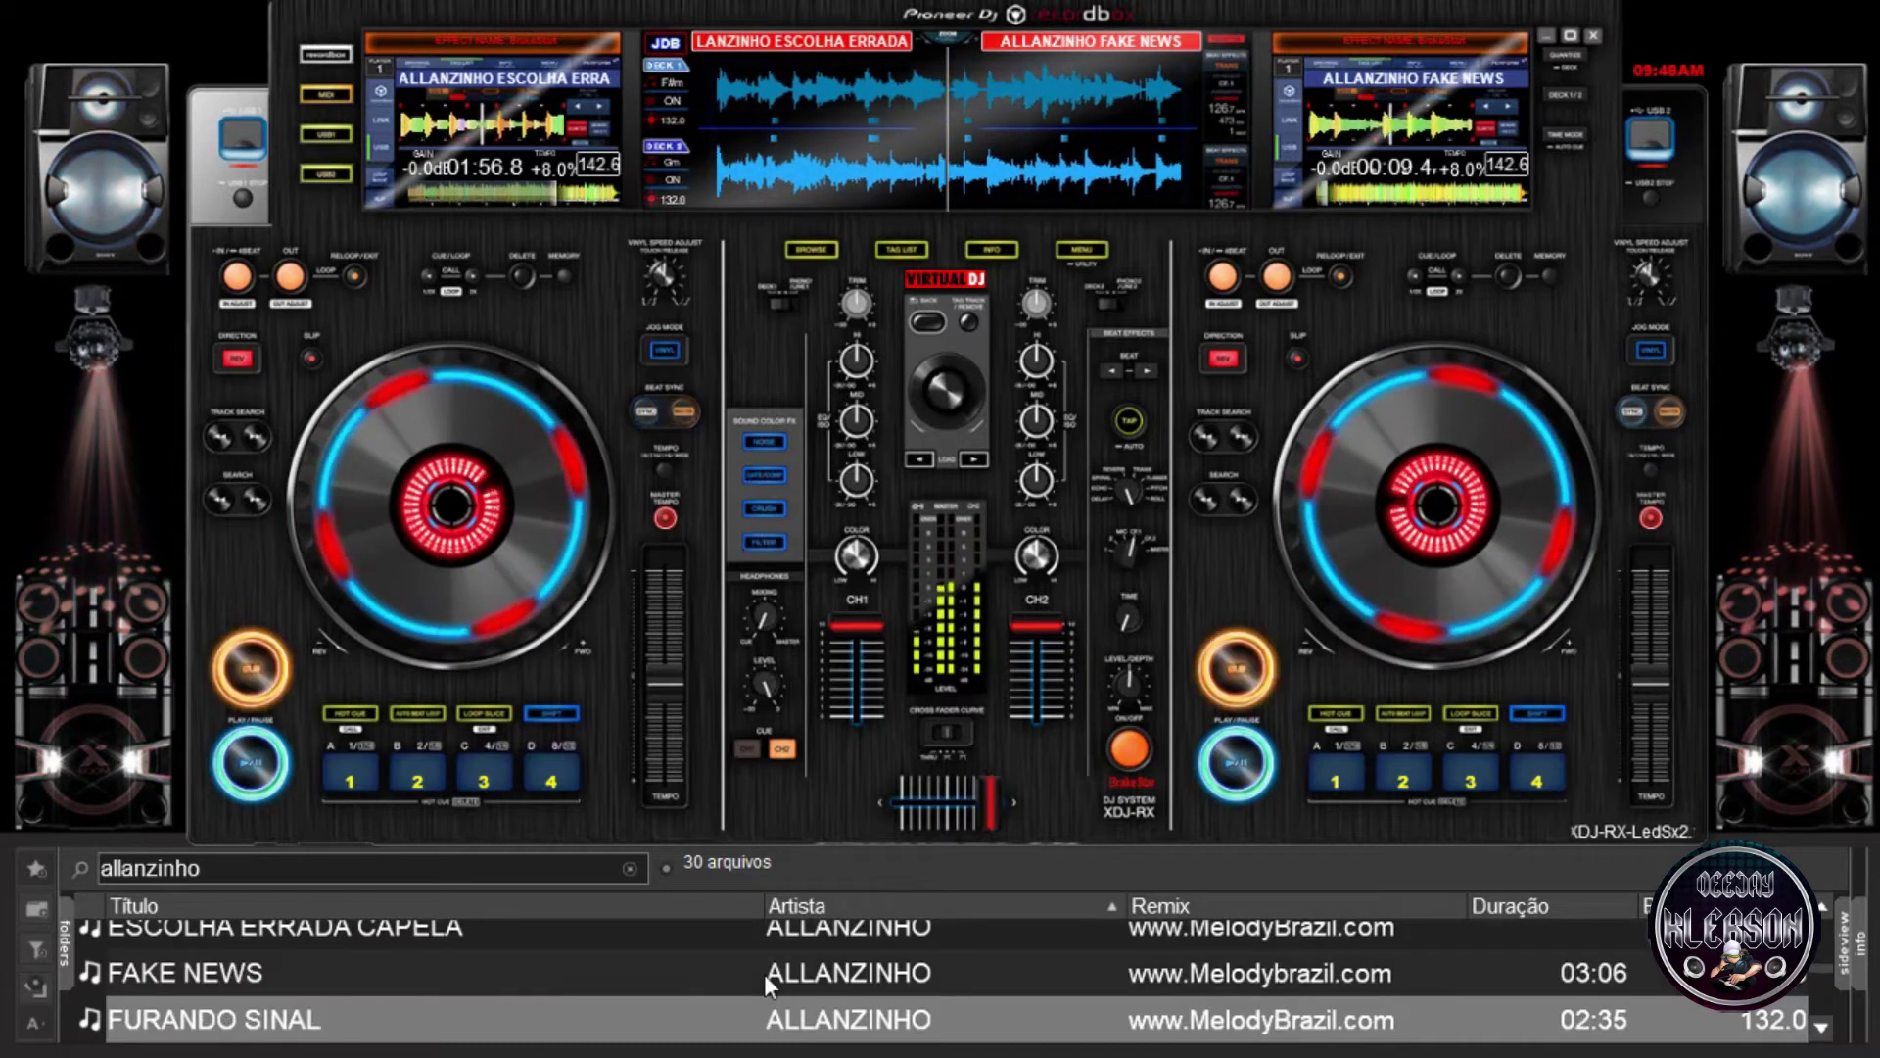
key(Down)
key(Up)
key(Return)
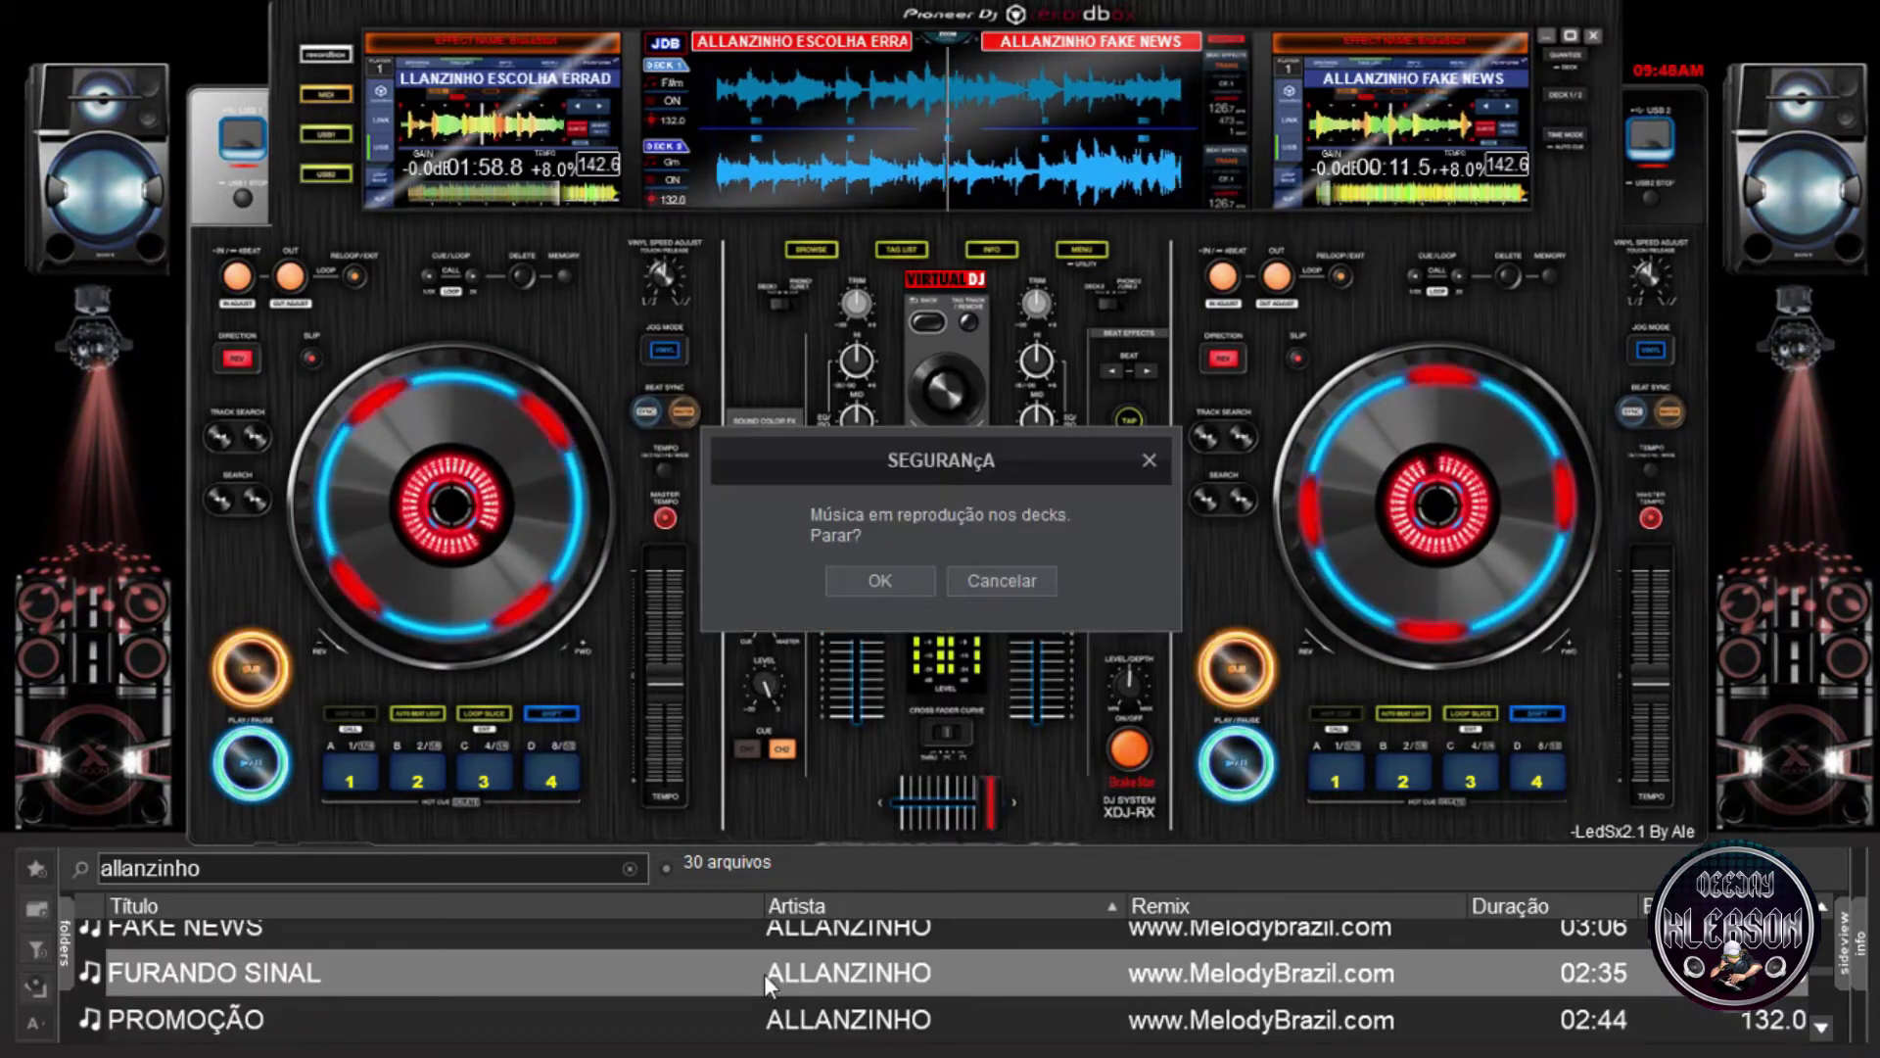
key(Return)
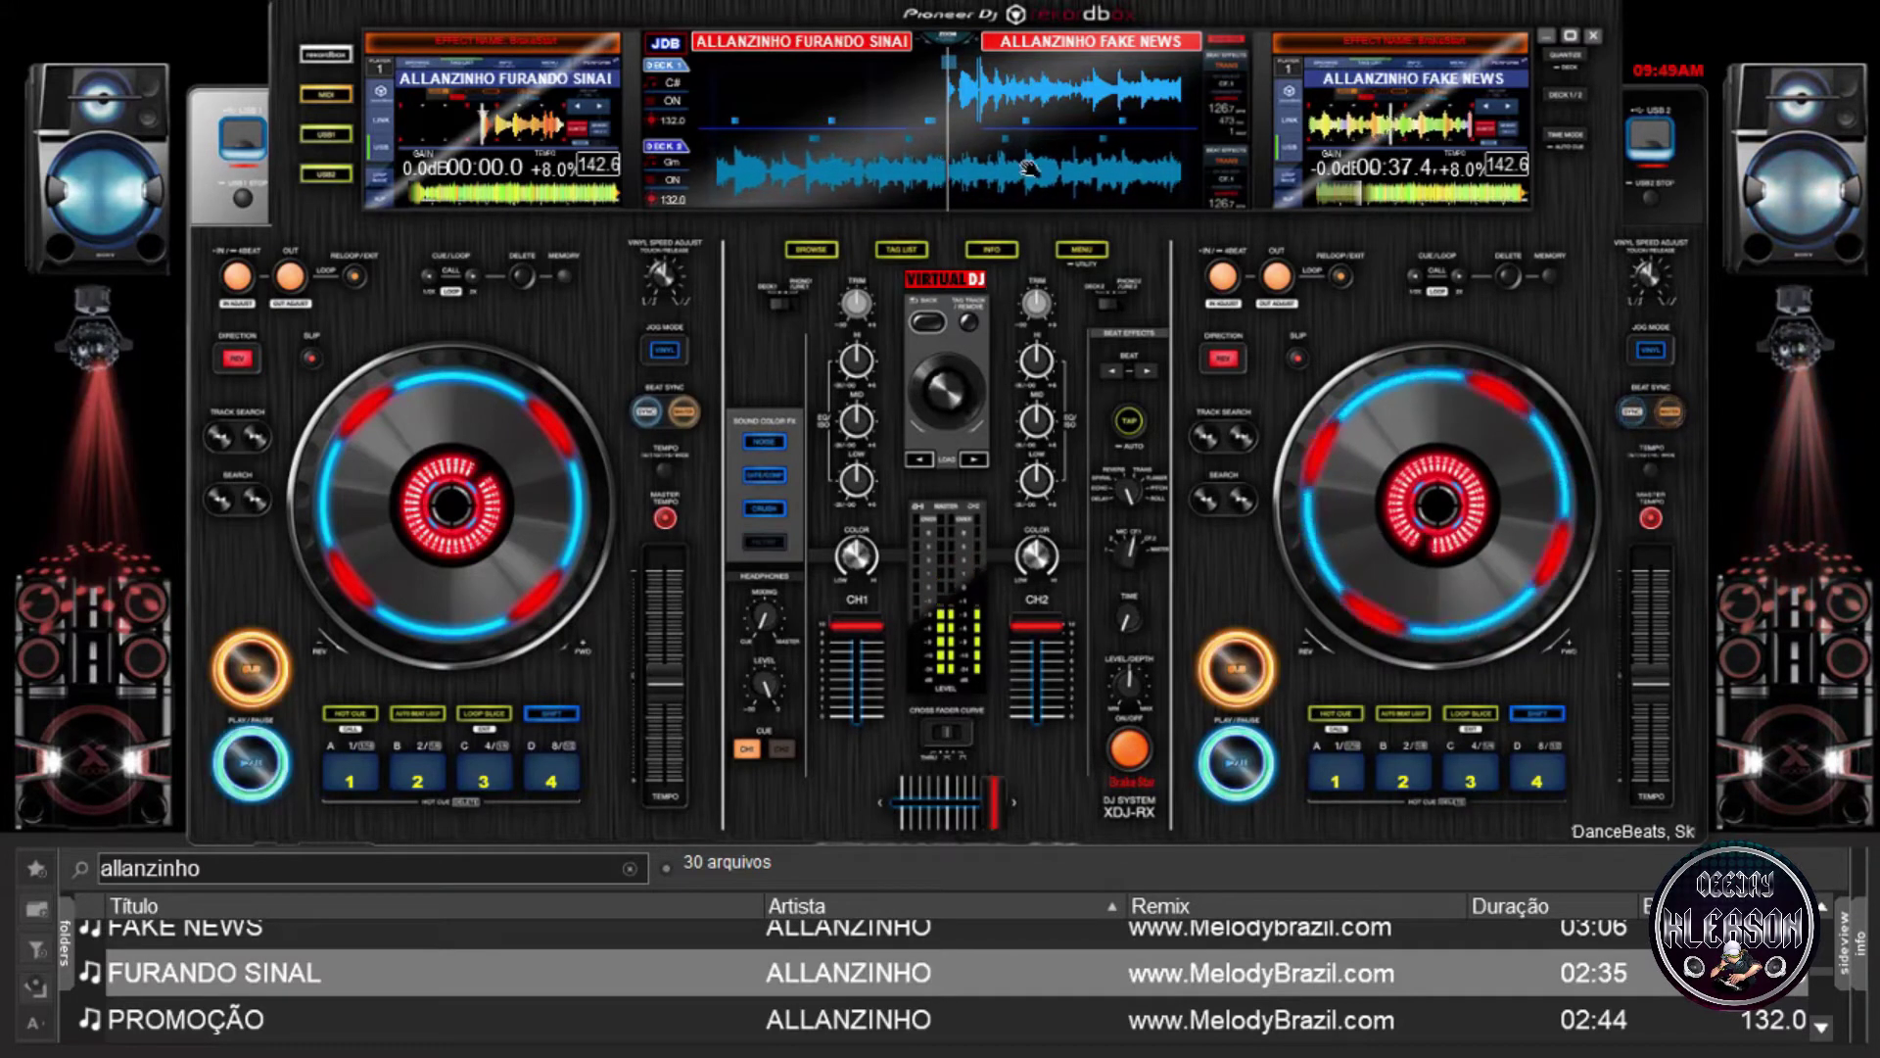
key(space)
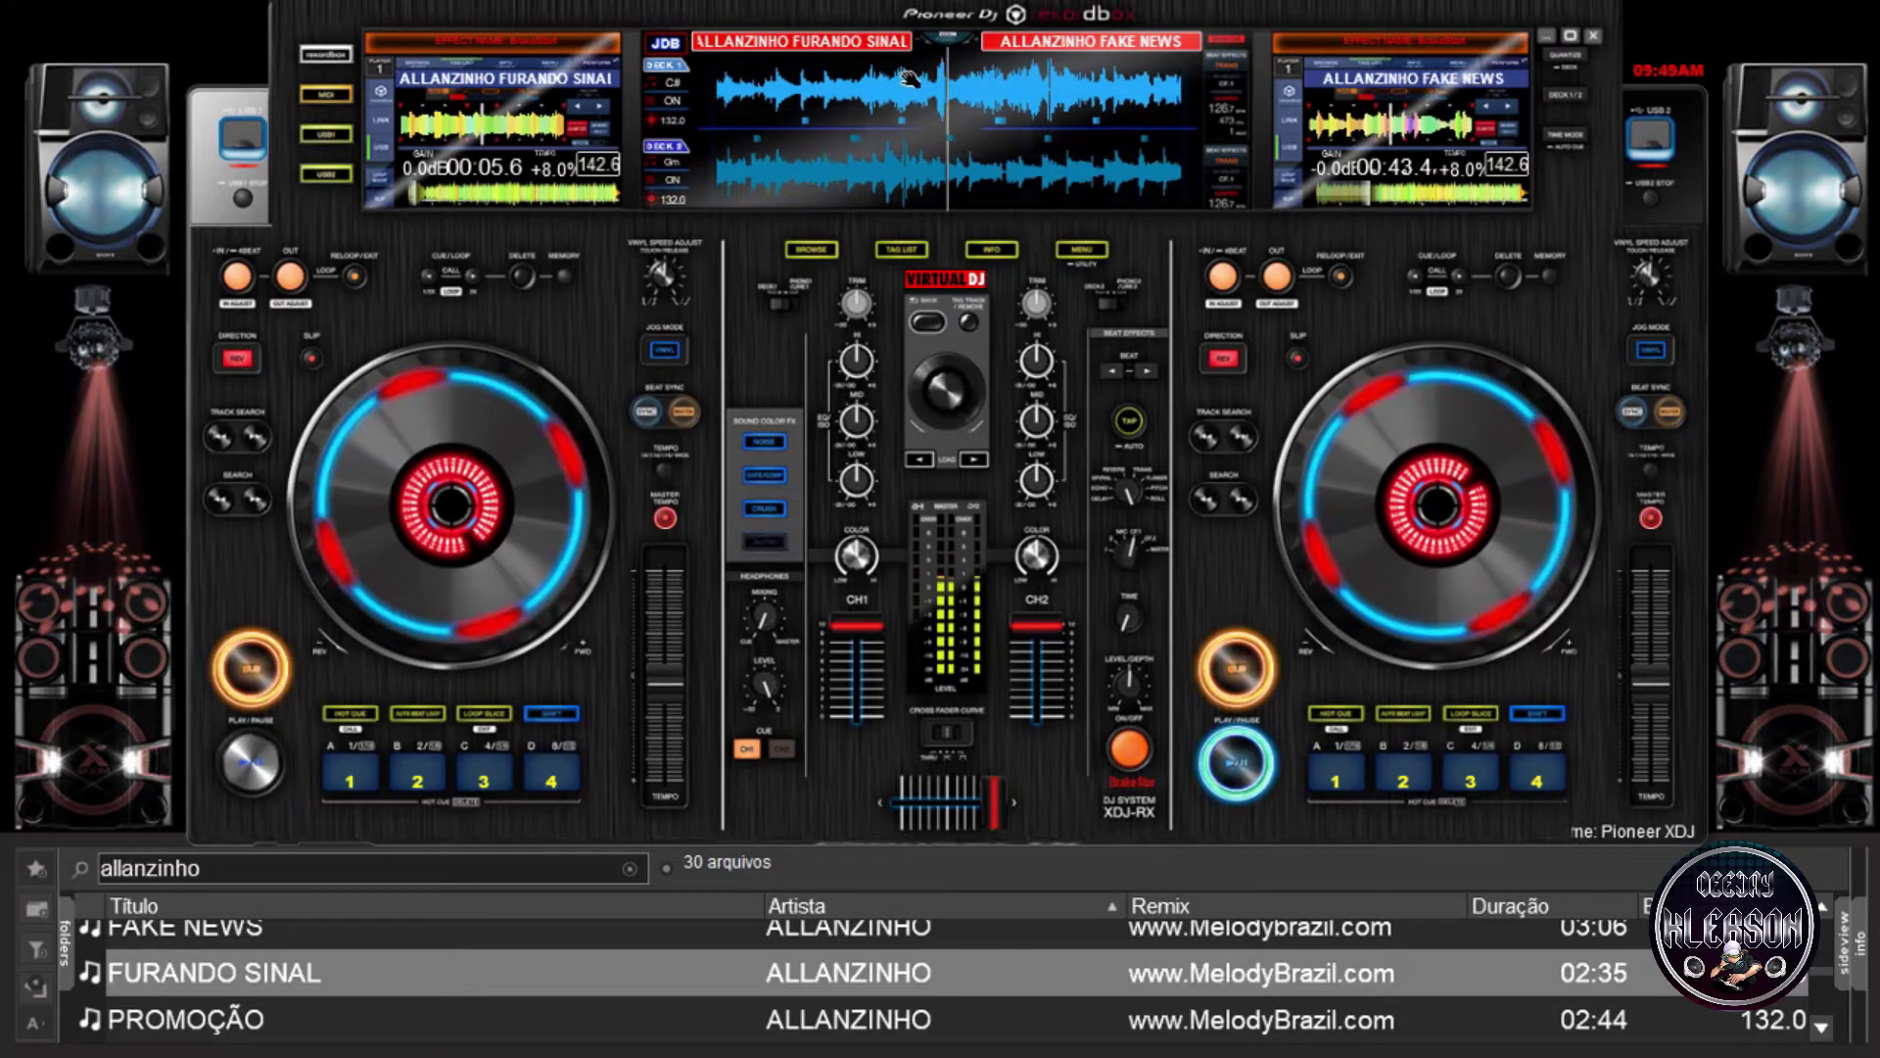
drag(896, 75, 868, 68)
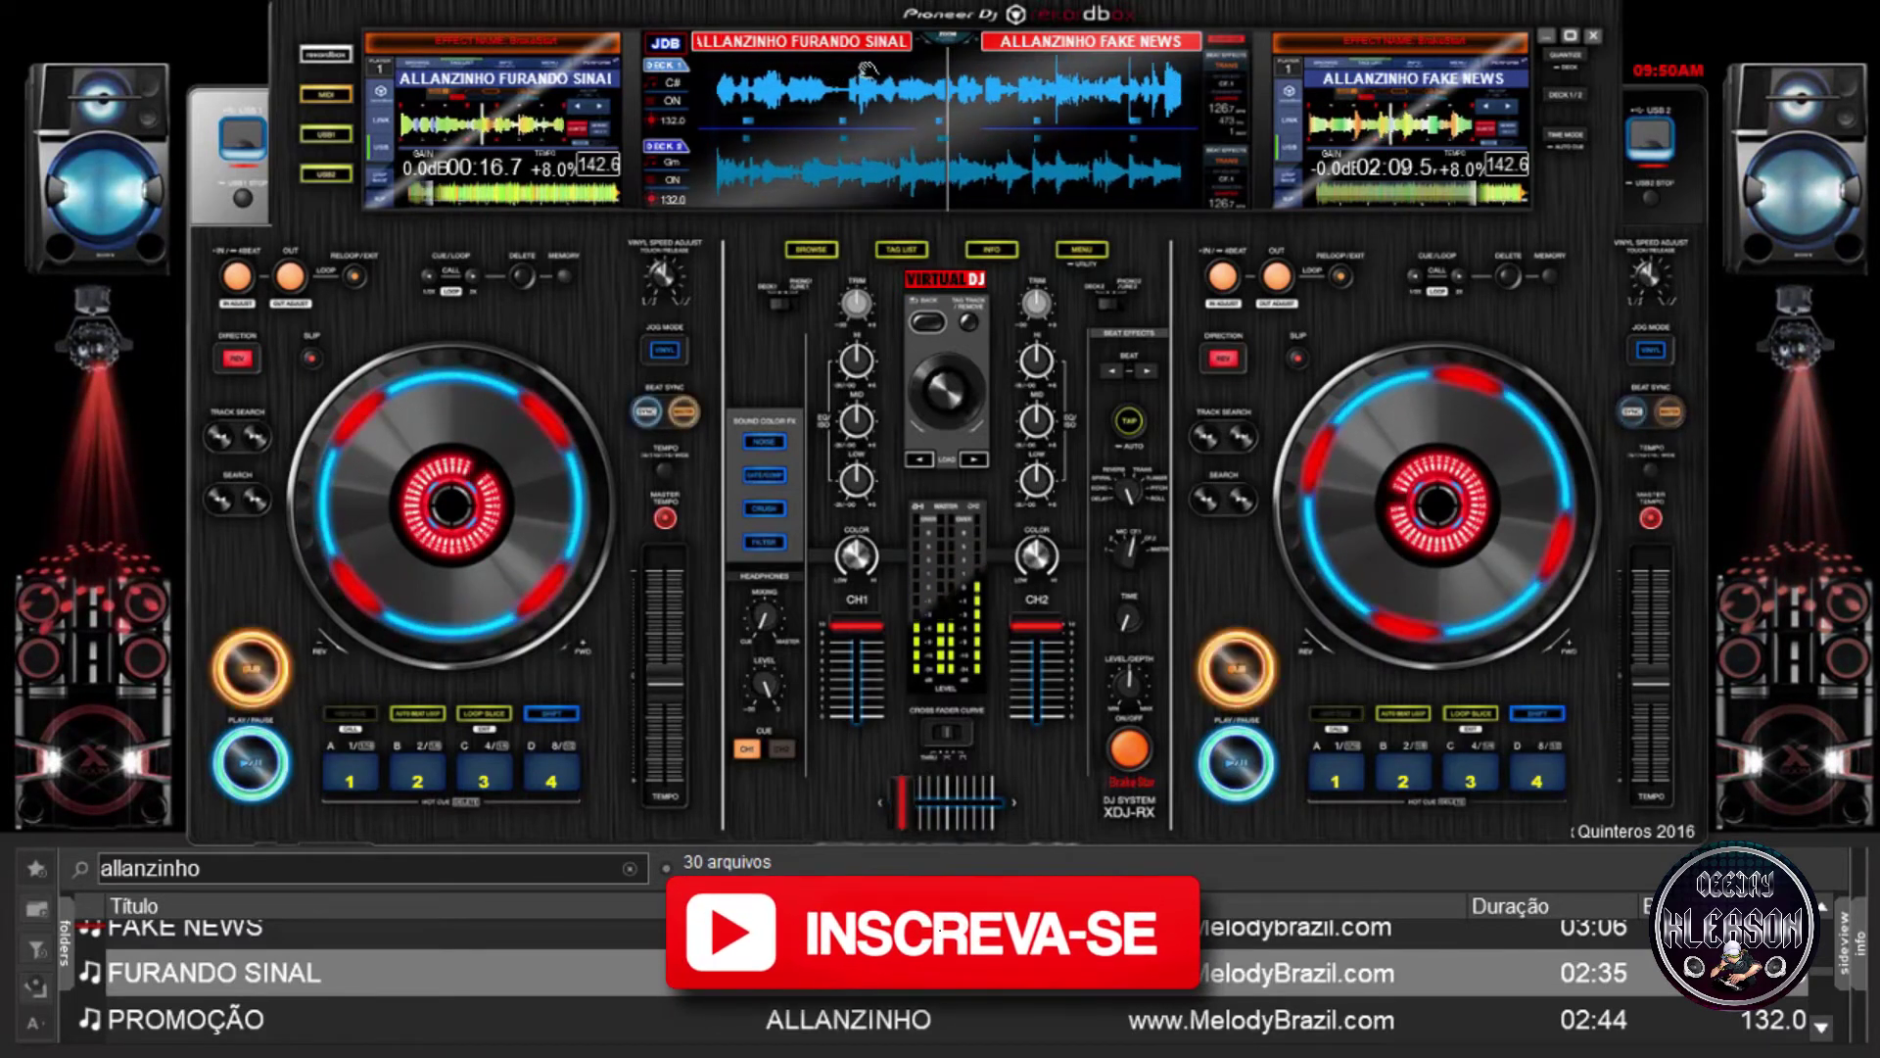
Load the 02:44 PROMOÇÃO by ALLANZINHO onto deck 2 and cue it at about 00:06.
click(493, 1016)
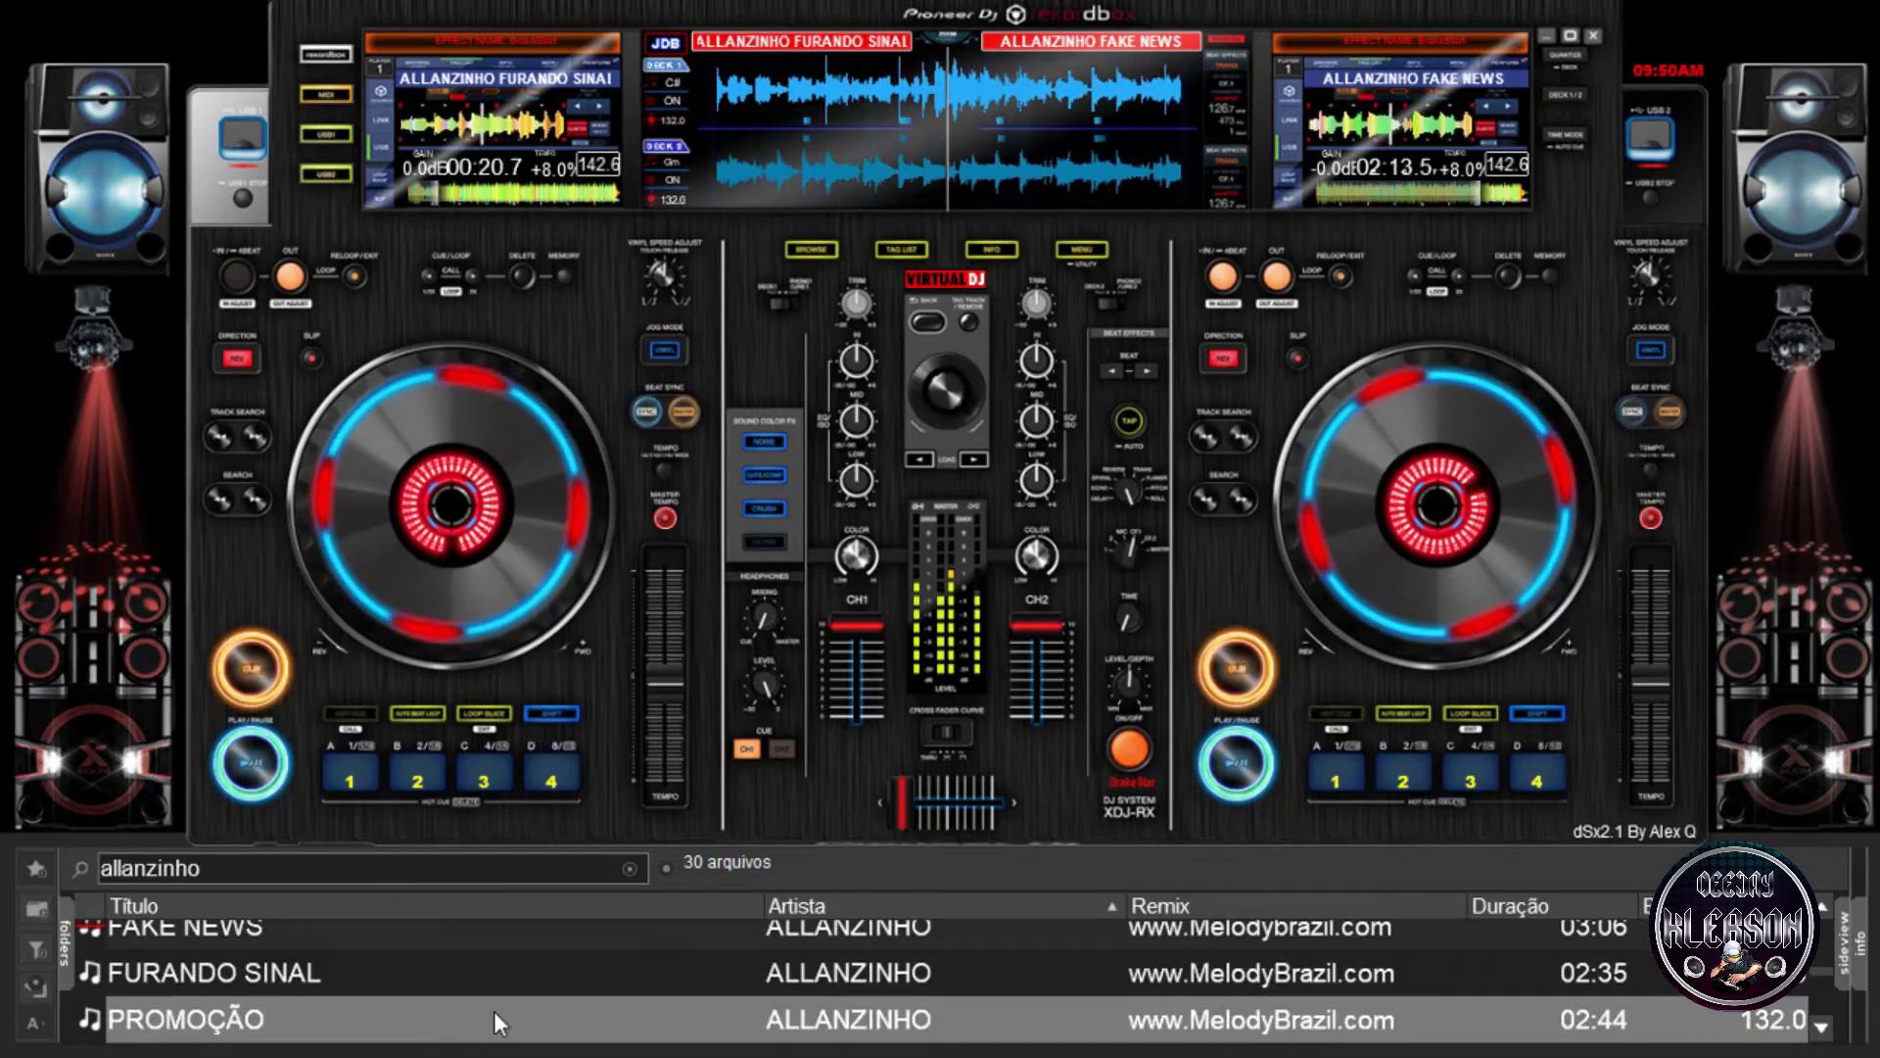
double_click(493, 1019)
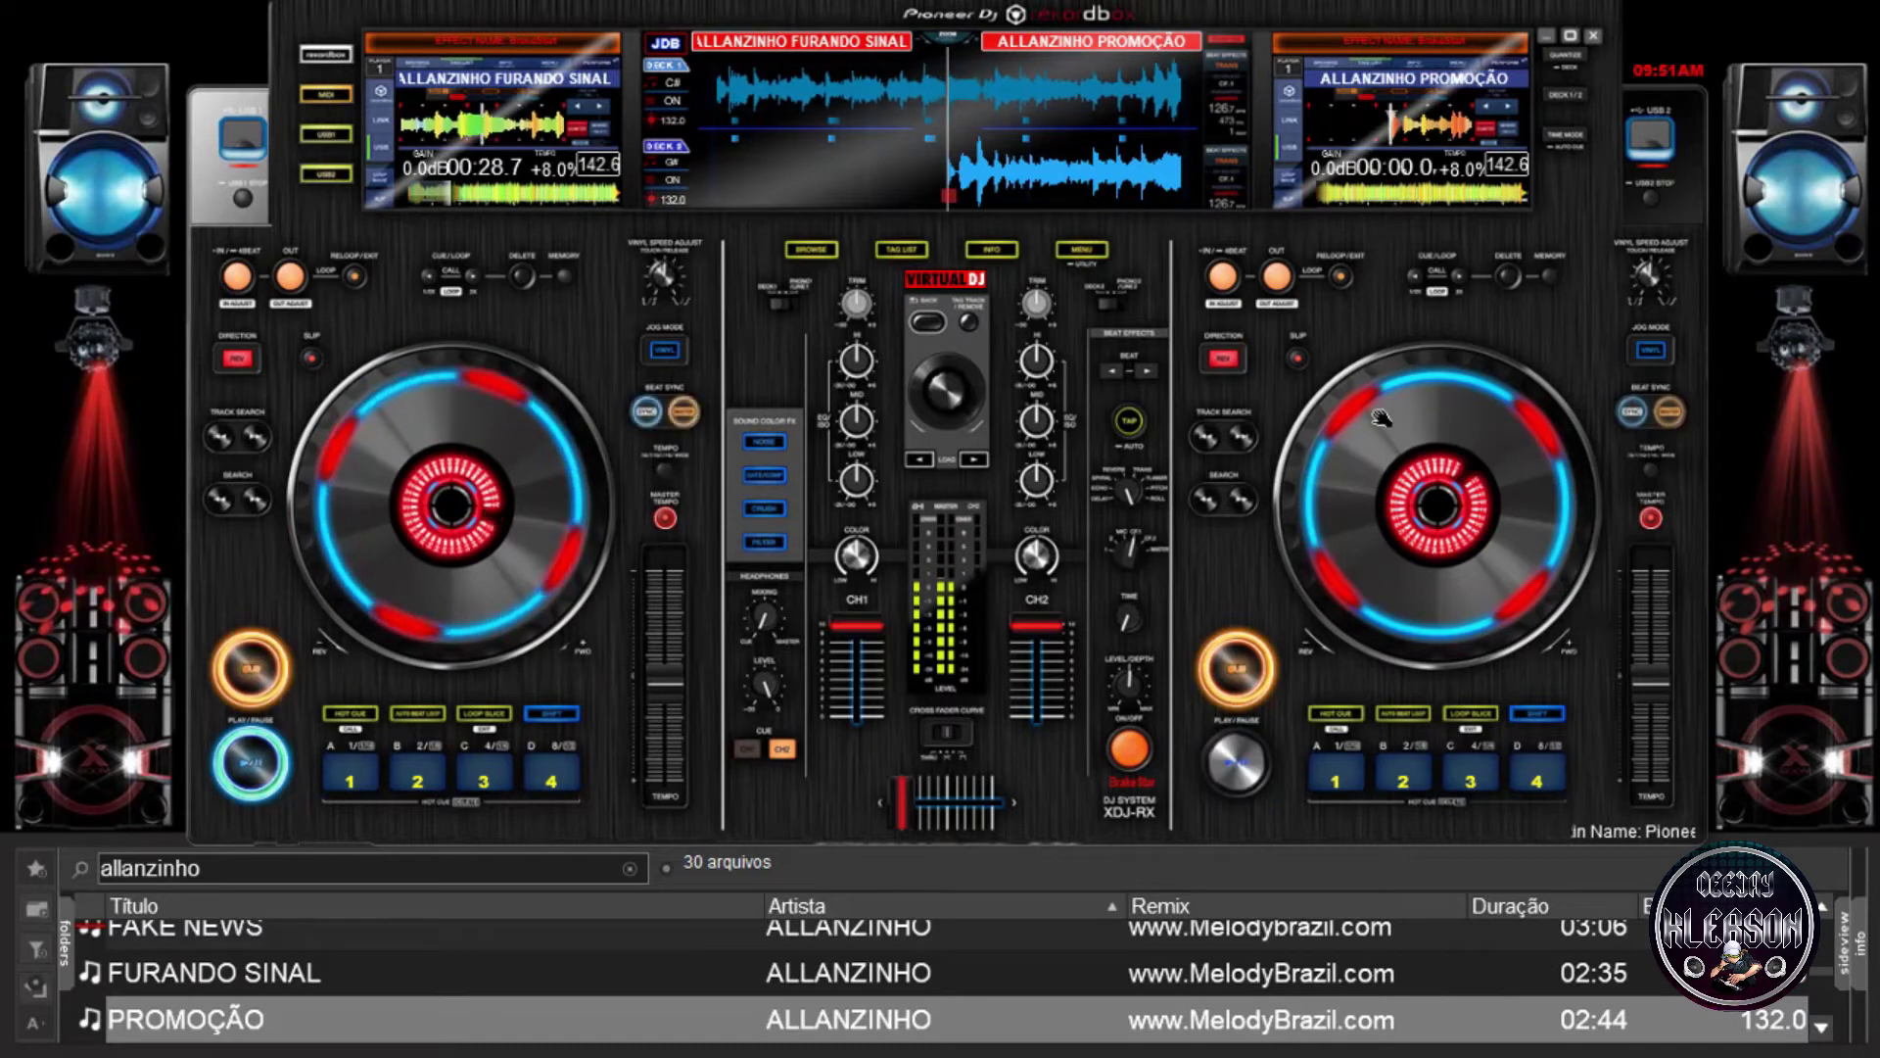
drag(1369, 431, 1422, 529)
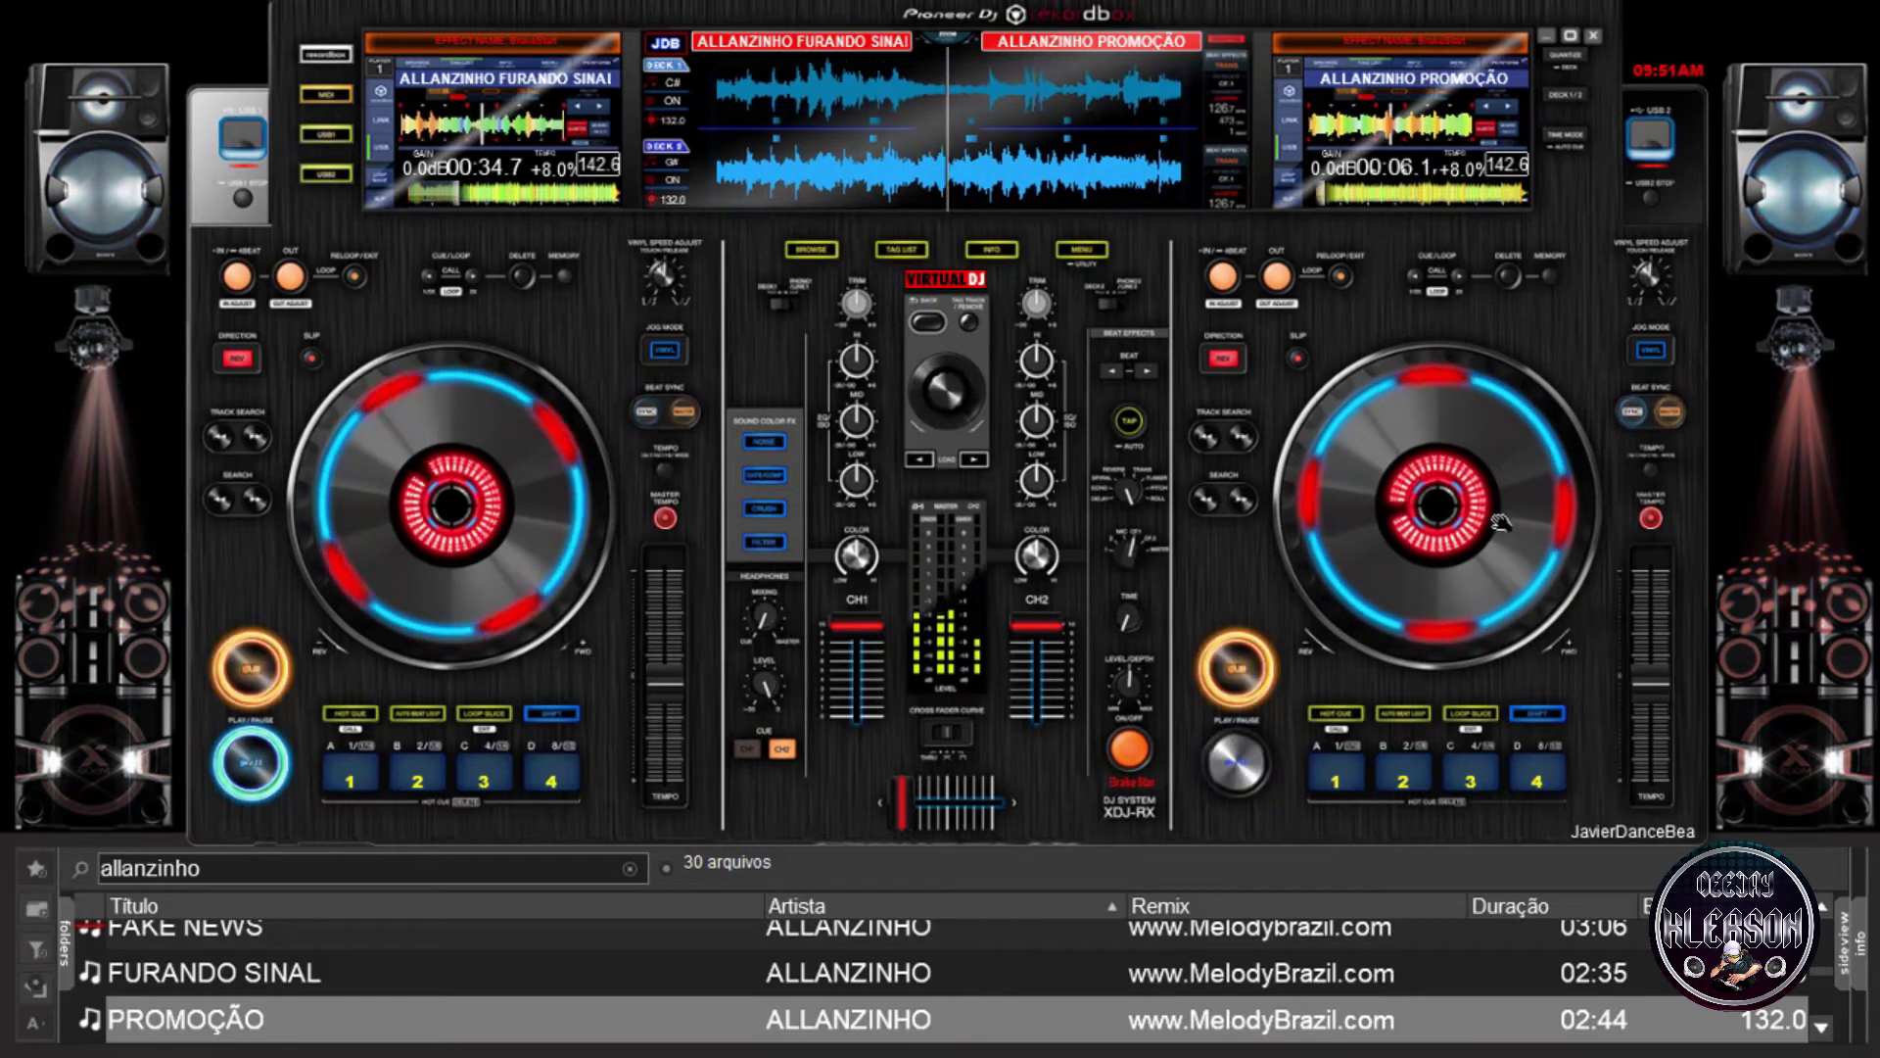
click(1462, 542)
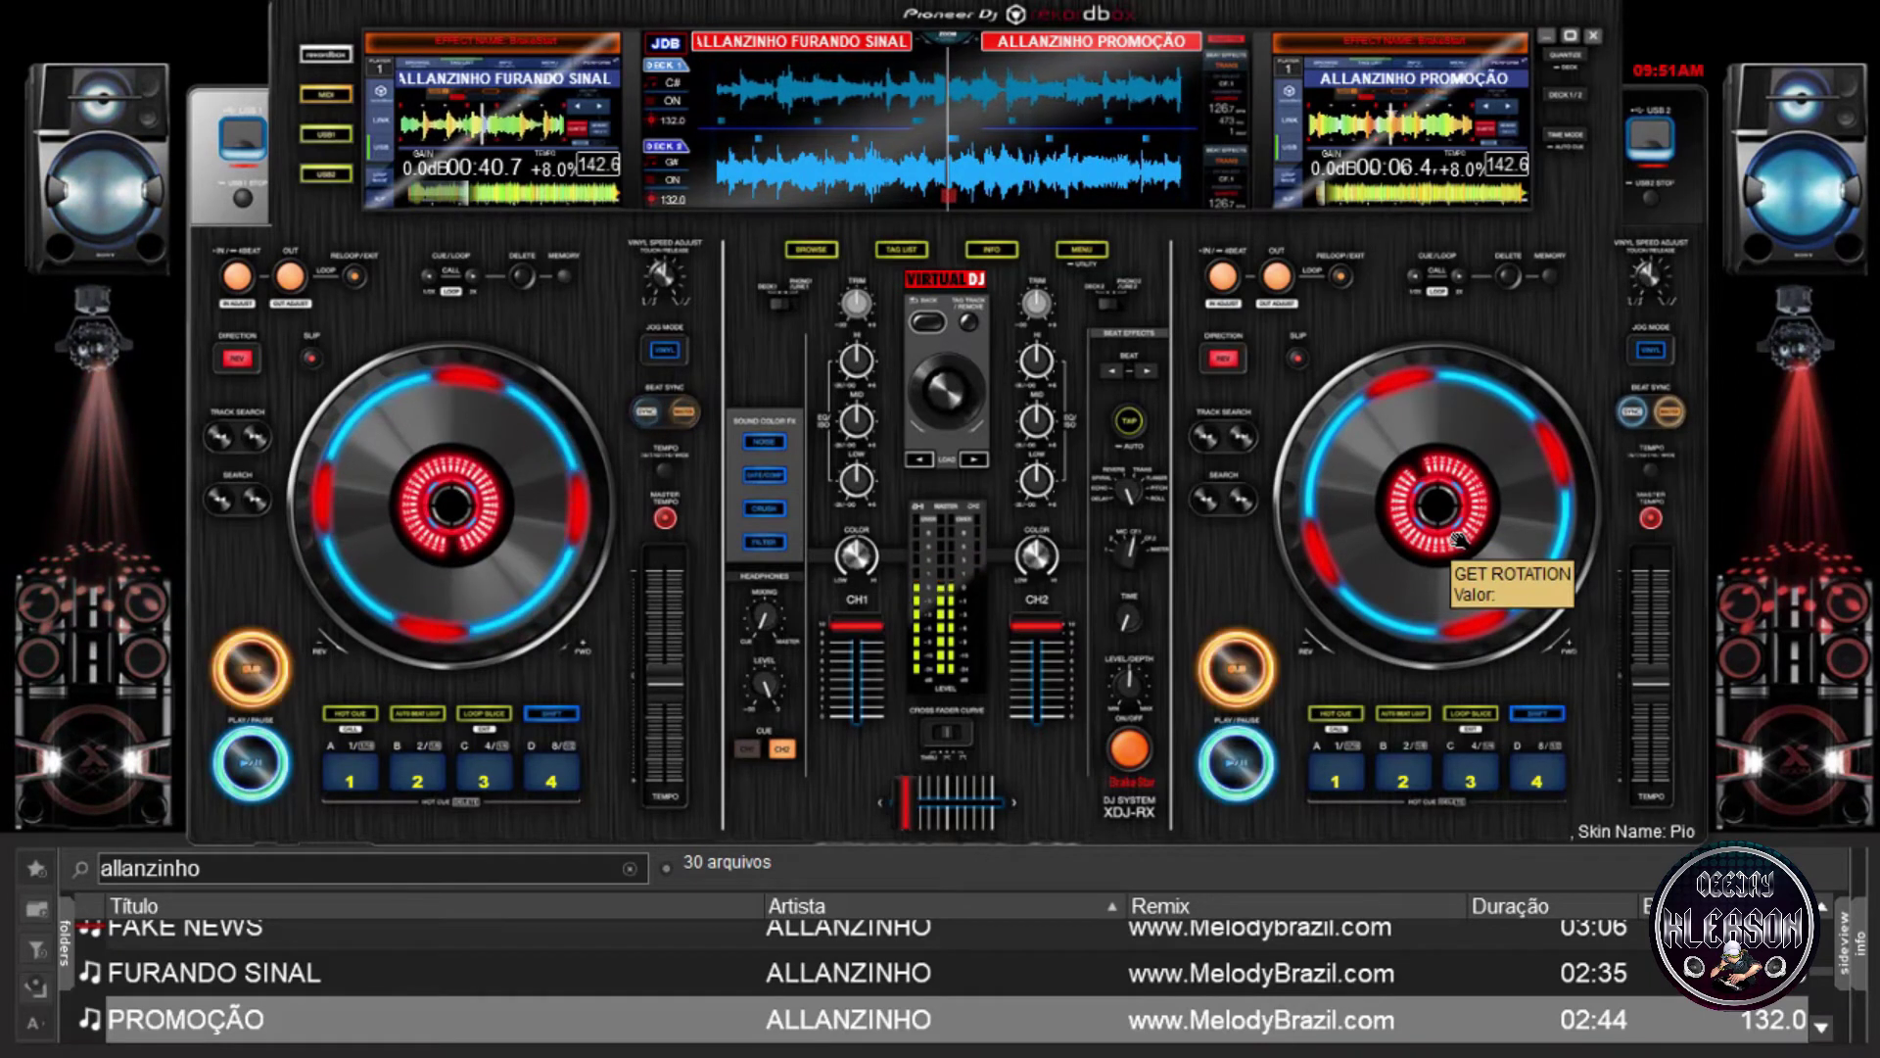
Raise the system volume slightly.
key(XF86AudioLowerVolume)
key(XF86AudioRaiseVolume)
key(XF86AudioRaiseVolume)
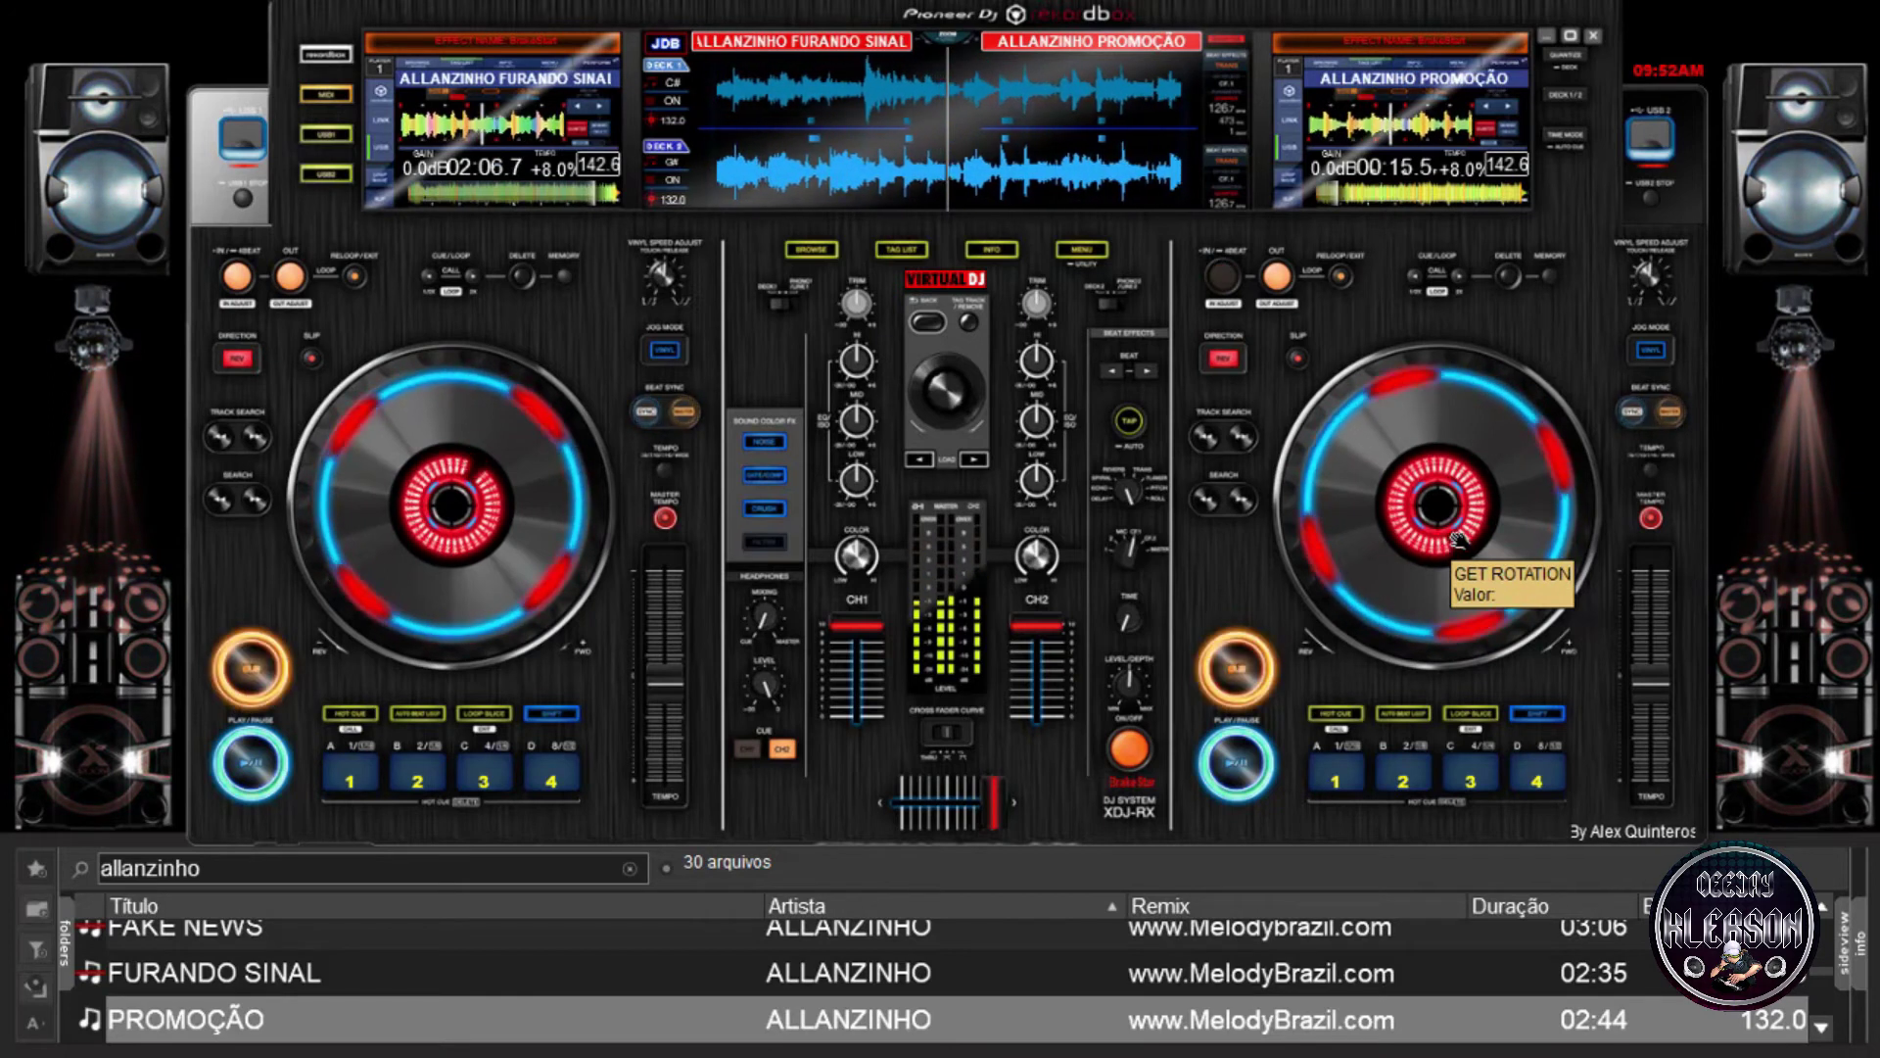
Look through the ALLANZINHO results from PROMOÇÃO to HISTORICO DE RECAIDA (ACÚSTICO) and back up to AGUA COM AÇUCAR by (ARROCHA) ALLANZINHO.
click(966, 979)
key(Down)
key(Down)
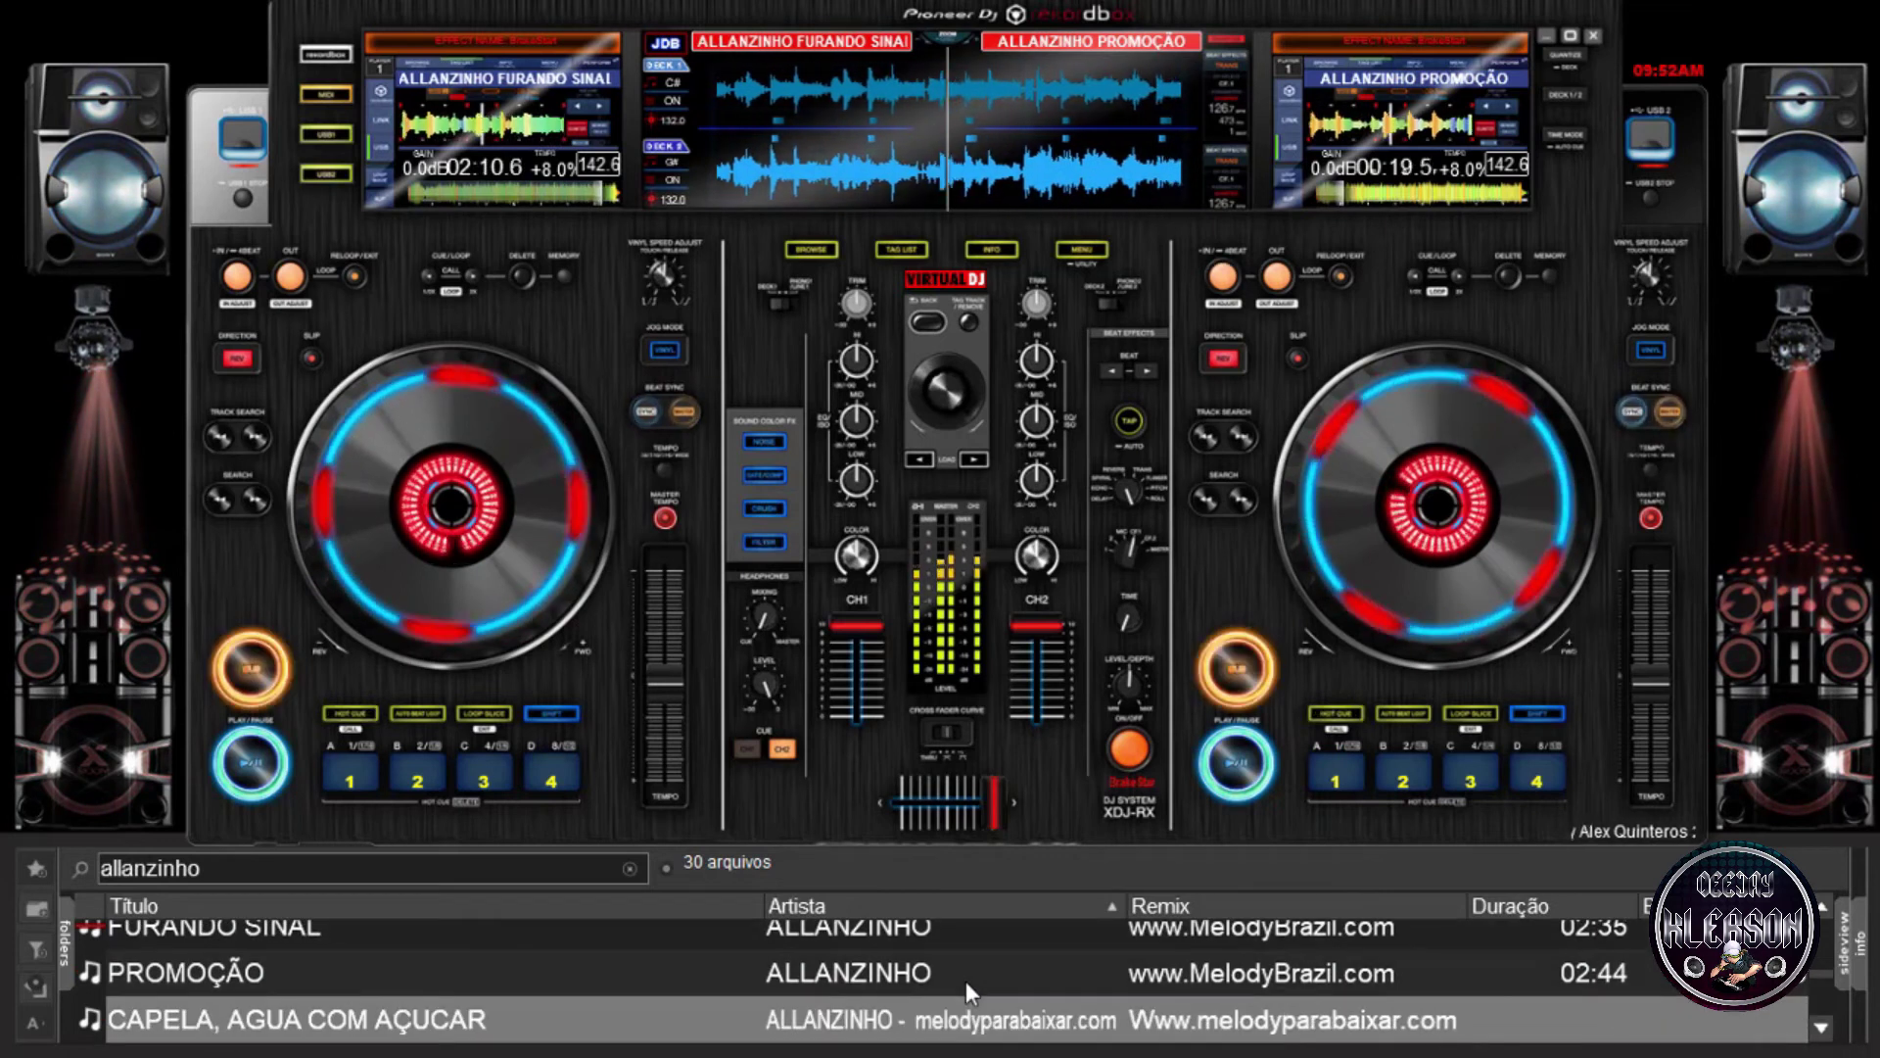
key(Down)
key(Down)
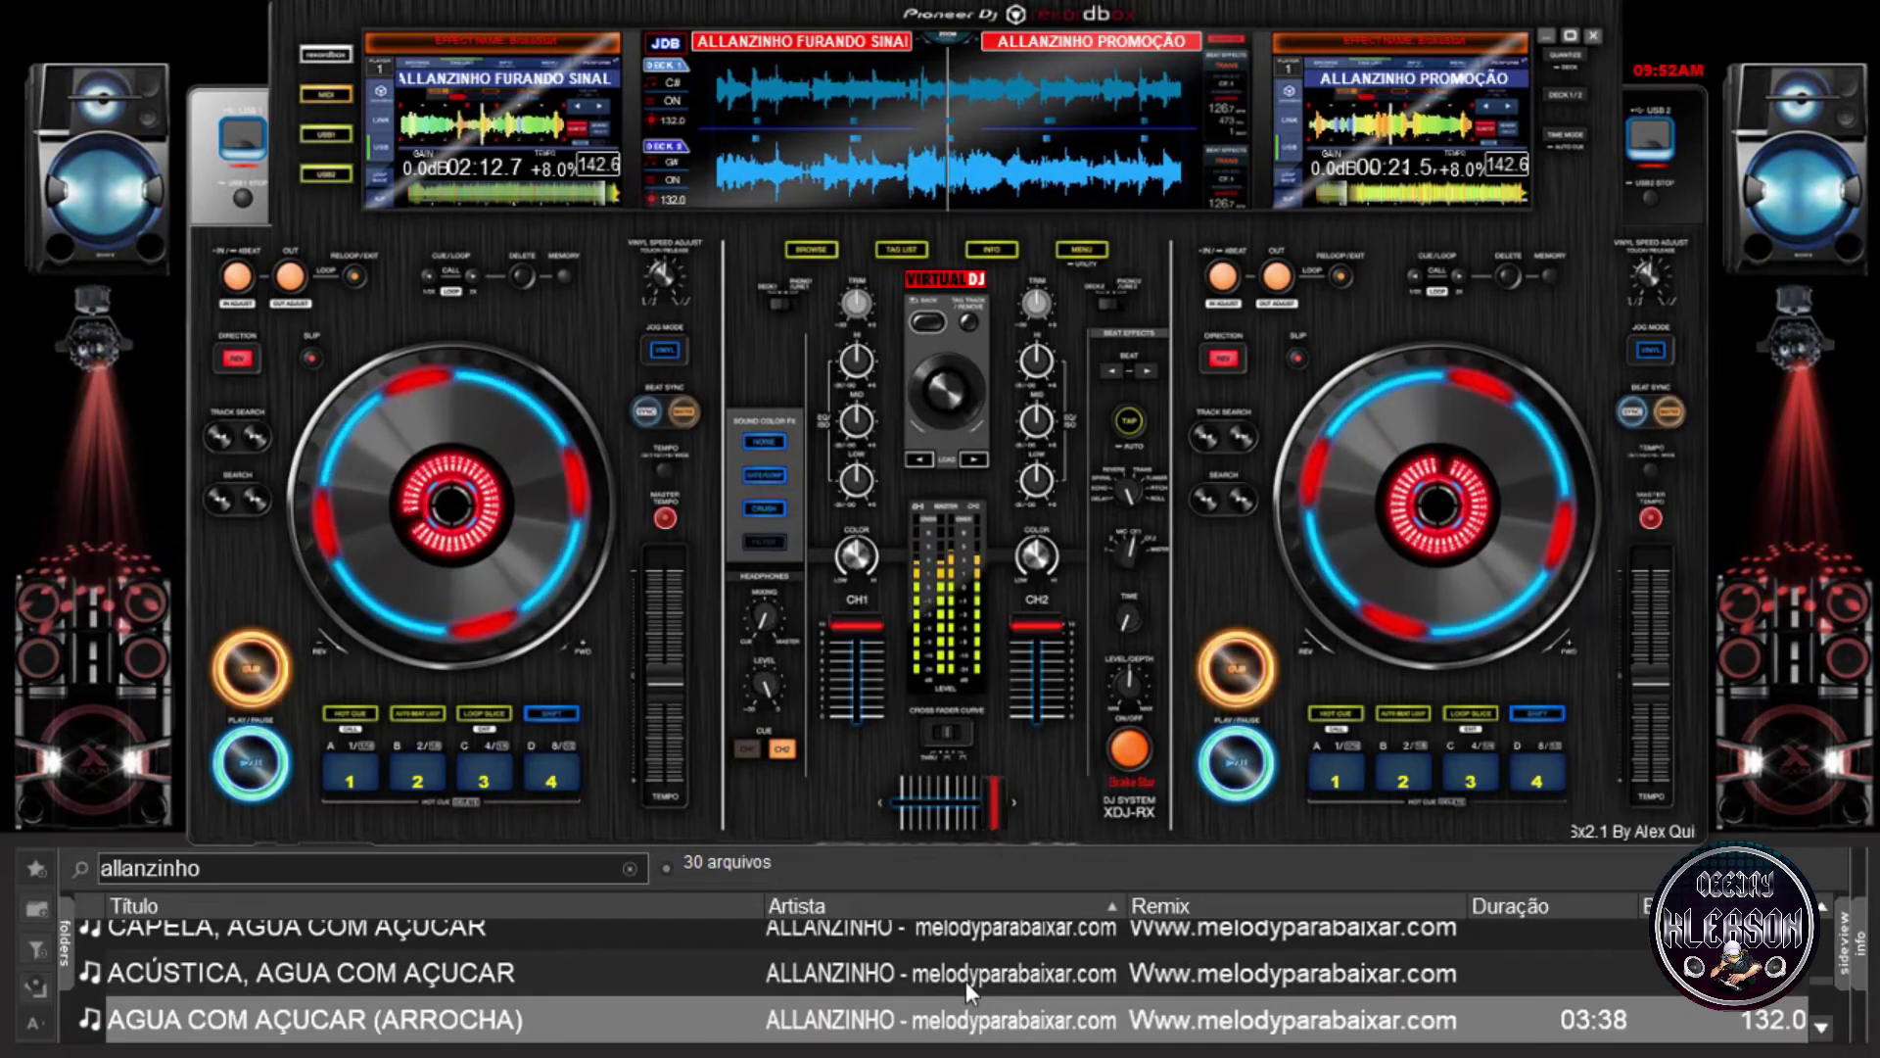
key(Down)
key(Down)
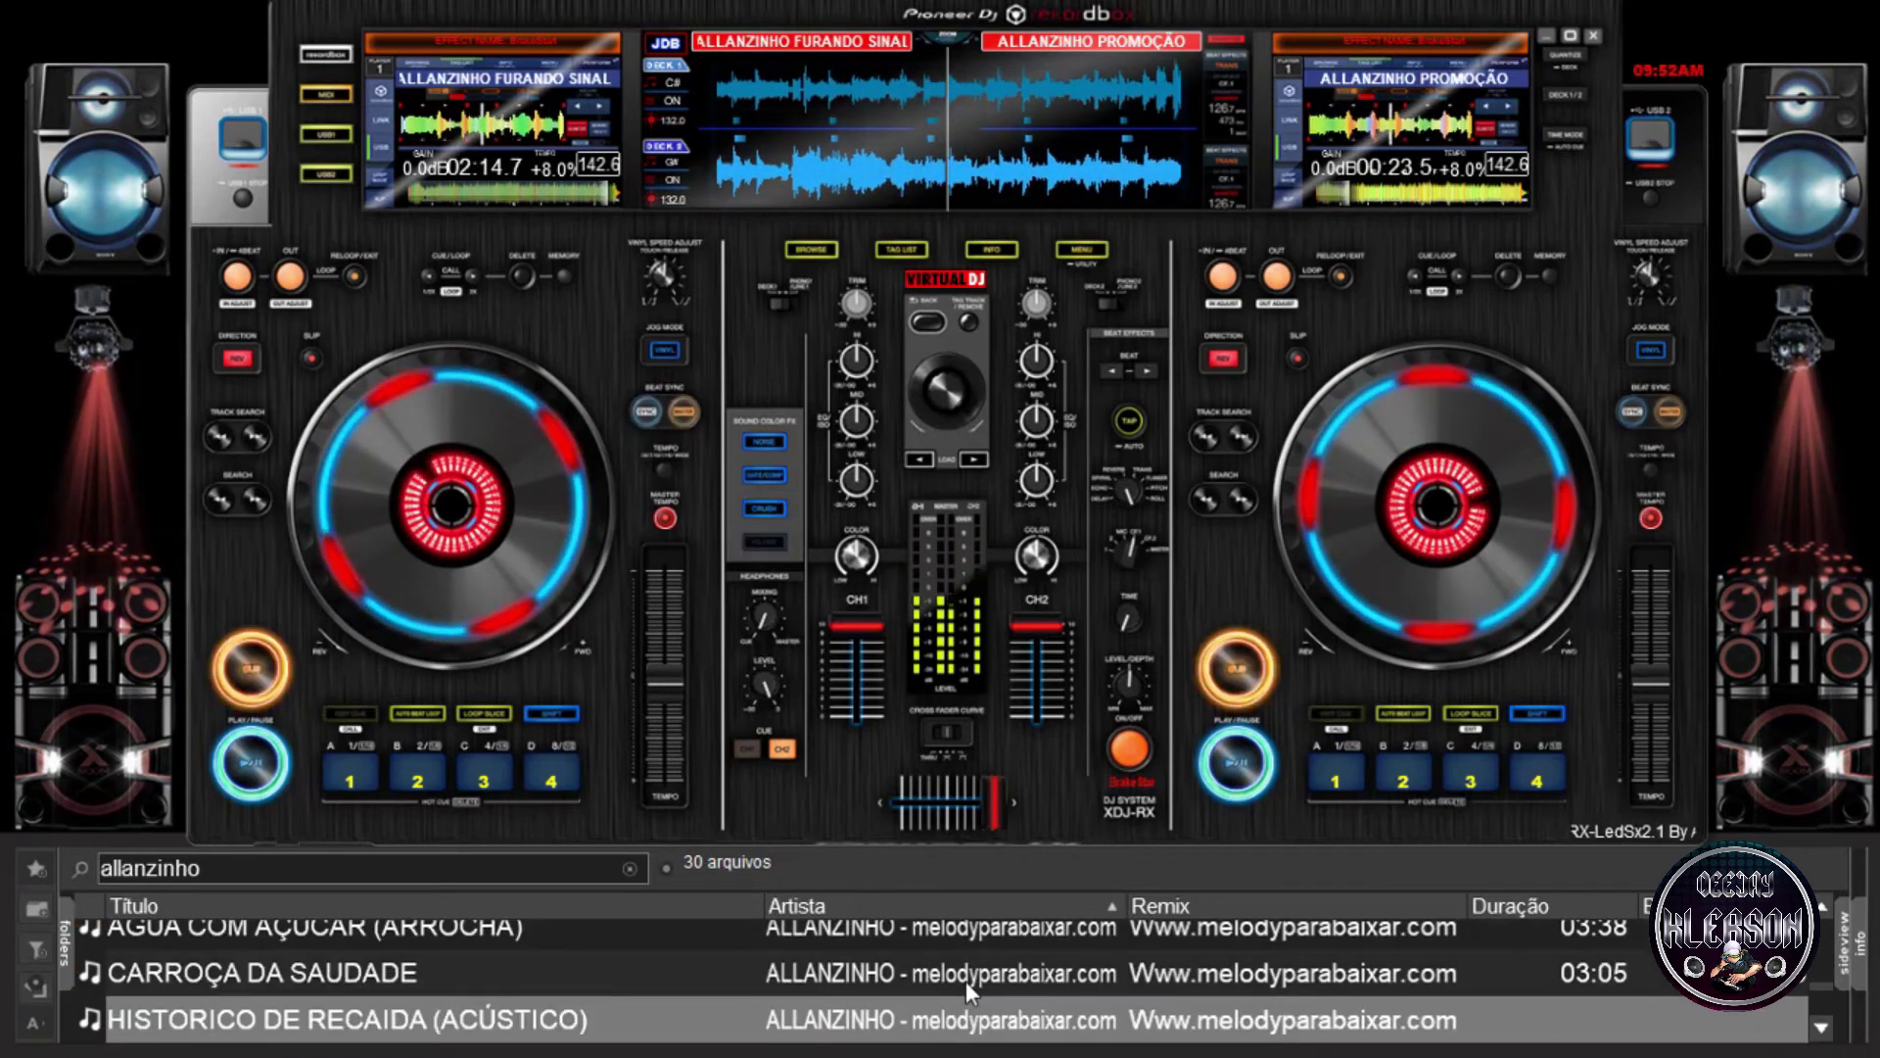
key(Up)
key(Up)
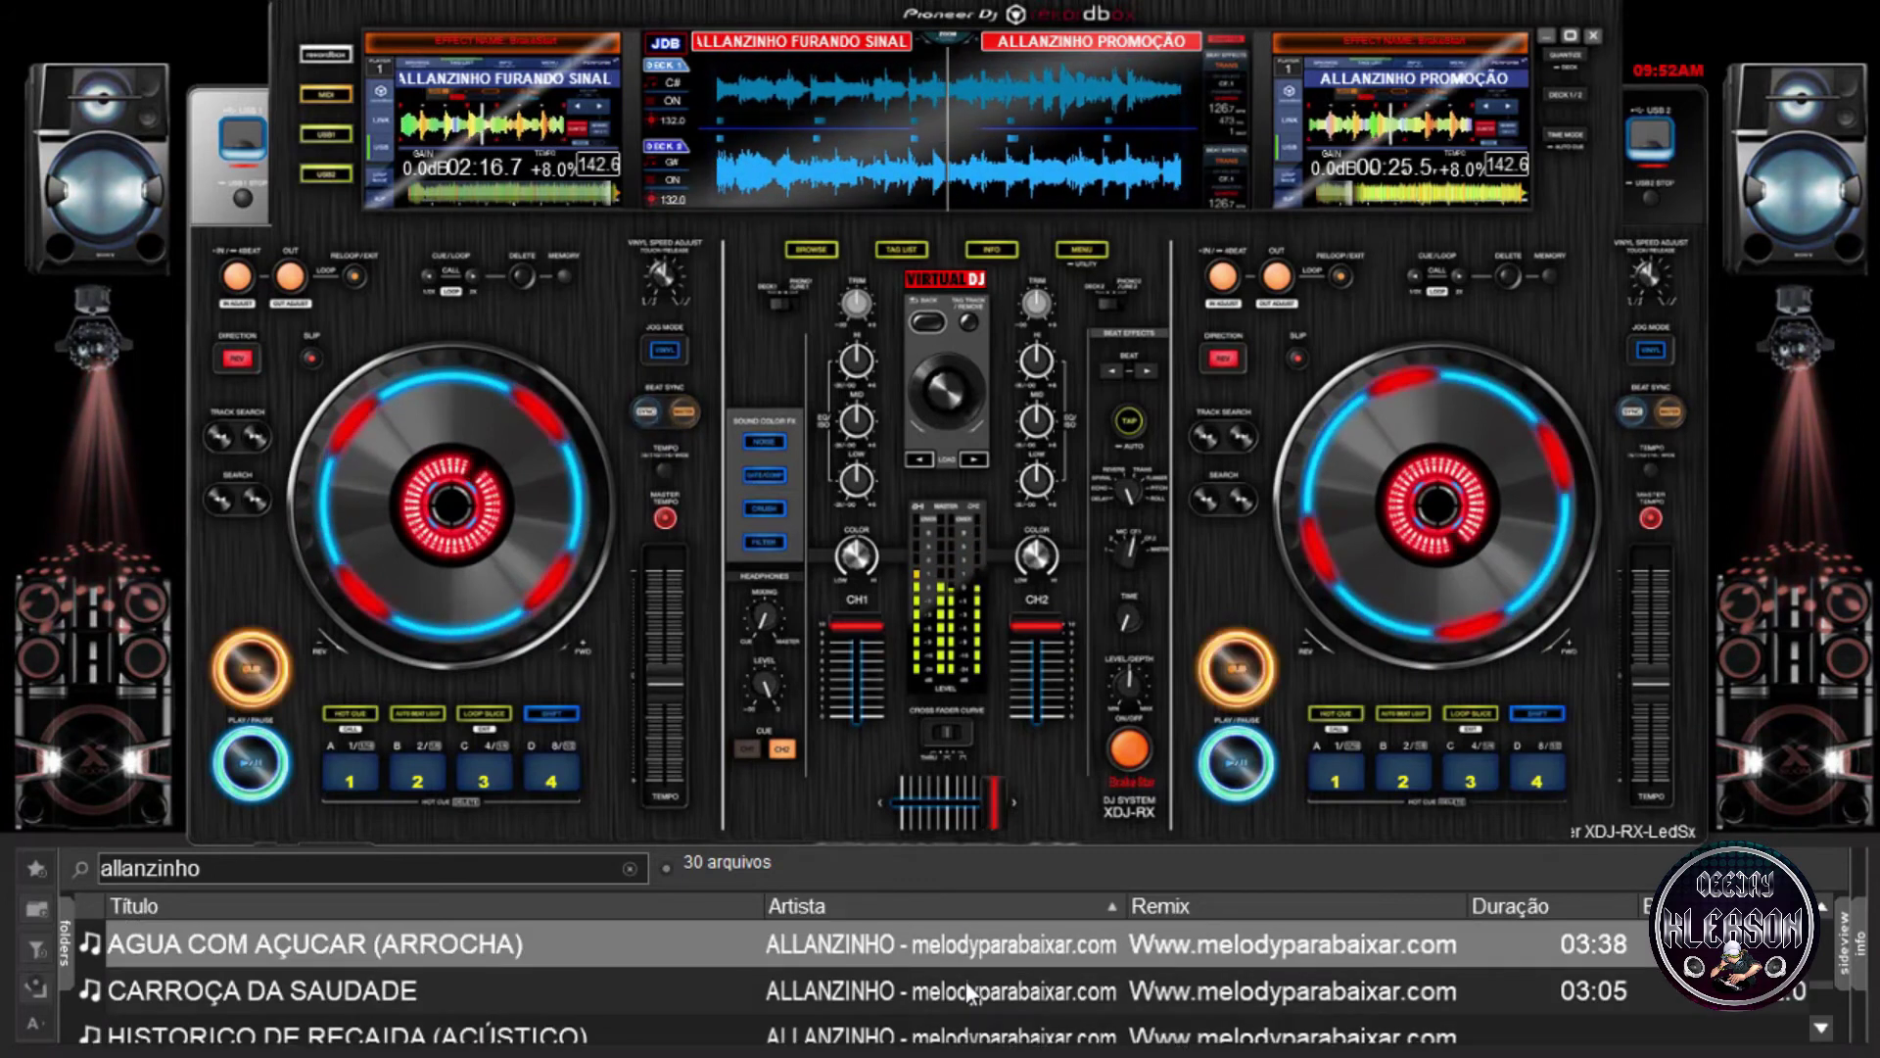
key(Up)
key(Up)
key(Up)
key(Up)
key(Up)
key(Up)
key(Down)
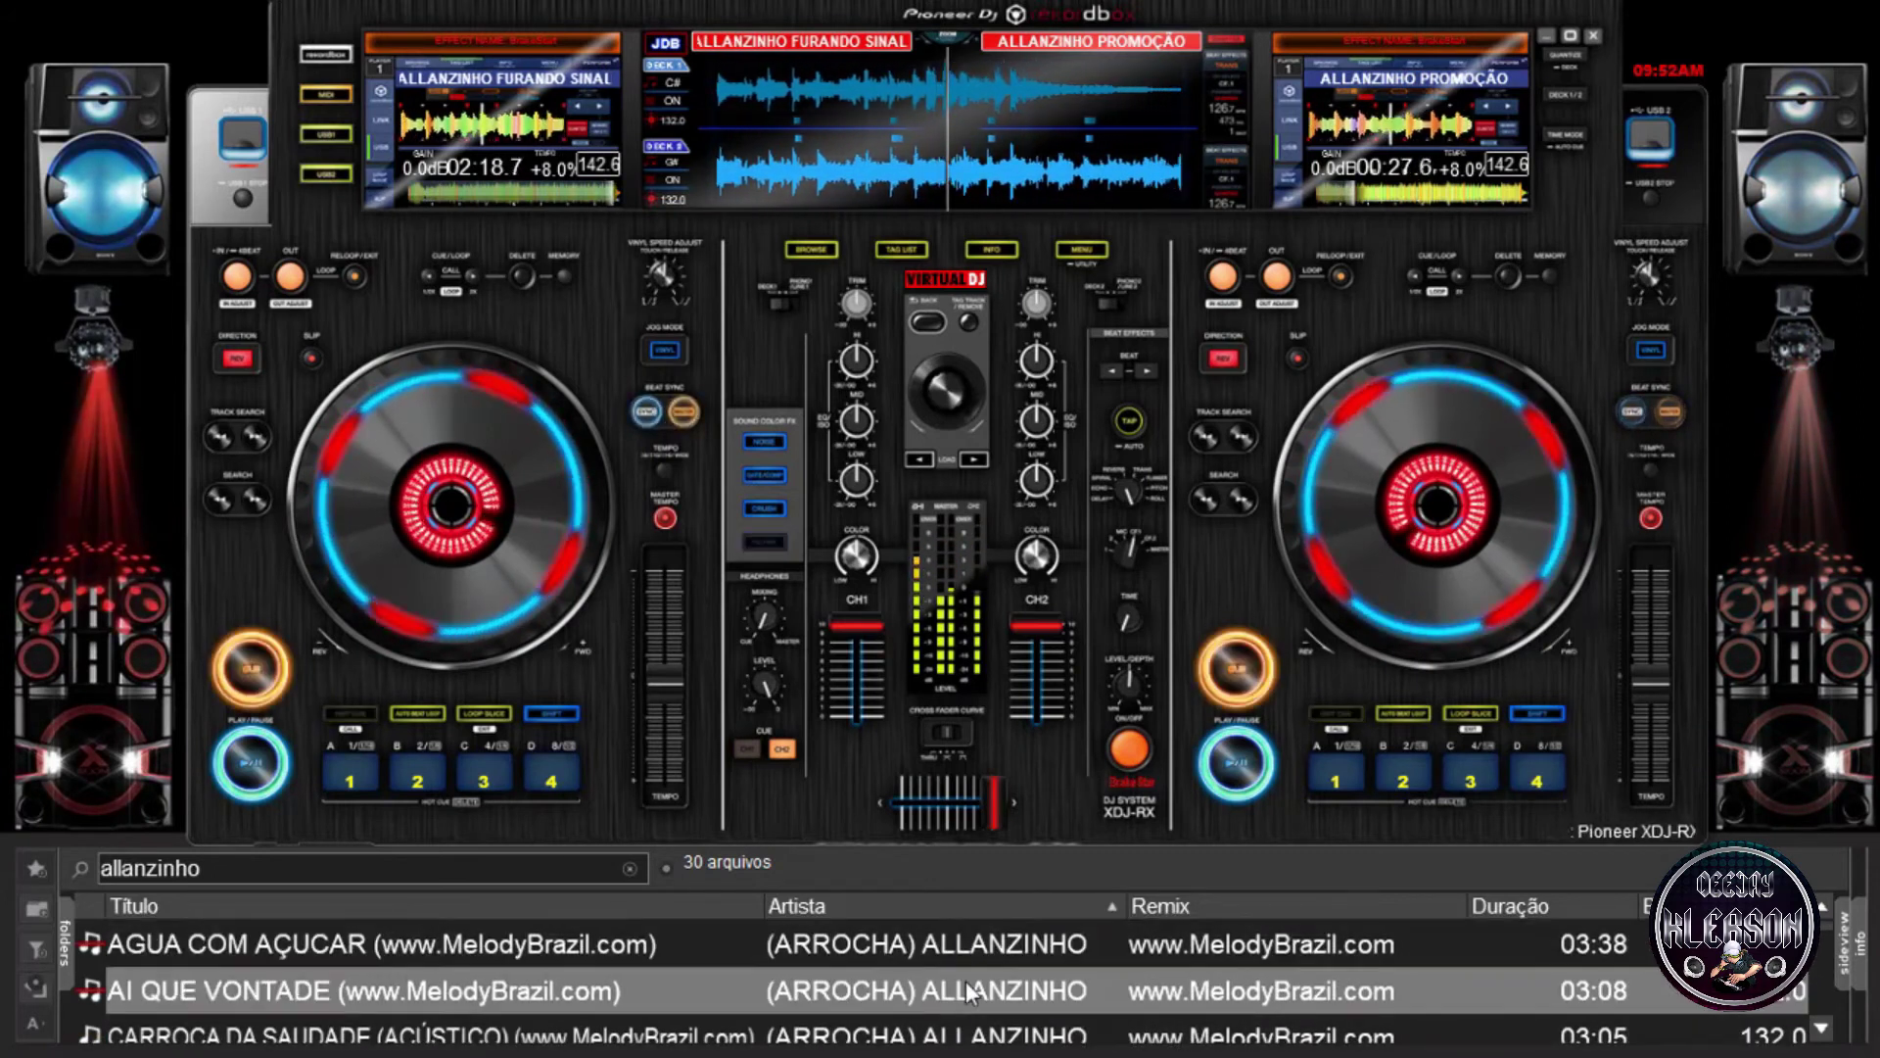
key(Down)
key(Down)
key(Up)
key(Up)
key(Up)
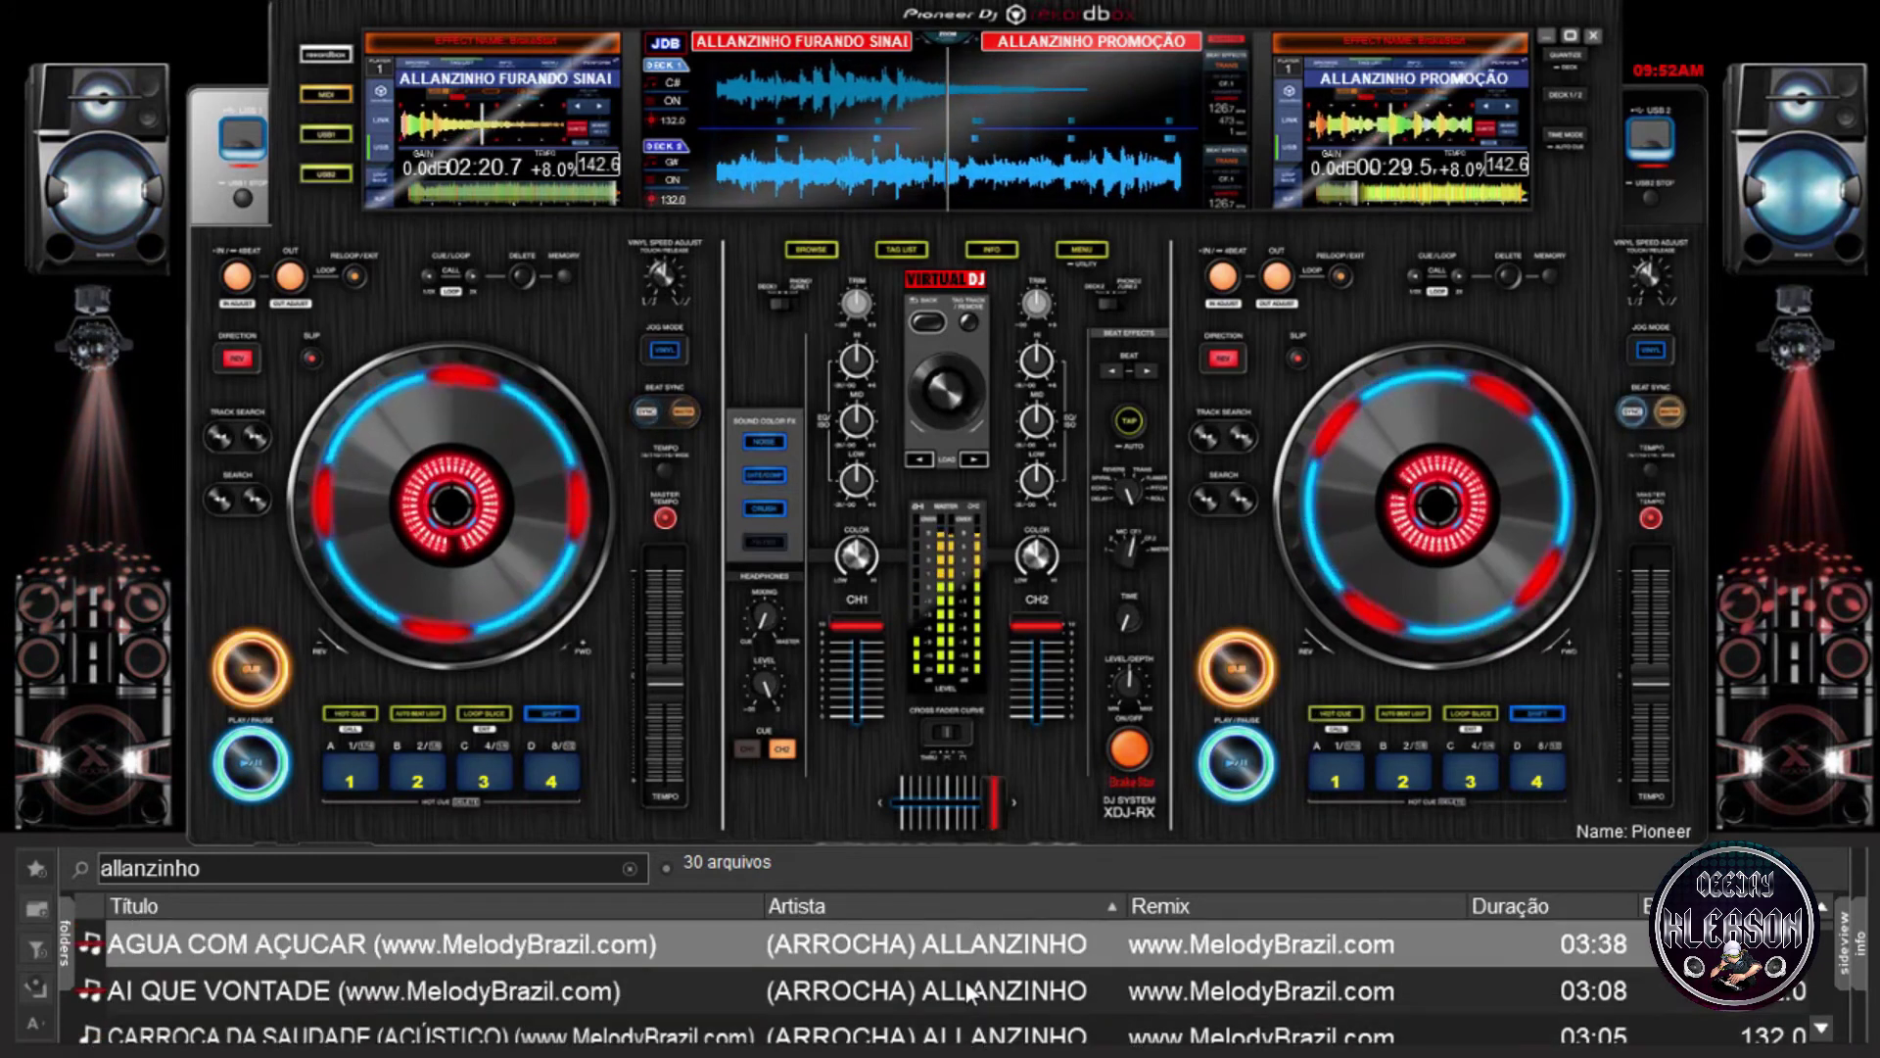
Browse down the result list from the (ARROCHA) ALLANZINHO tracks to the CARROÇA DA SAUDADE entries below SÓ PRESTA JUNTO (CAPELA).
key(Down)
key(Down)
key(Down)
key(Down)
key(Down)
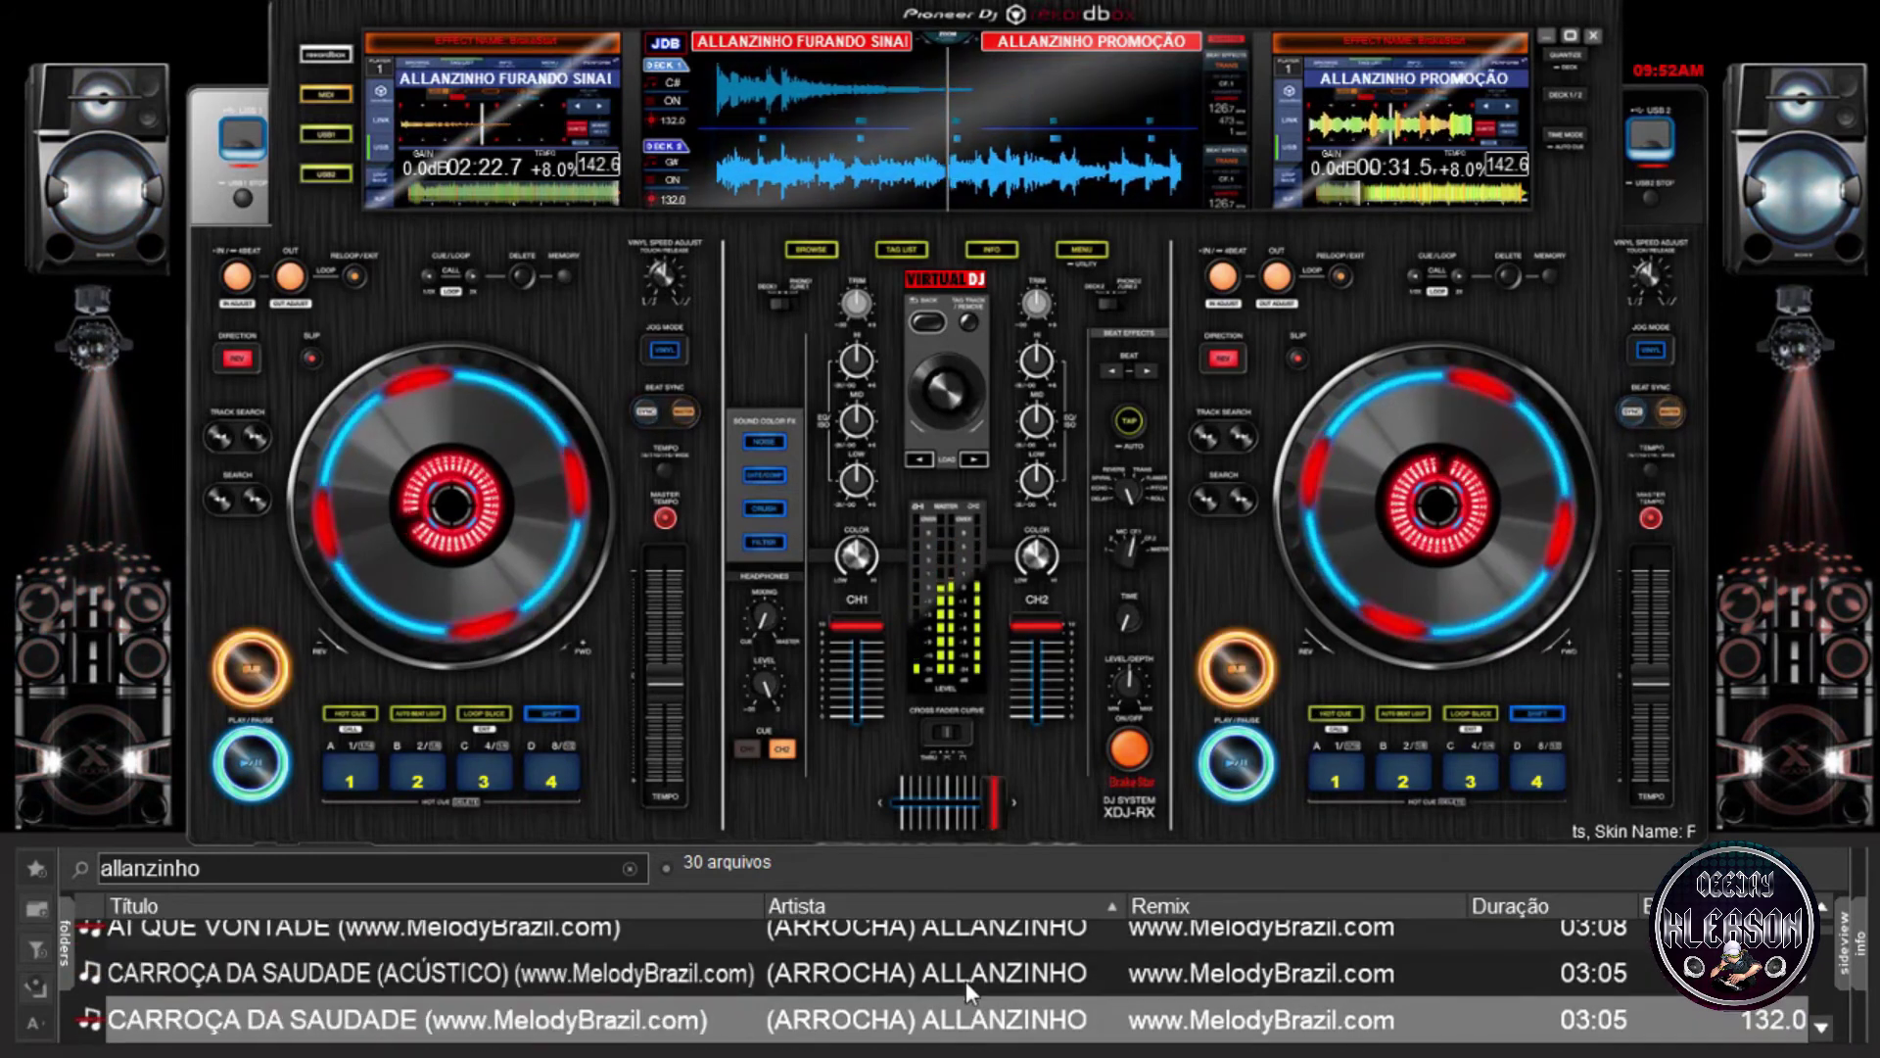
key(Down)
key(Down)
key(Down)
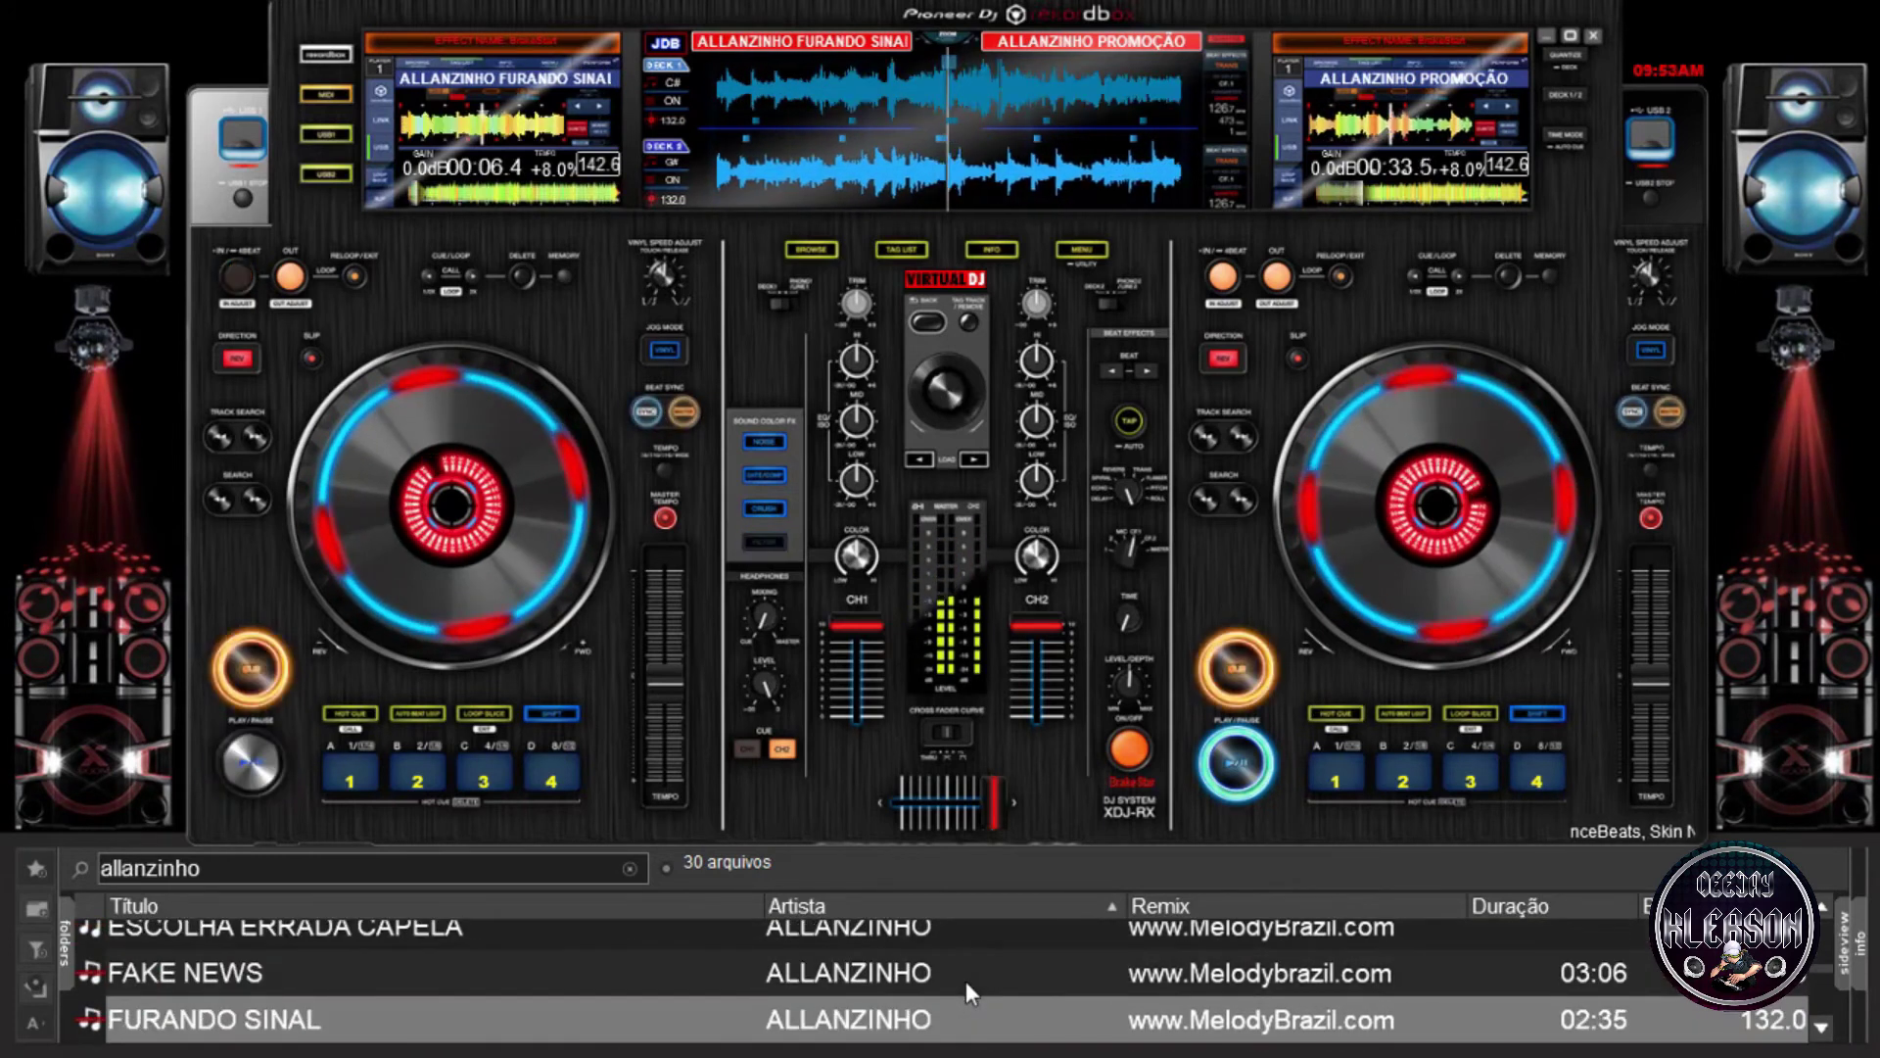
key(Down)
key(Down)
key(Down)
key(Down)
key(Down)
key(Down)
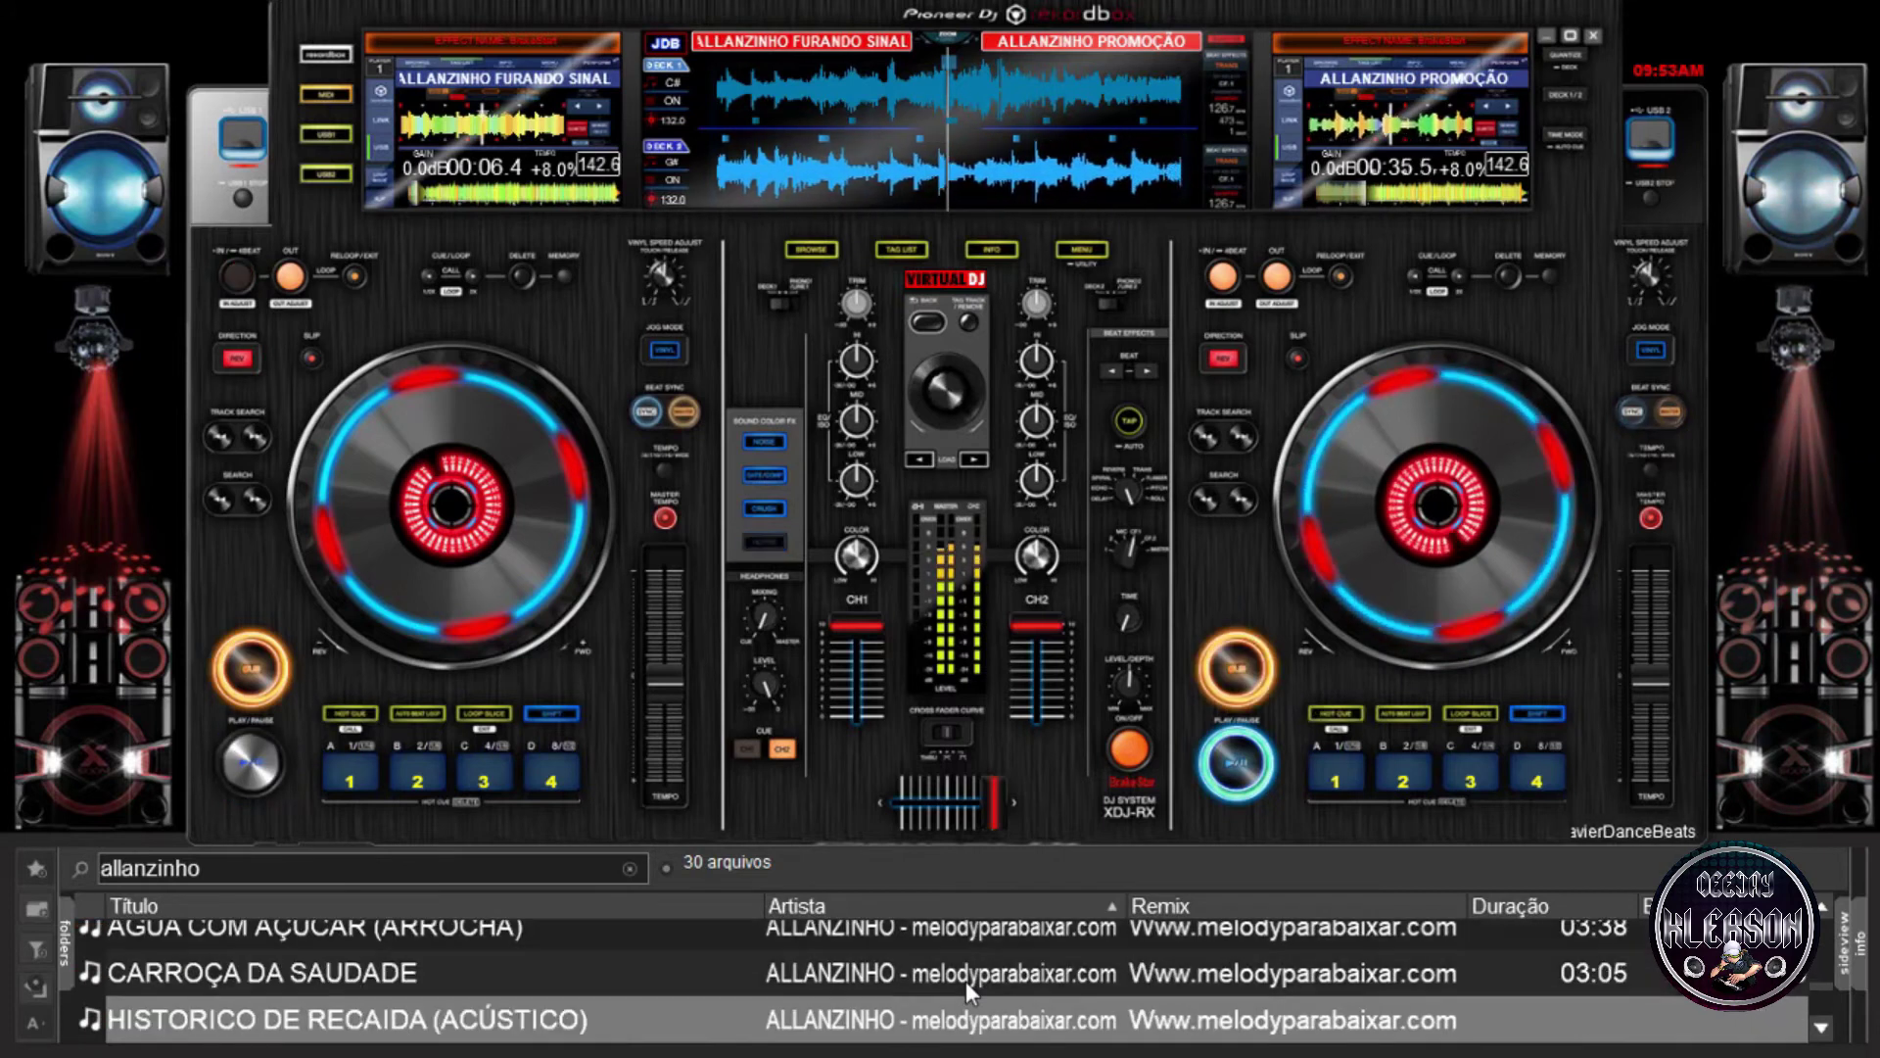
key(Down)
key(Down)
key(Down)
key(Down)
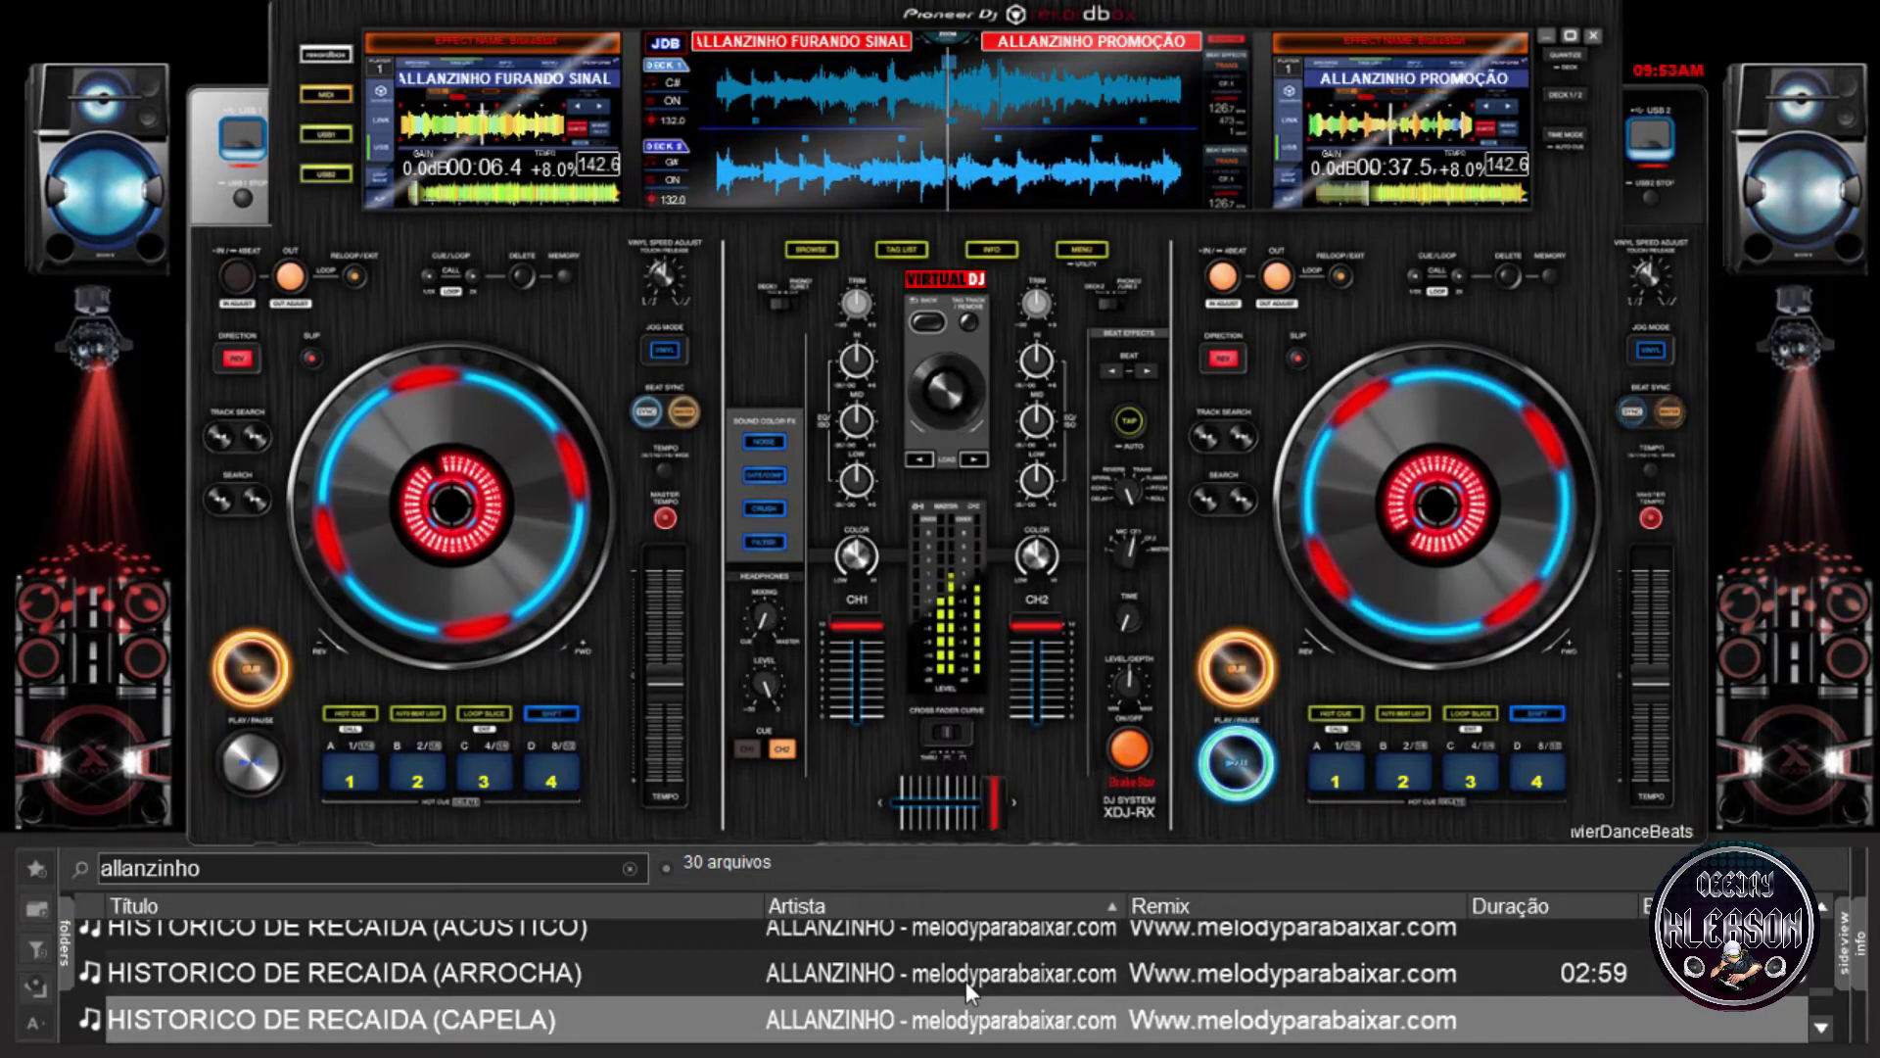
key(Down)
key(Down)
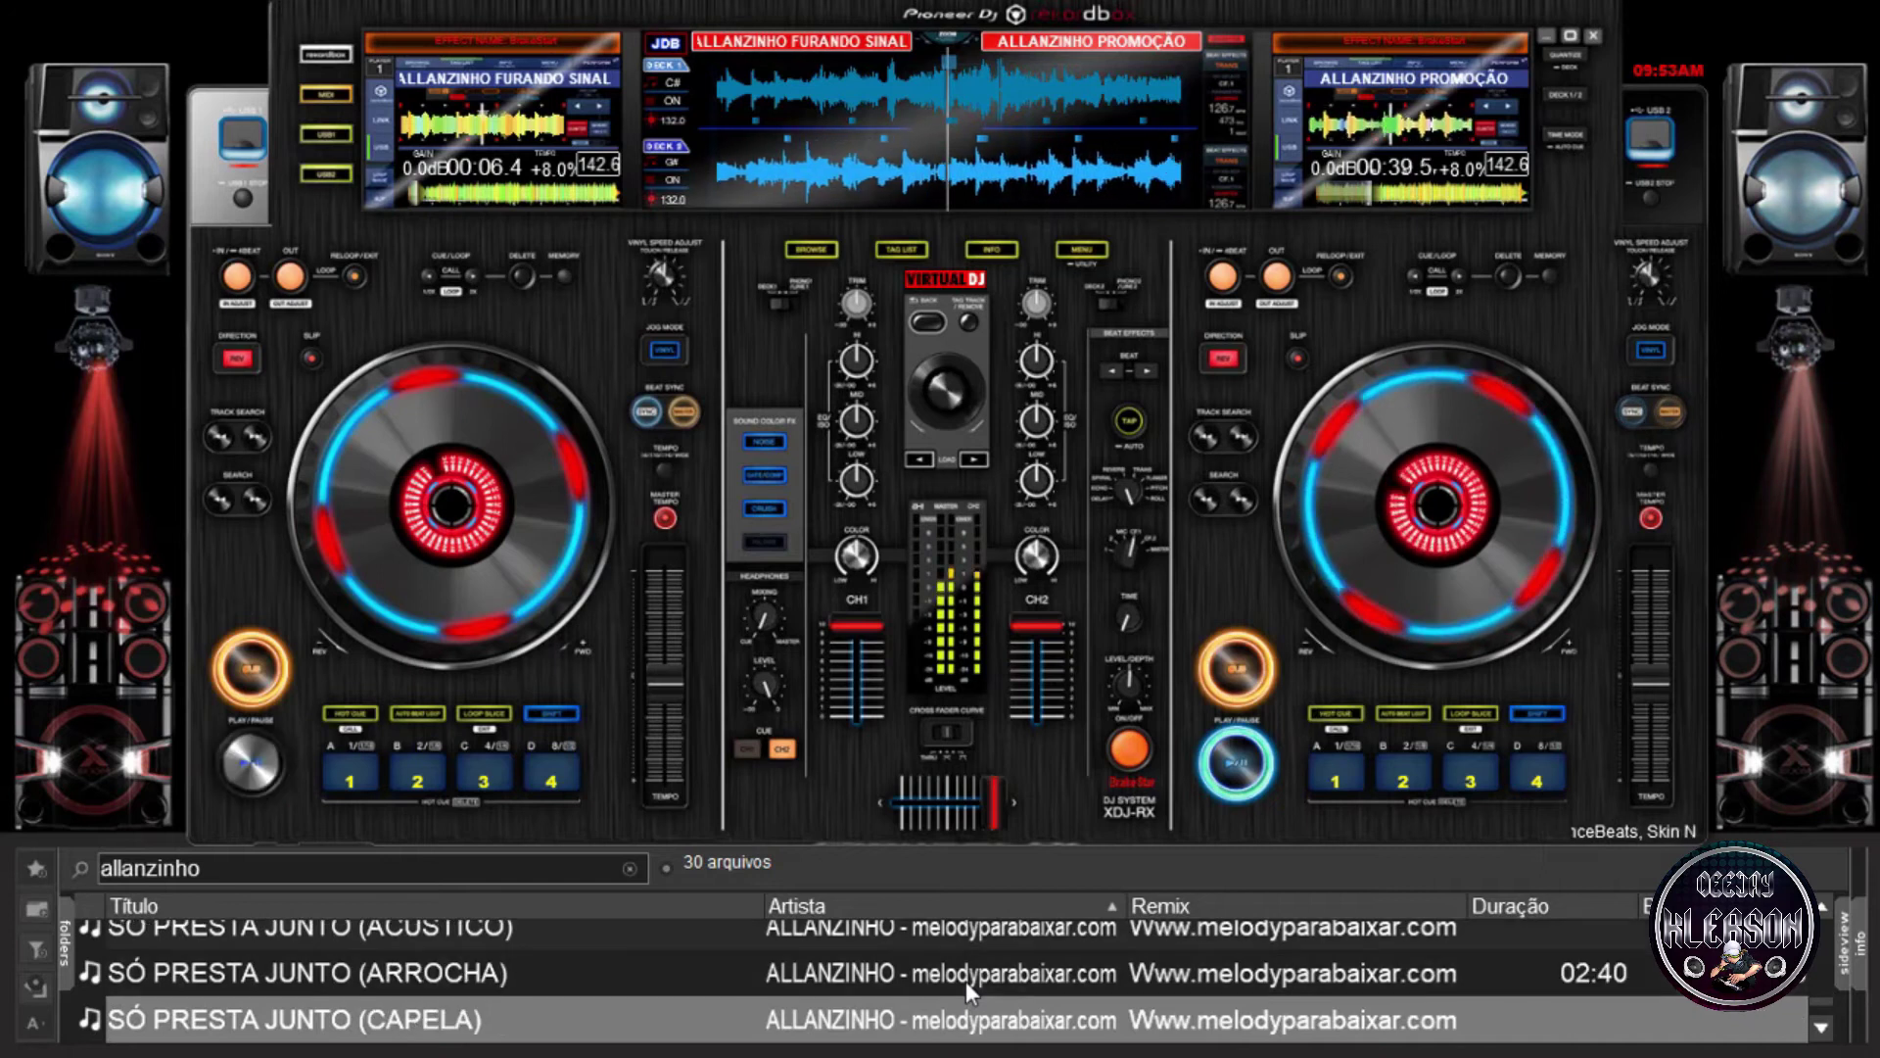
key(Down)
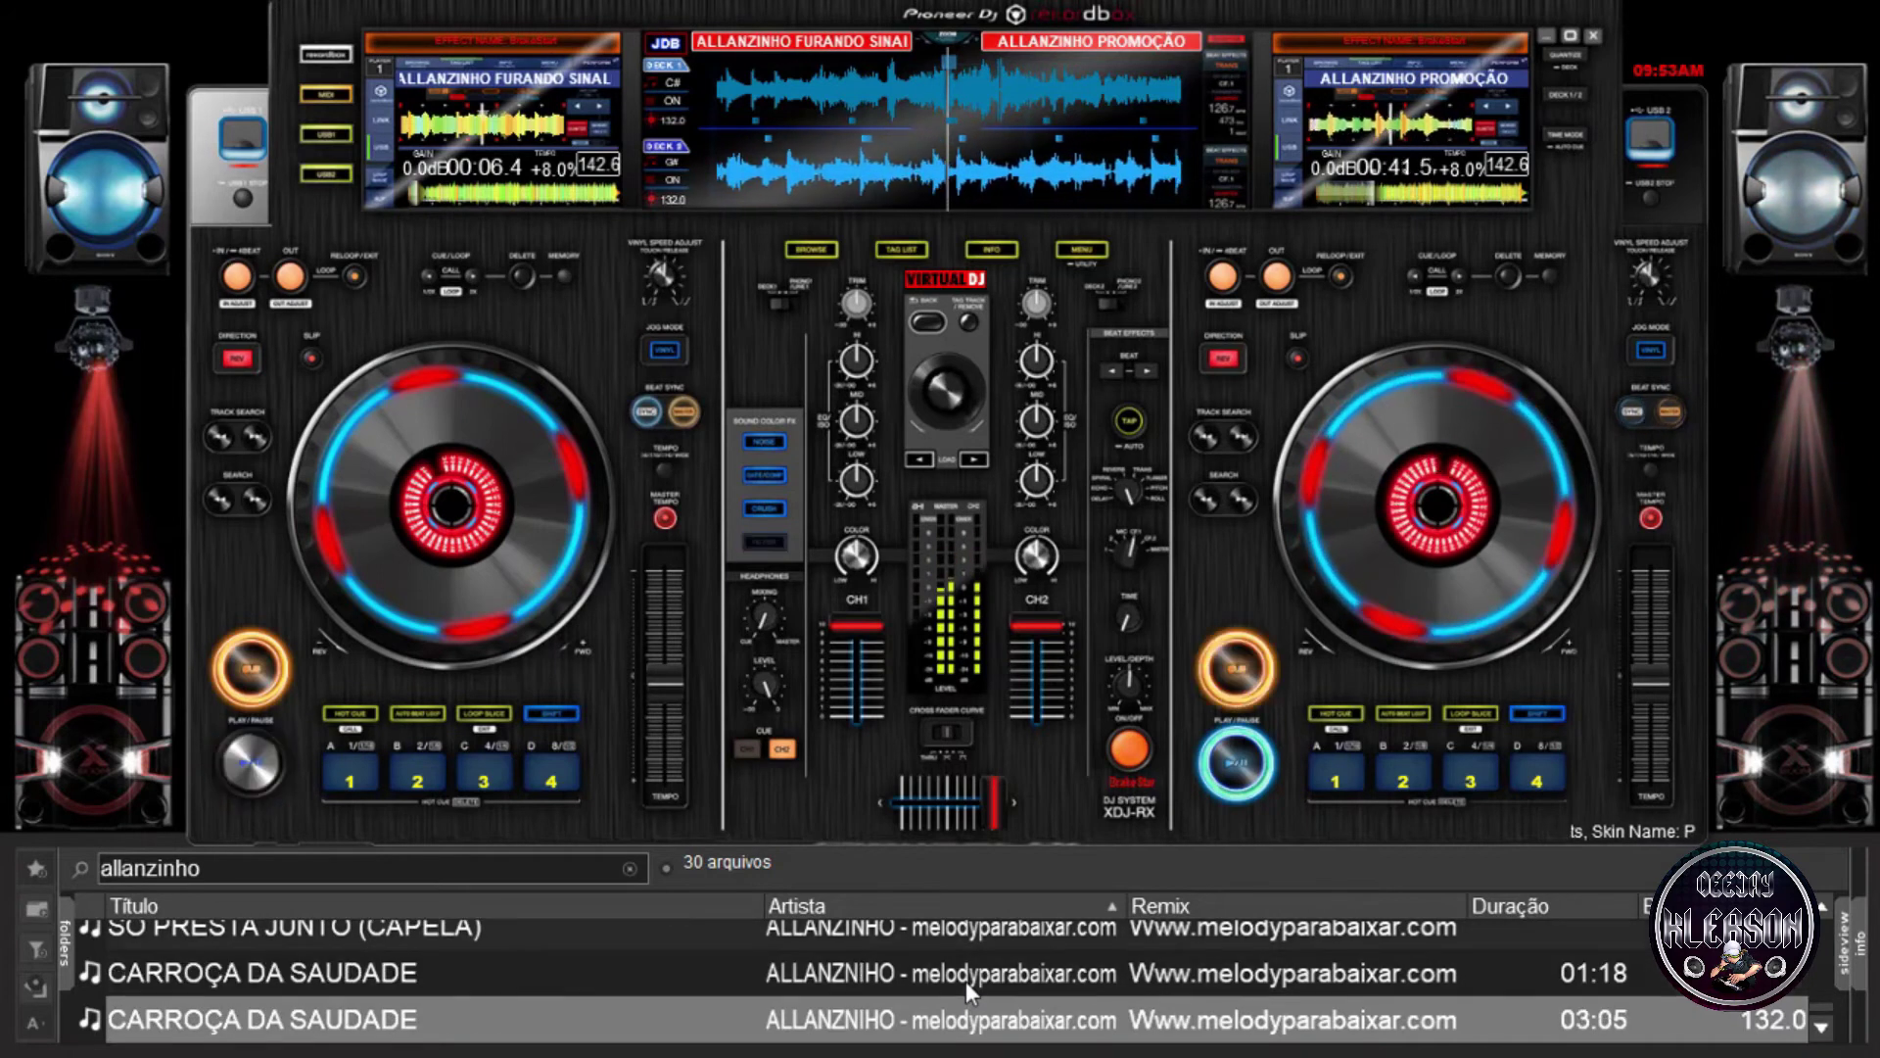
Load the 02:40 SÓ PRESTA JUNTO (ARROCHA) by ALLANZINHO onto deck 1.
key(Up)
key(Up)
key(Up)
key(Up)
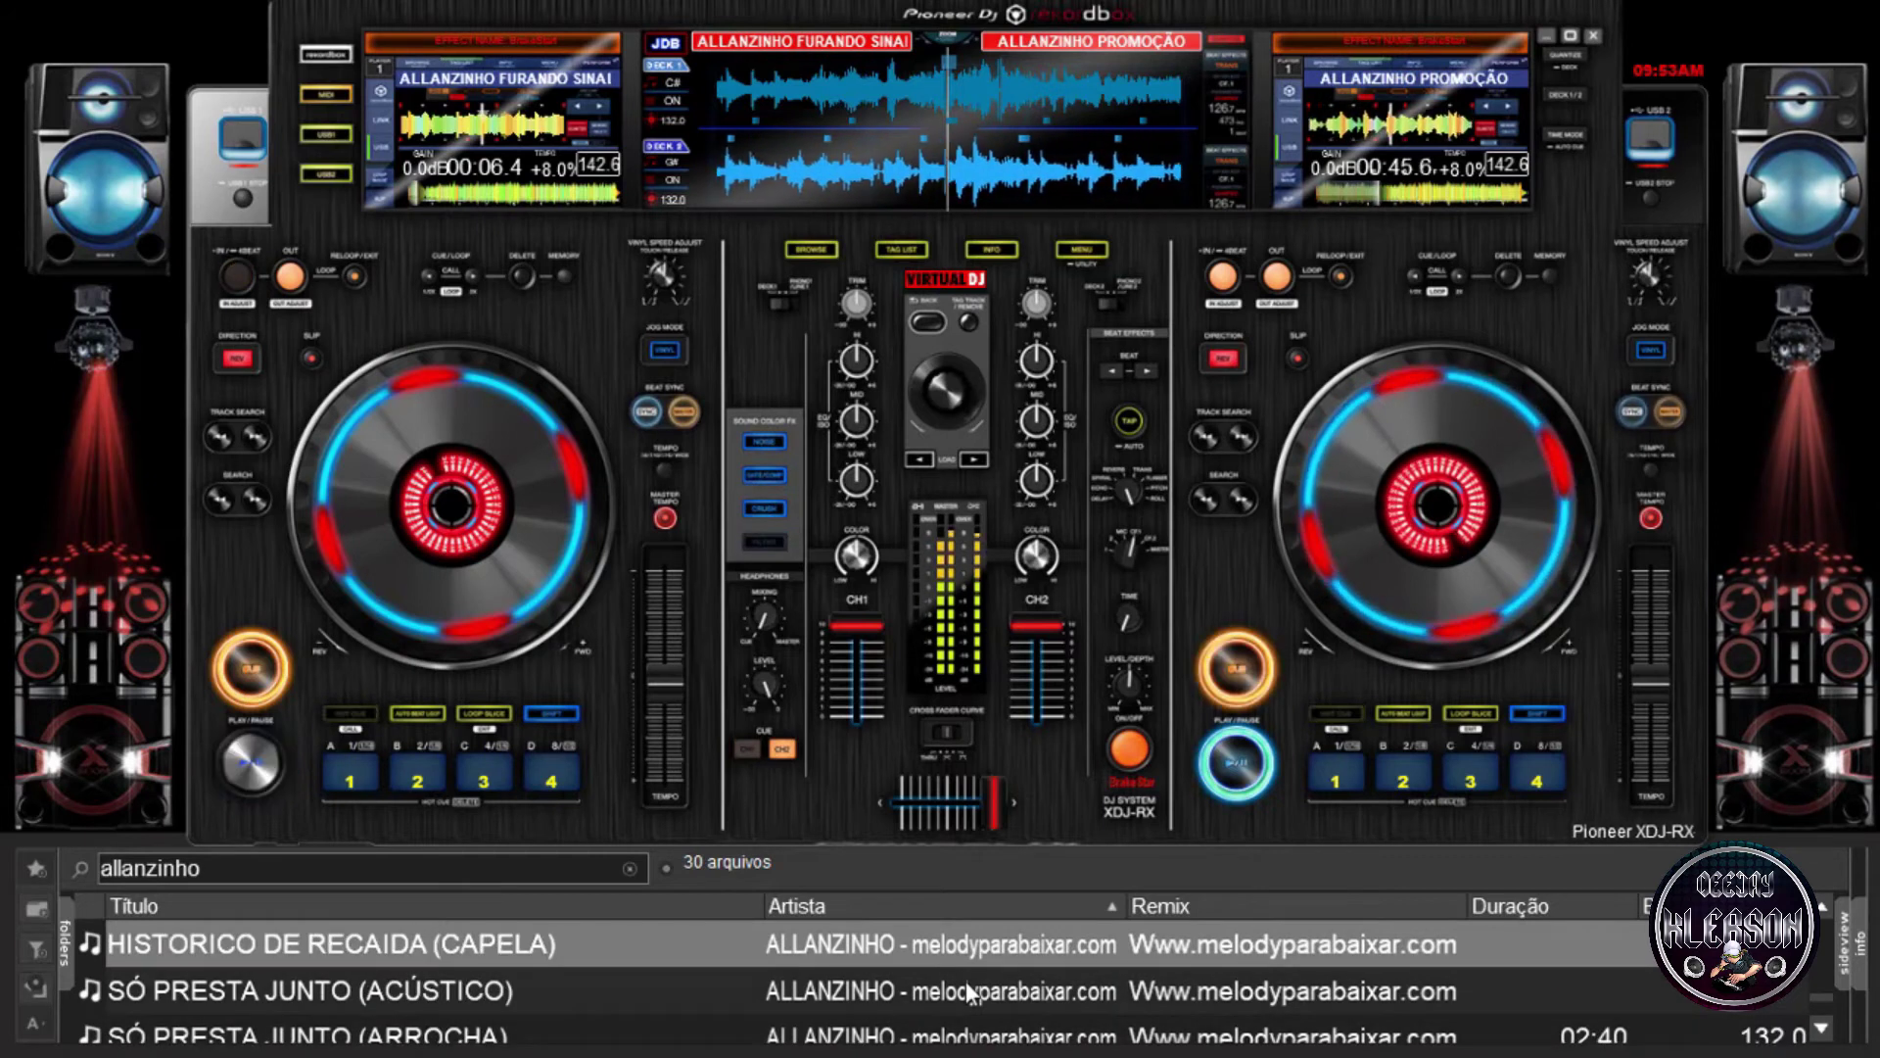
key(Down)
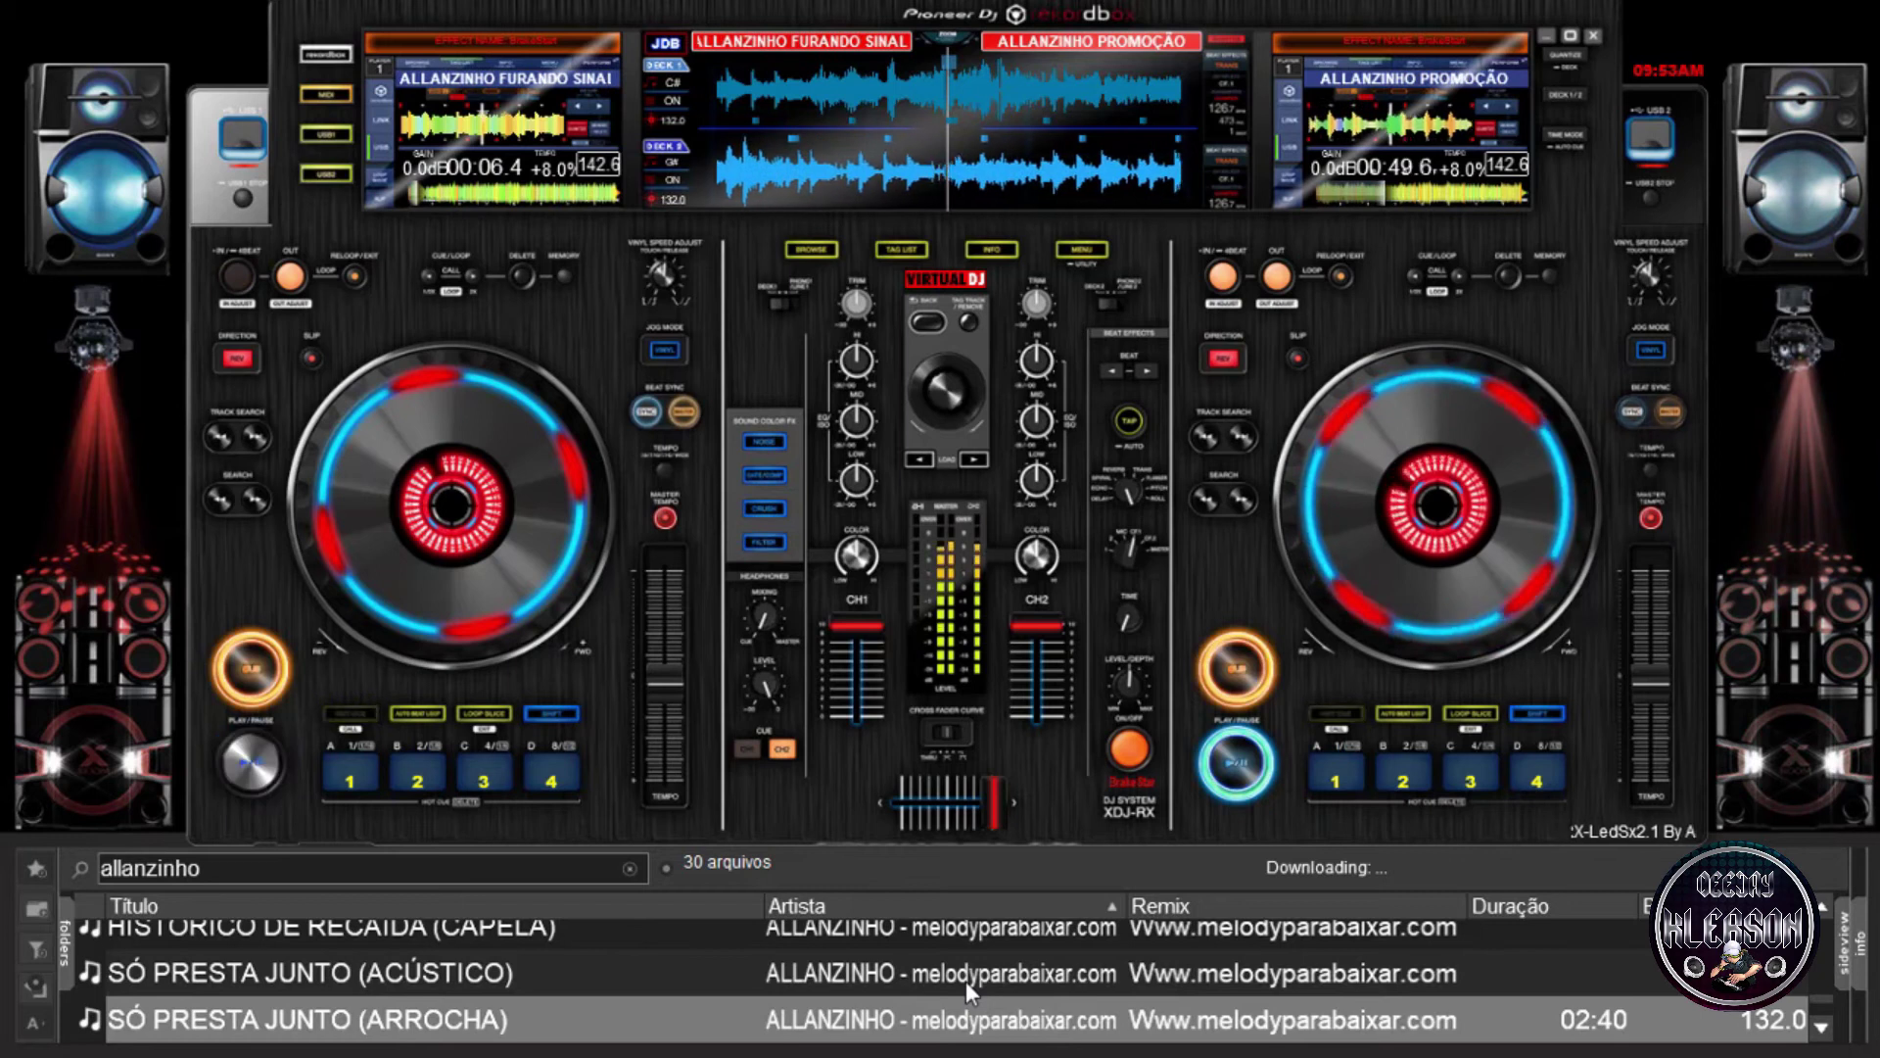
key(Left)
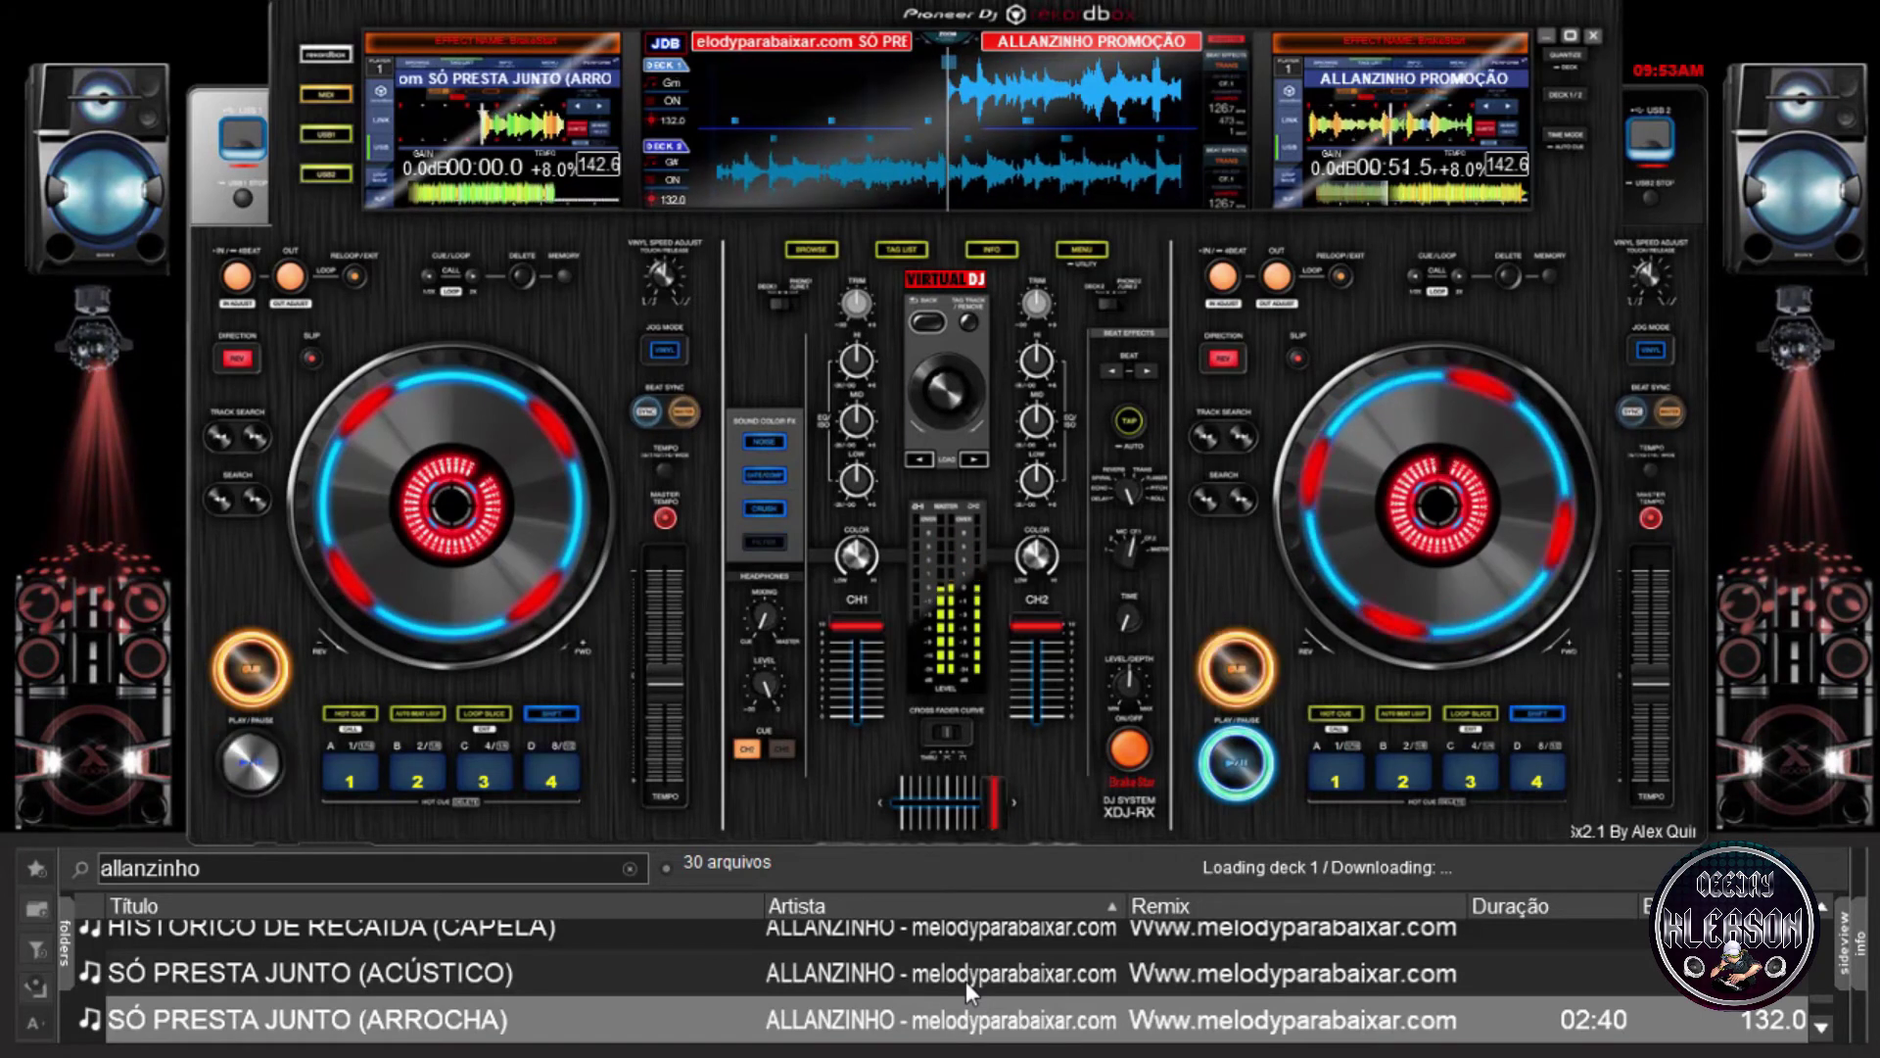
Browse back up the result list from SÓ PRESTA JUNTO to the (ARROCHA) ALLANZINHO tracks around CARROÇA DA SAUDADE (ACÚSTICO).
key(Up)
key(Up)
key(Up)
key(Up)
key(Up)
key(Up)
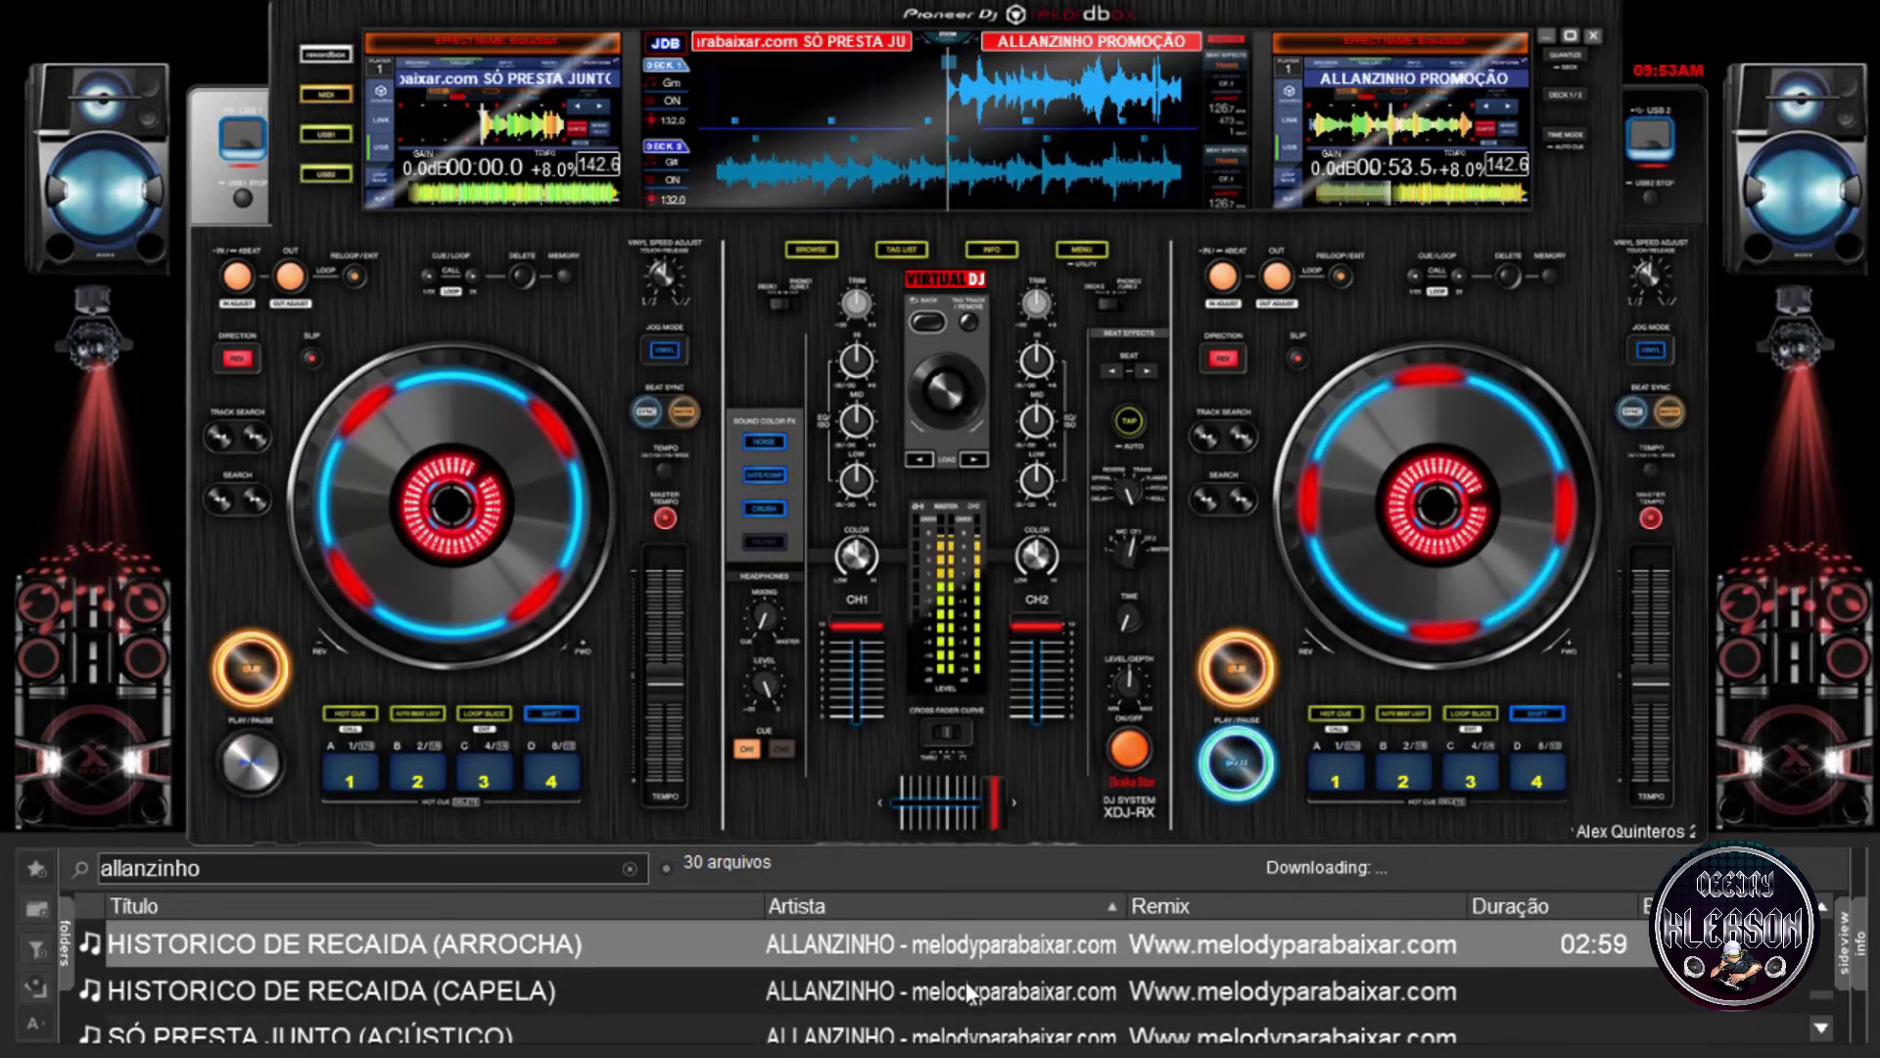
key(Up)
key(Up)
key(Up)
key(Up)
key(Up)
key(Up)
key(Up)
key(Up)
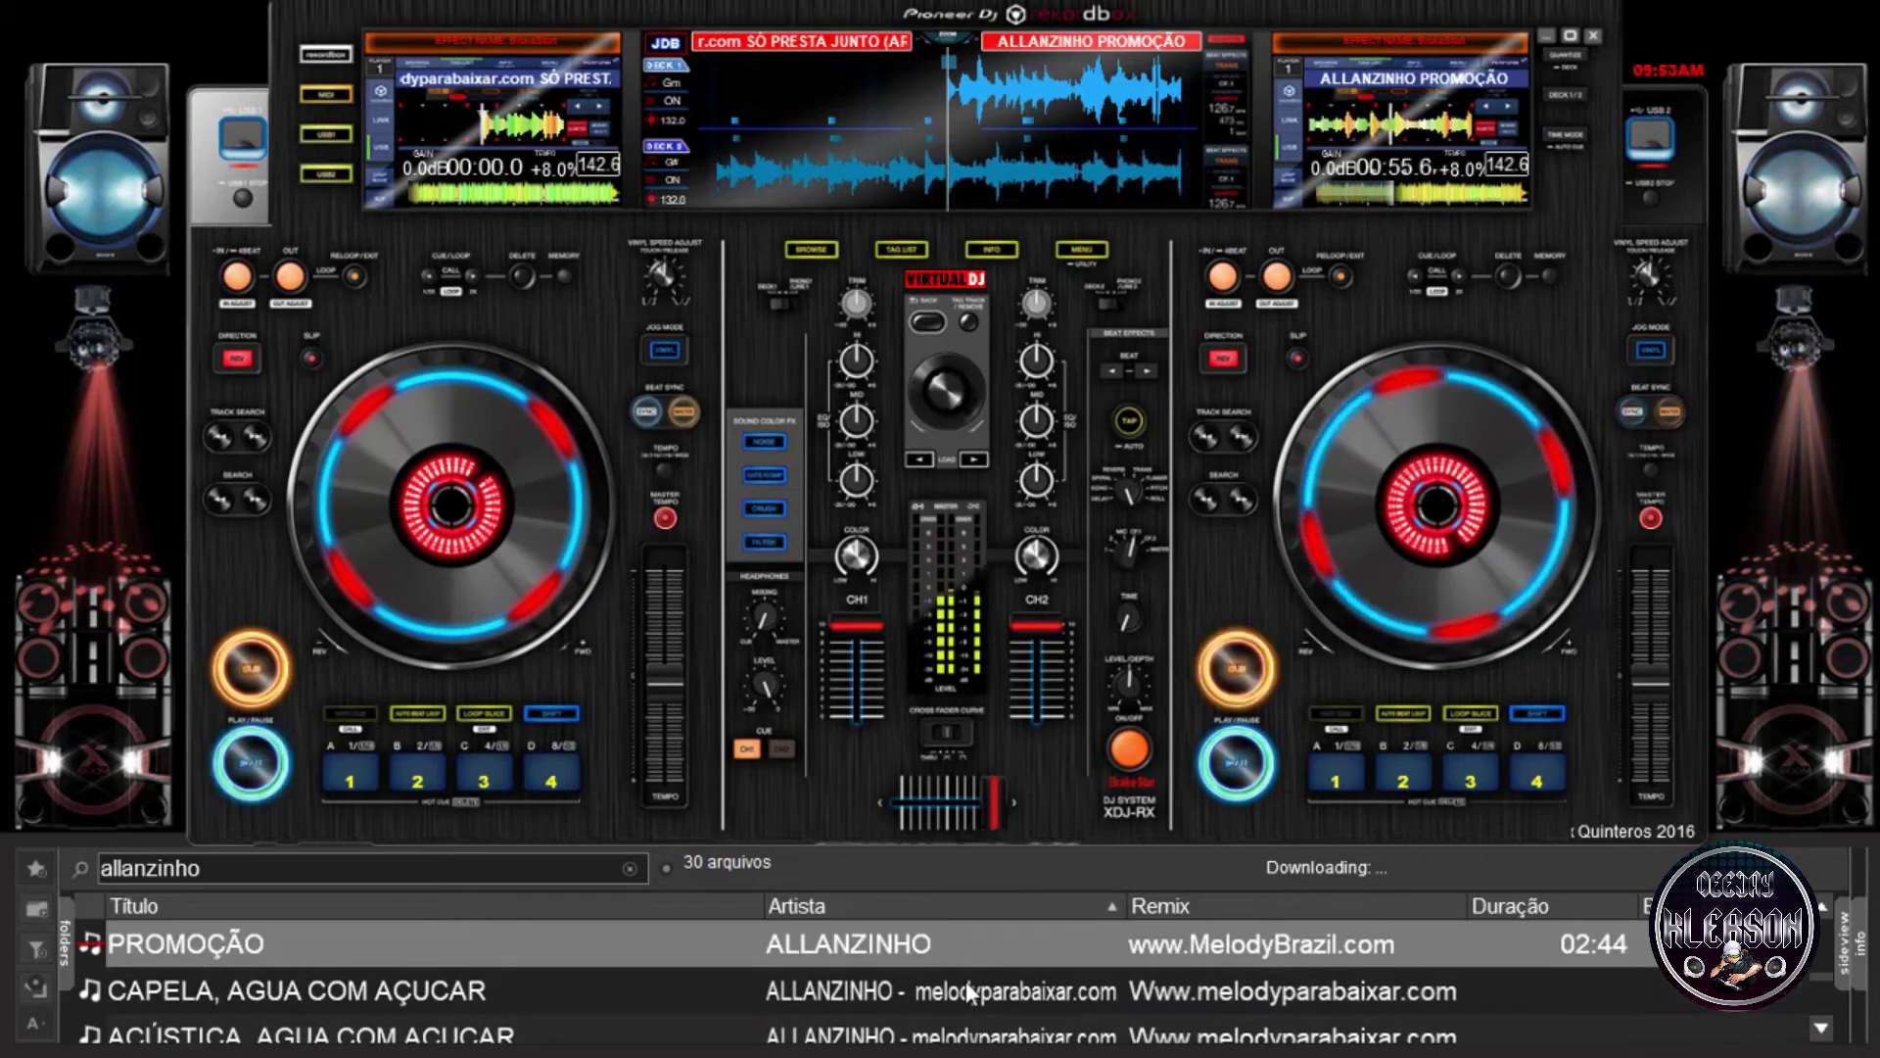
key(Up)
key(Up)
key(Up)
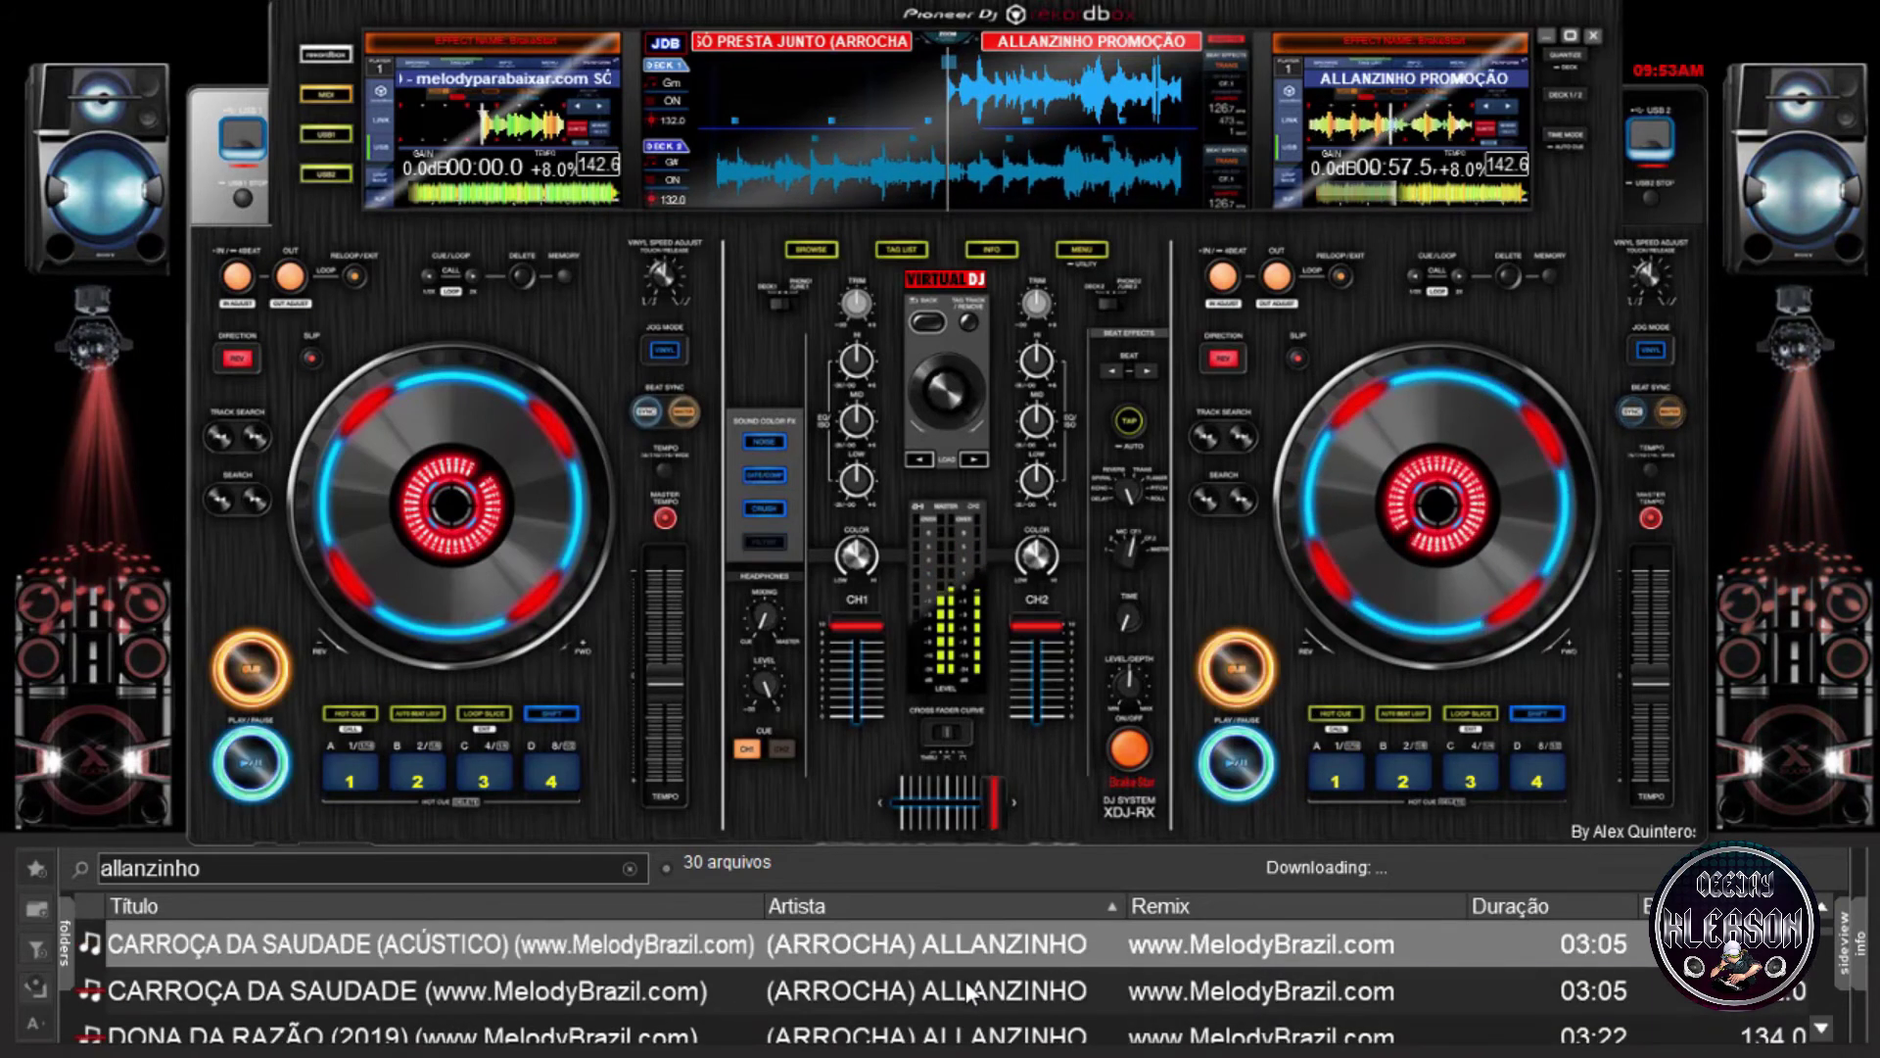